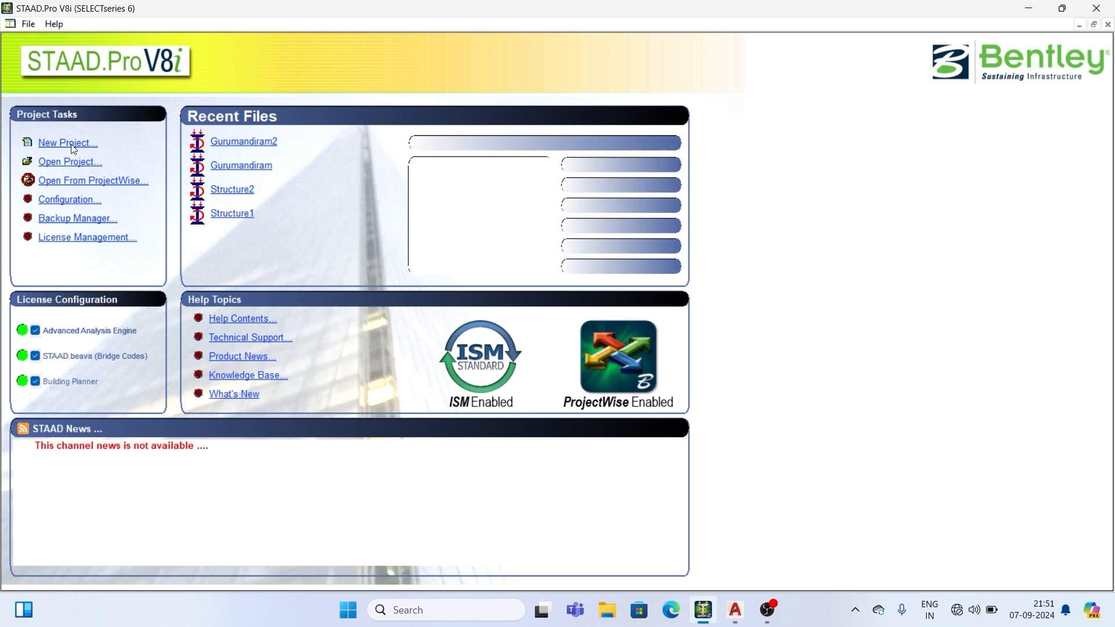
# - Start a new Space project and name the file Shop1
pyautogui.click(72, 145)
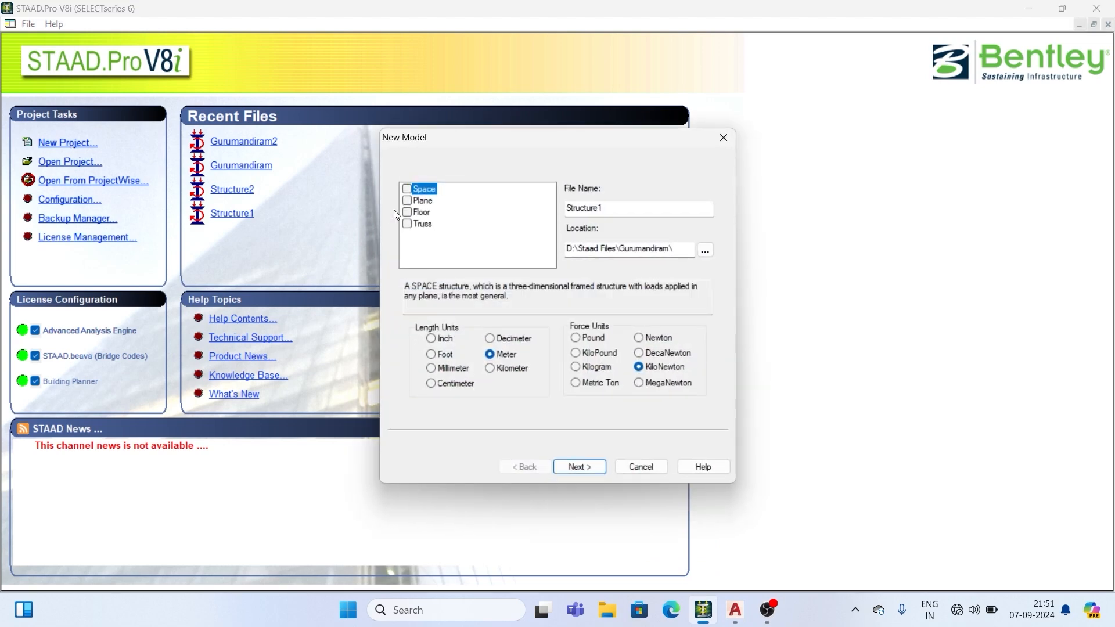
pyautogui.click(409, 191)
pyautogui.doubleClick(612, 210)
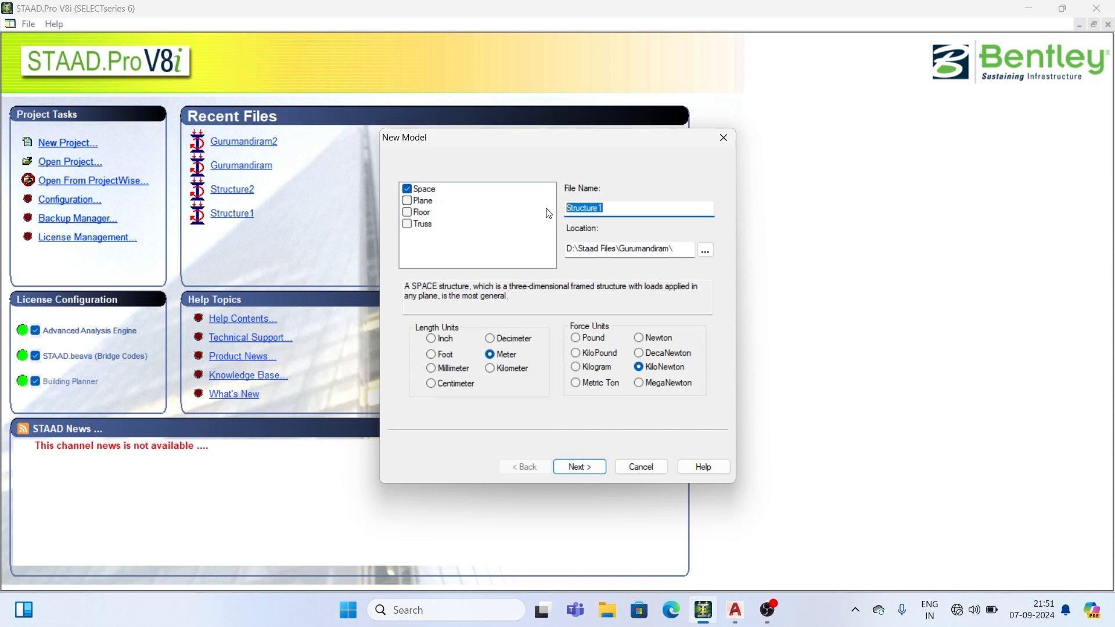
pyautogui.press('BackSpace')
# - Set the project location to D:\Staad Files\Shop1, keep Meter and KiloNewton units, and create the folder
pyautogui.moveTo(613, 208); pyautogui.dragTo(532, 204)
pyautogui.hotkey('ctrl', 'c')
pyautogui.moveTo(682, 247); pyautogui.dragTo(626, 251)
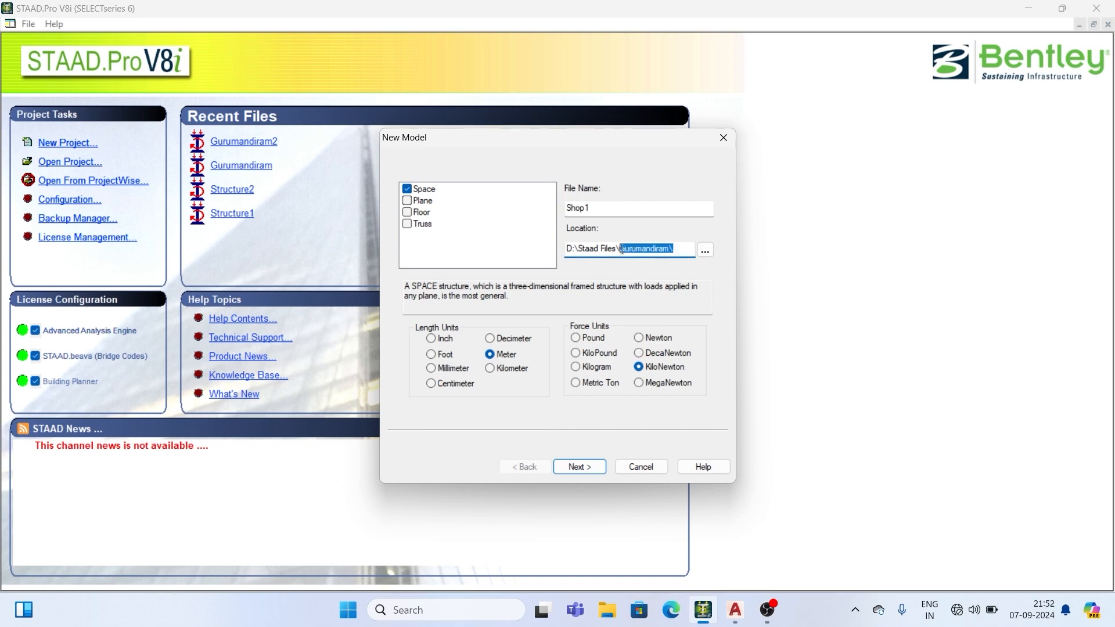
pyautogui.hotkey('ctrl', 'v')
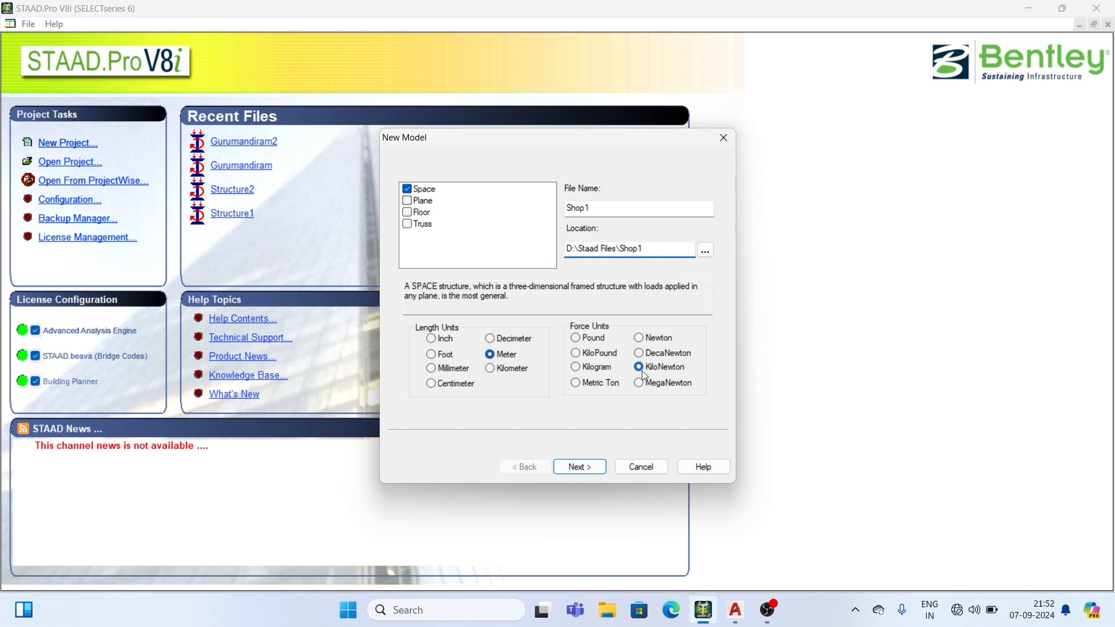
pyautogui.click(575, 467)
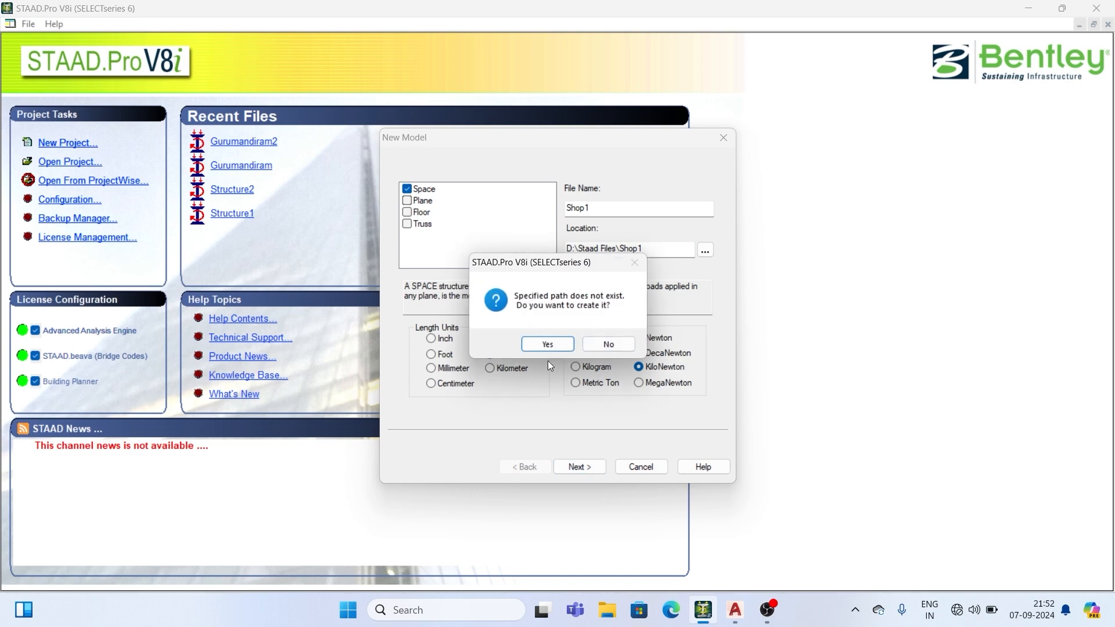
pyautogui.click(548, 344)
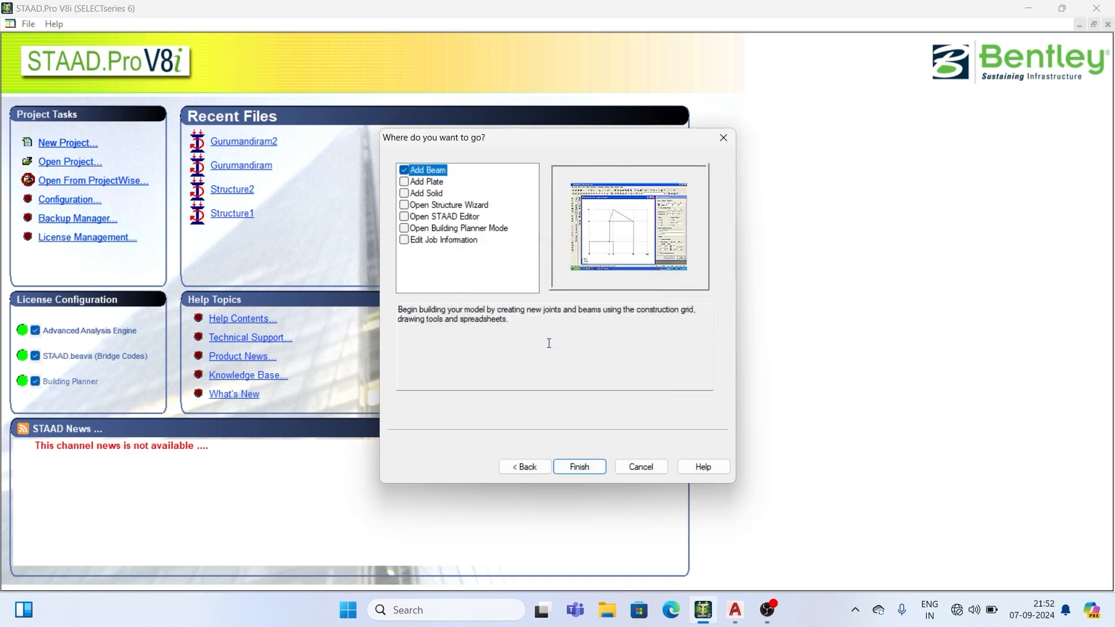
# - Check the Shop1 folder inside Staad Files on drive D in File Explorer, and close the window
pyautogui.click(604, 611)
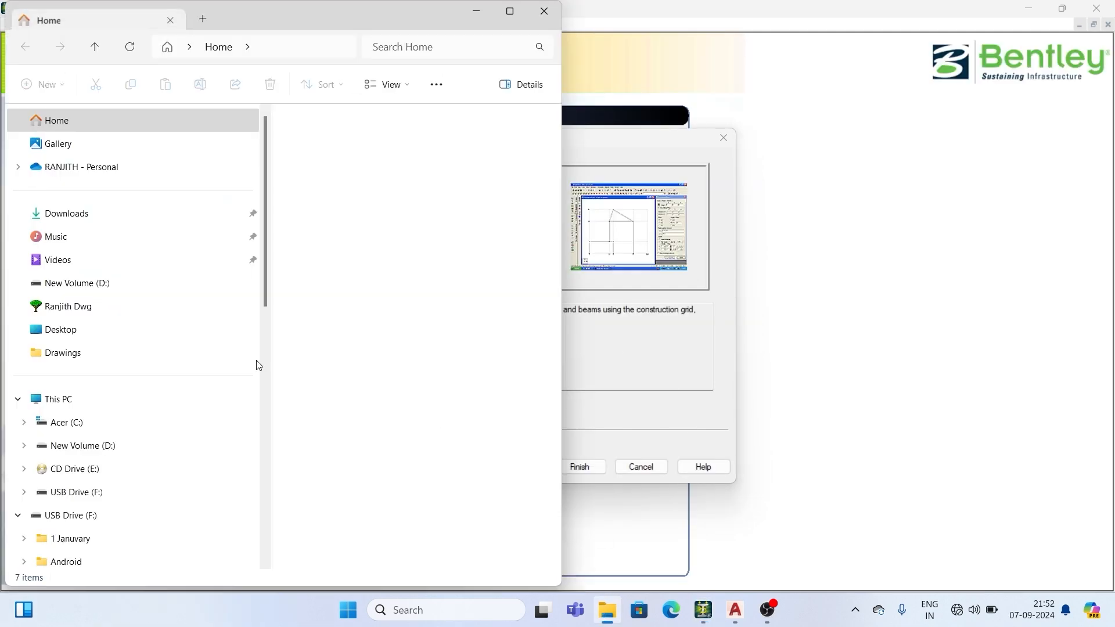
pyautogui.click(102, 447)
pyautogui.scroll(-3, 354, 407)
pyautogui.doubleClick(334, 476)
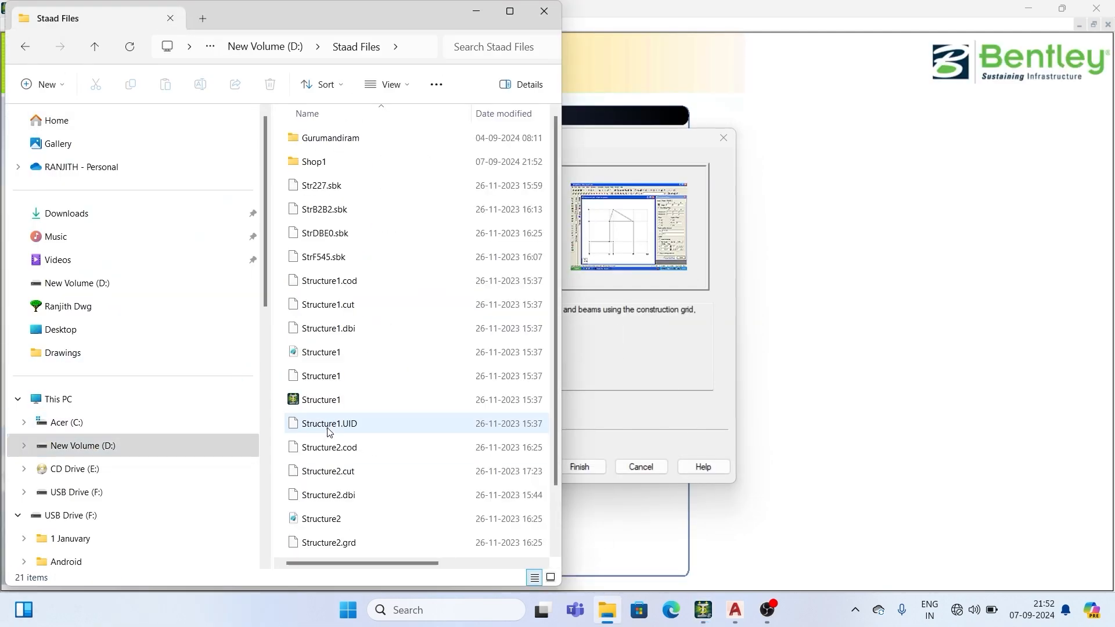
pyautogui.click(316, 158)
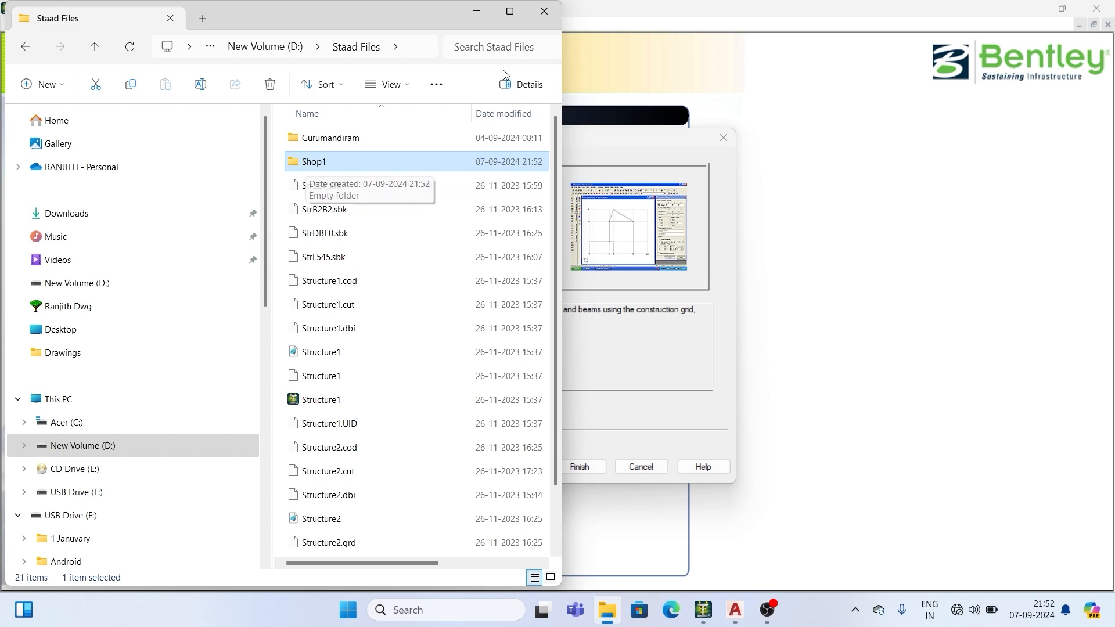
pyautogui.click(544, 11)
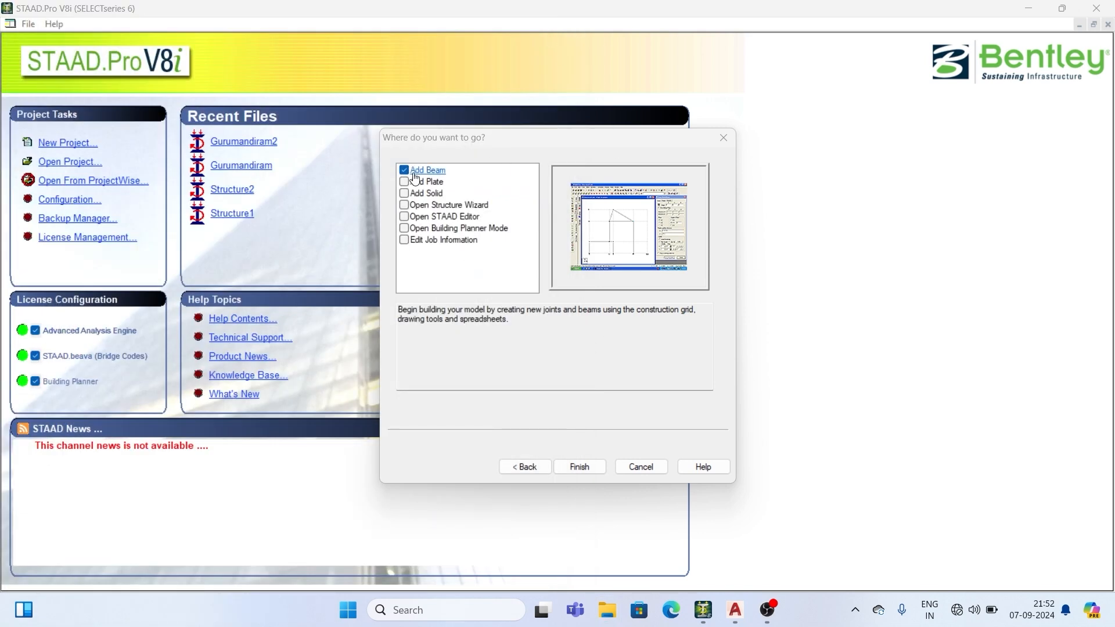
# - Finish creating the model with Add Beam and fill in the job information with job Shop1, client XXX and job number 001
pyautogui.click(582, 468)
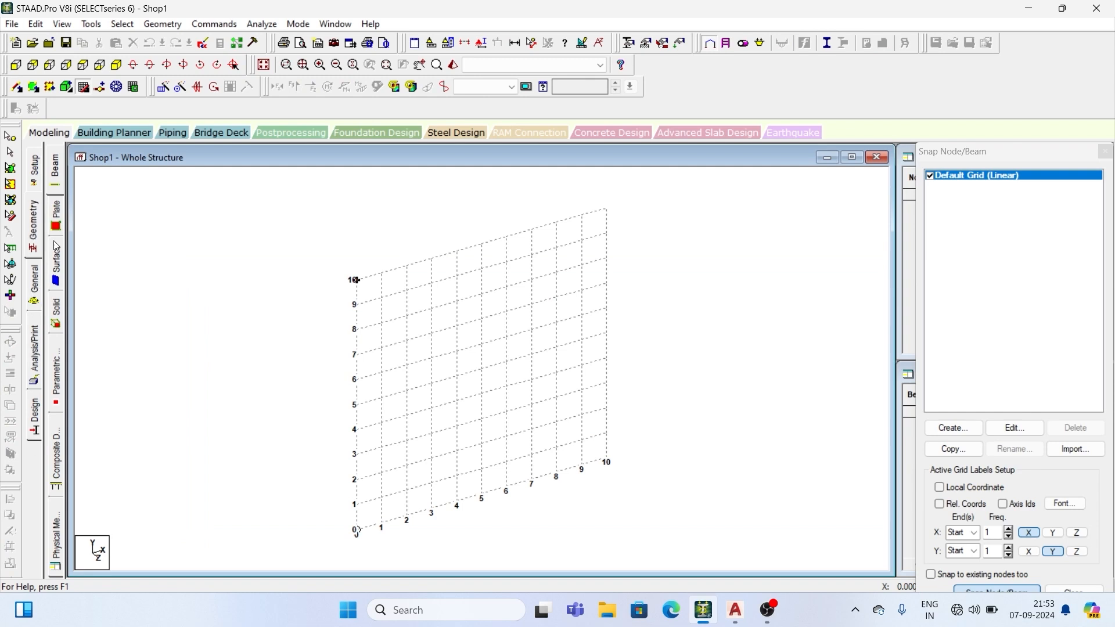
pyautogui.click(36, 172)
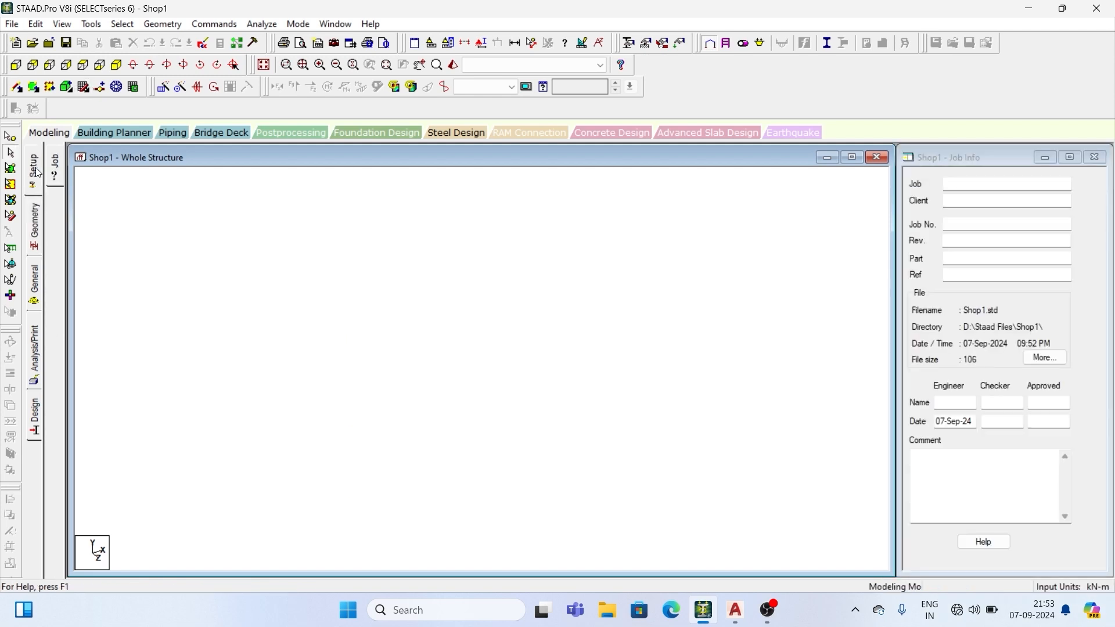
pyautogui.click(964, 185)
pyautogui.write('Shop1')
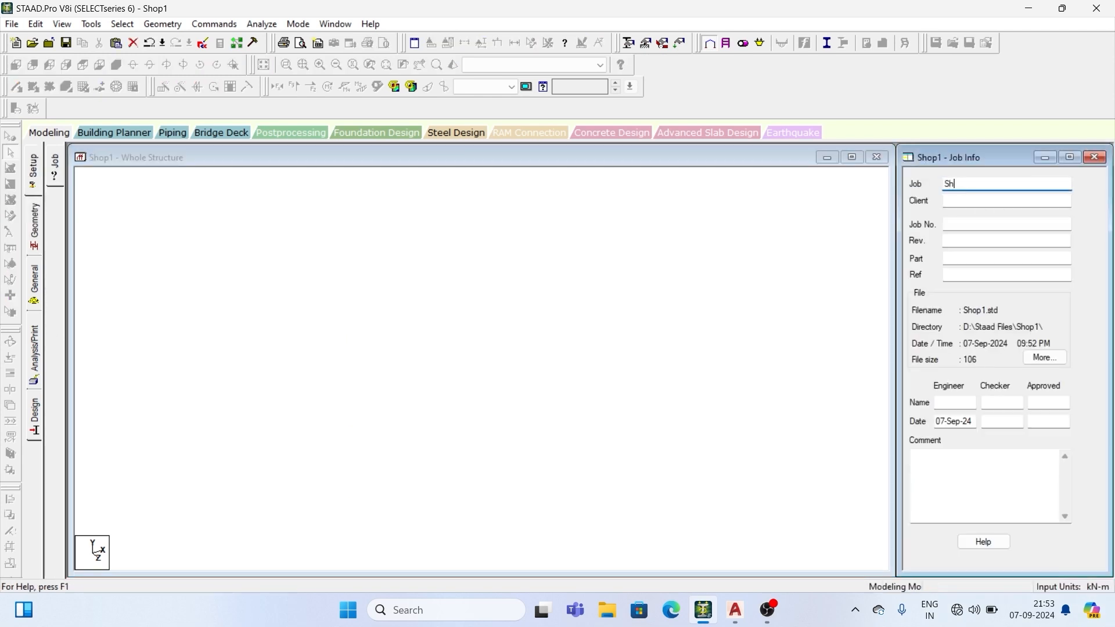
pyautogui.click(964, 201)
pyautogui.write('XXX')
pyautogui.click(960, 225)
pyautogui.write('001')
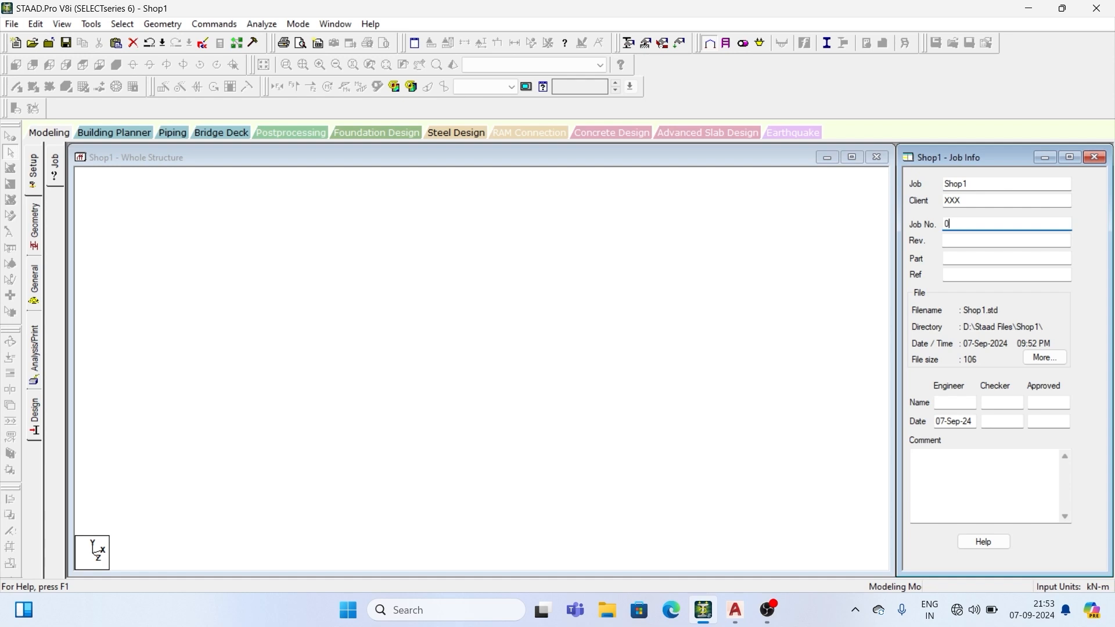
# - Complete the job information with revision 00, part 1 and reference nil, and fill in the engineer's name
pyautogui.click(956, 246)
pyautogui.write('00')
pyautogui.click(951, 260)
pyautogui.write('1')
pyautogui.click(951, 275)
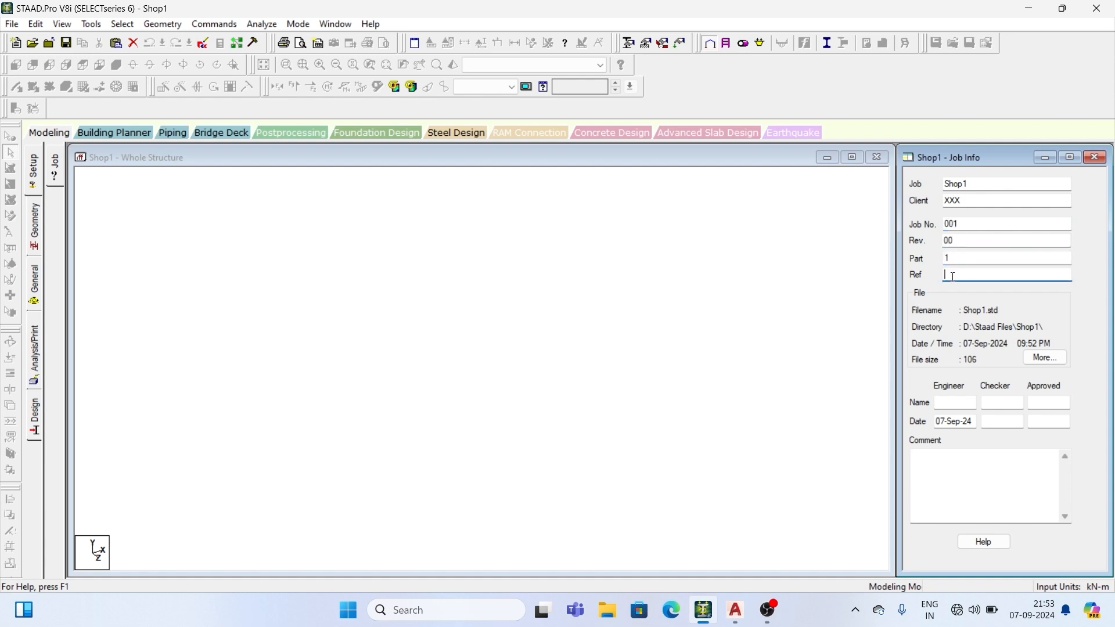
pyautogui.write('nil')
pyautogui.press('Tab')
pyautogui.write('R')
# - Go to the beam geometry page and bring up the Snap Node/Beam grid settings
pyautogui.click(35, 227)
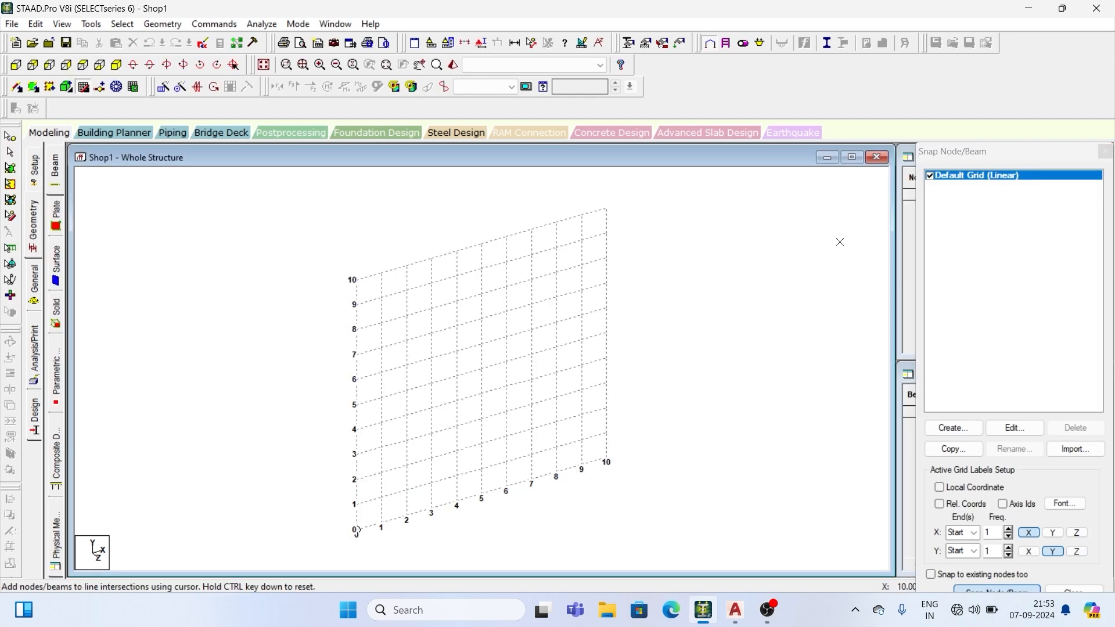
pyautogui.click(980, 151)
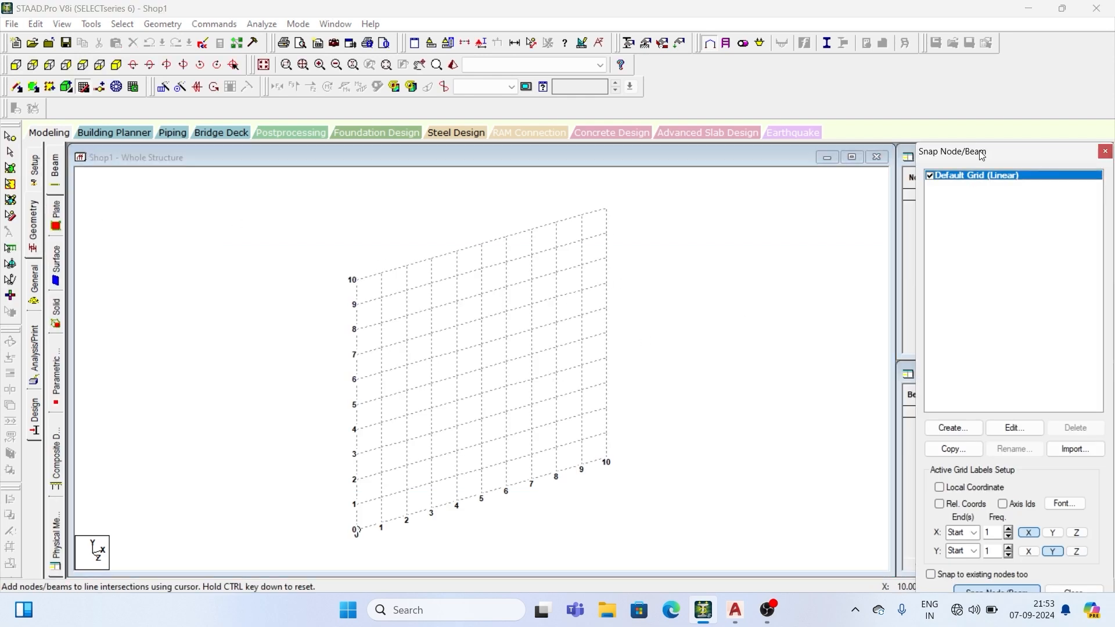
pyautogui.click(1105, 151)
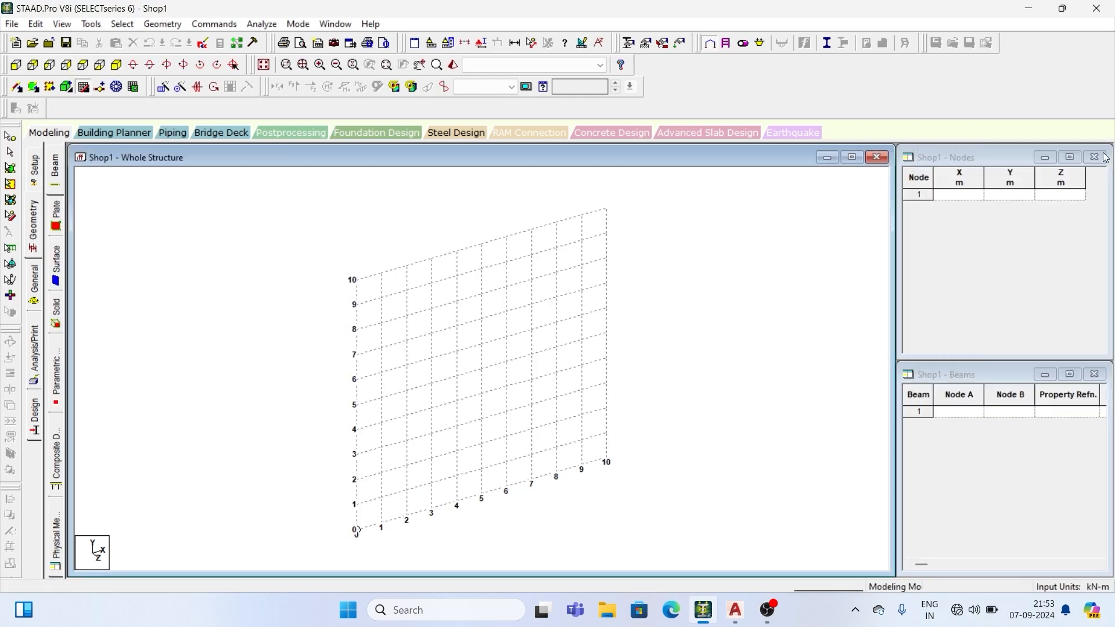
pyautogui.click(83, 88)
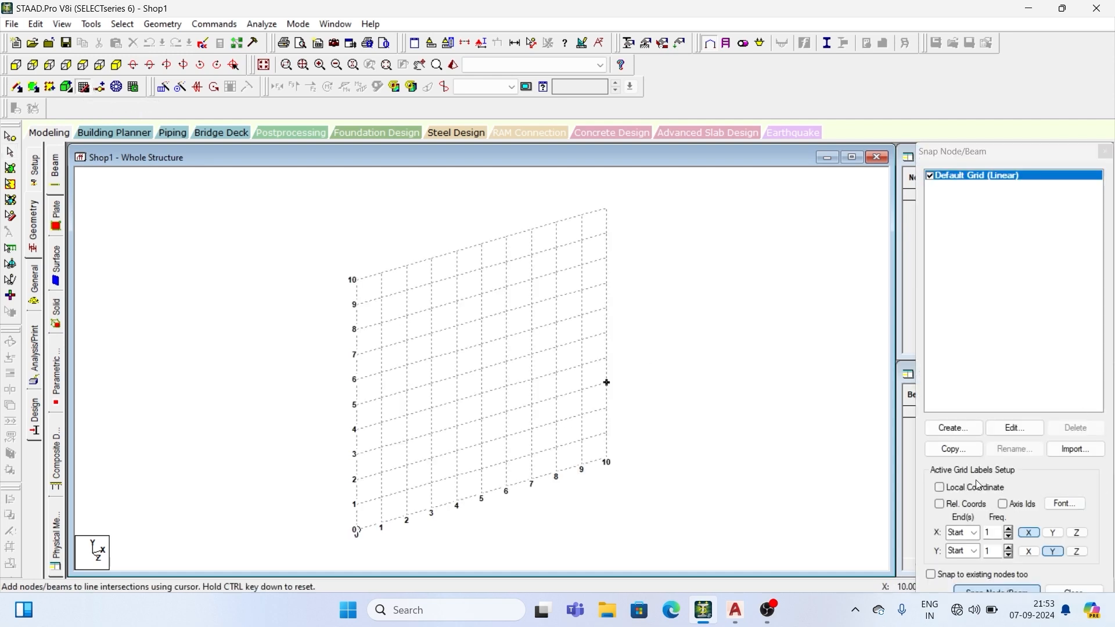
# - Create a linear snap grid named XZ Plane on the X-Z plane
pyautogui.click(960, 432)
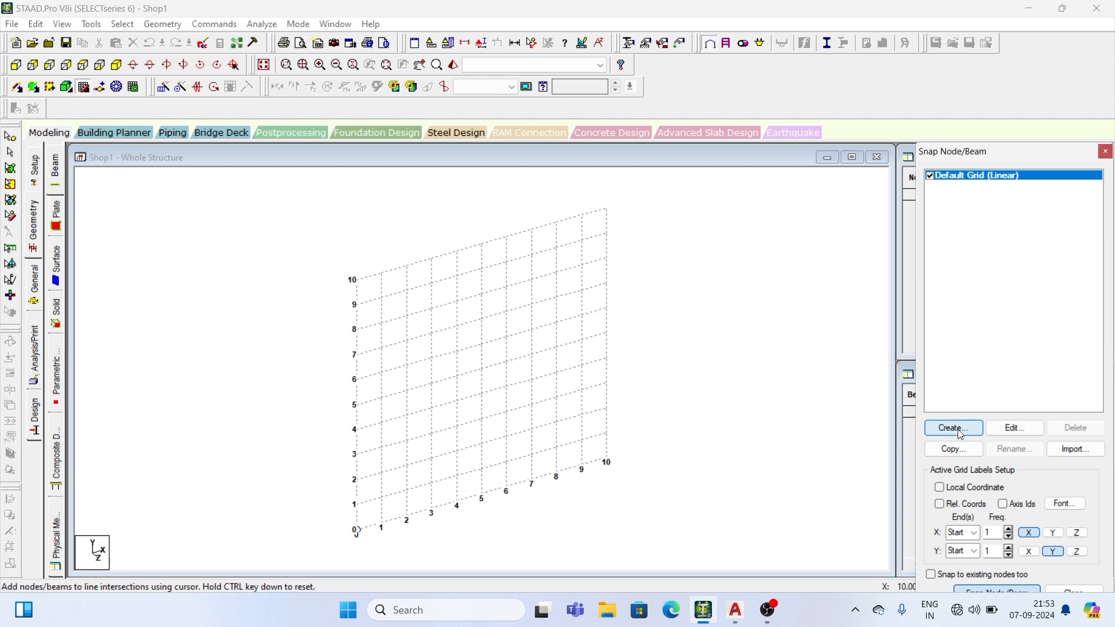
pyautogui.click(716, 228)
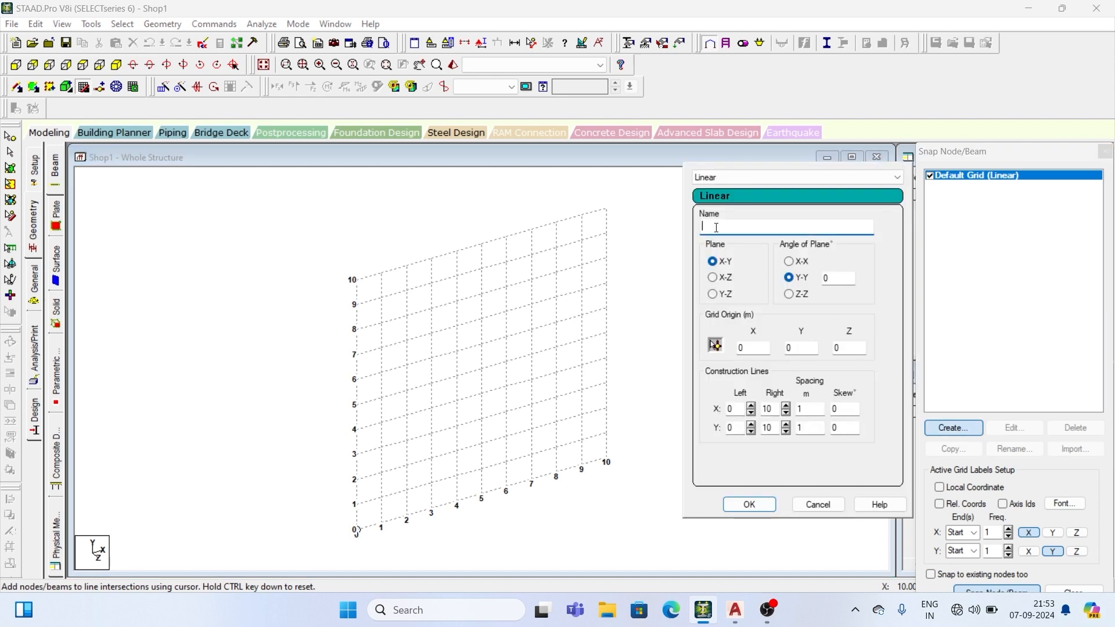
pyautogui.press('capslock')
pyautogui.write('XZ')
pyautogui.press('capslock')
pyautogui.write('Plane')
pyautogui.click(713, 277)
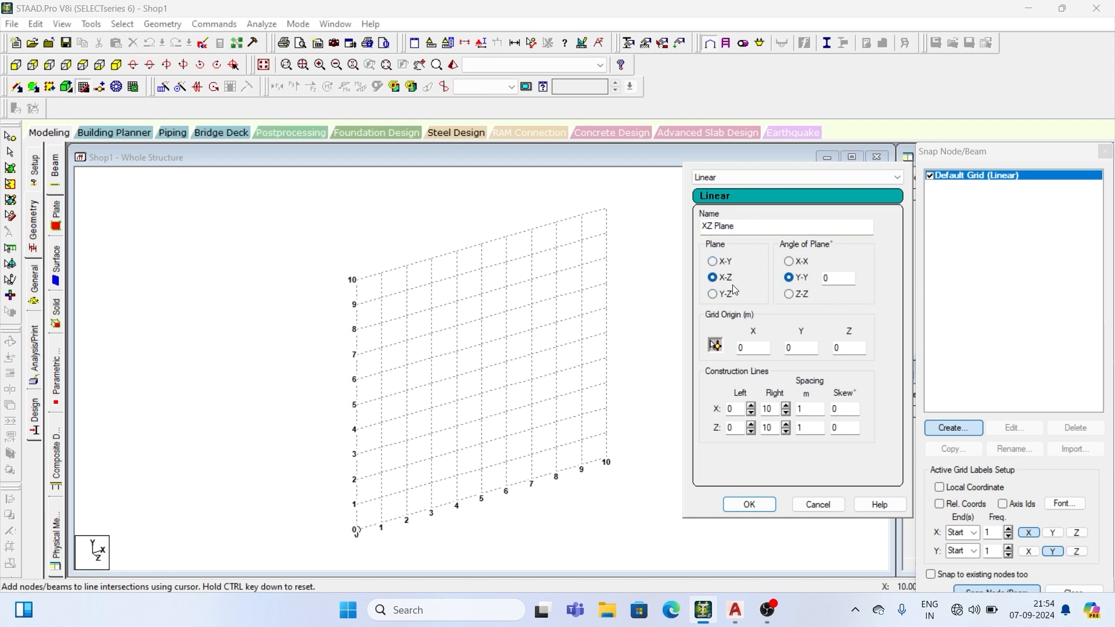
pyautogui.click(748, 504)
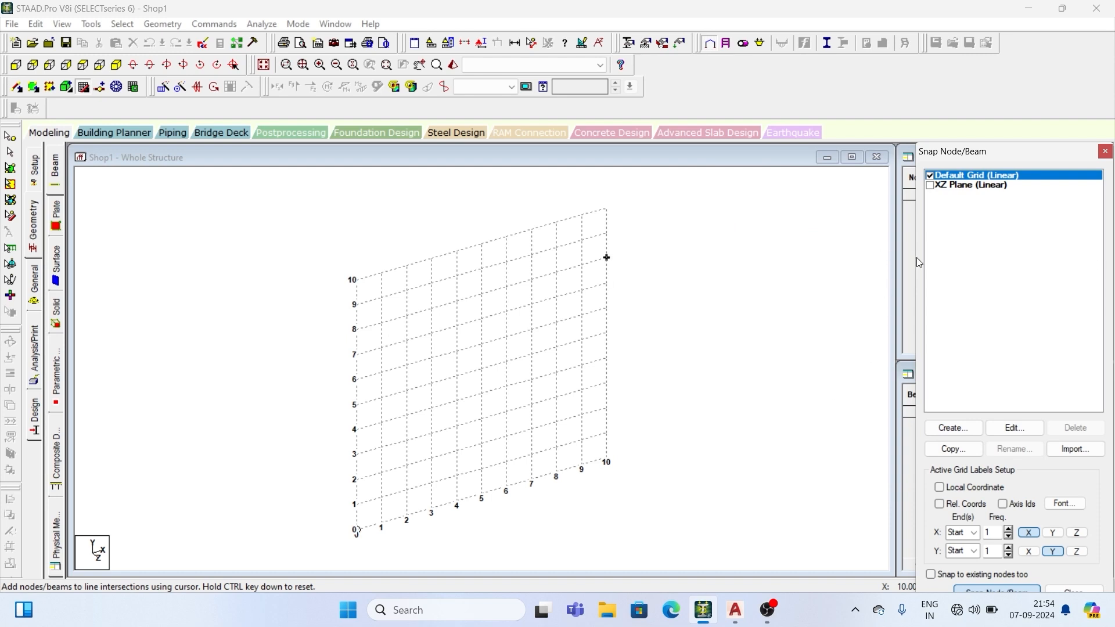
# - Activate the XZ Plane grid in place of the default grid and close the snap grid settings
pyautogui.click(934, 190)
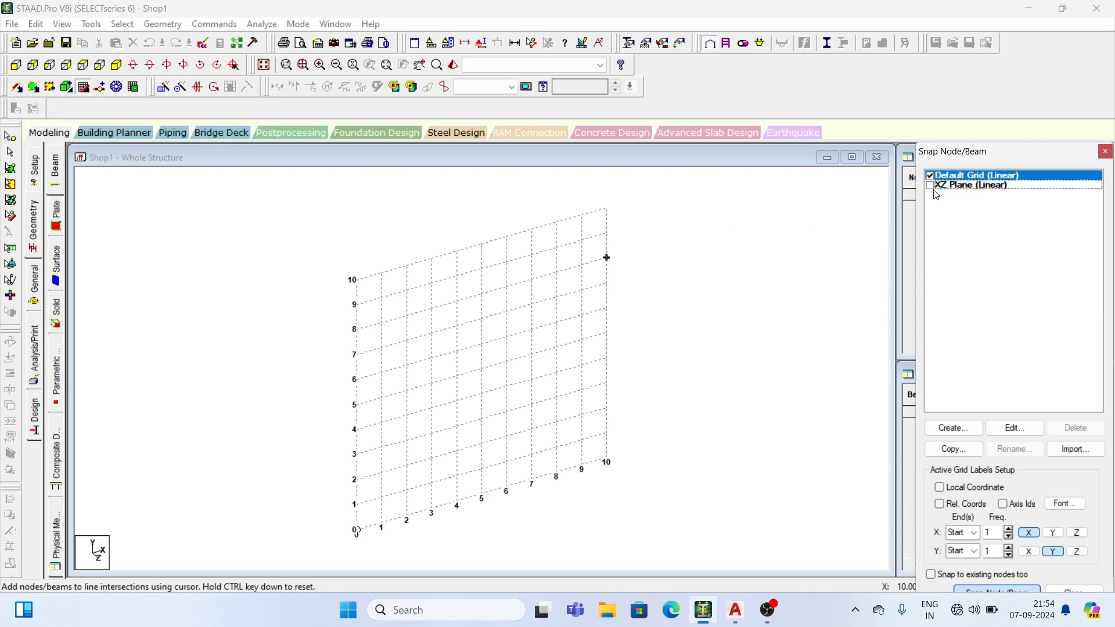
pyautogui.click(929, 186)
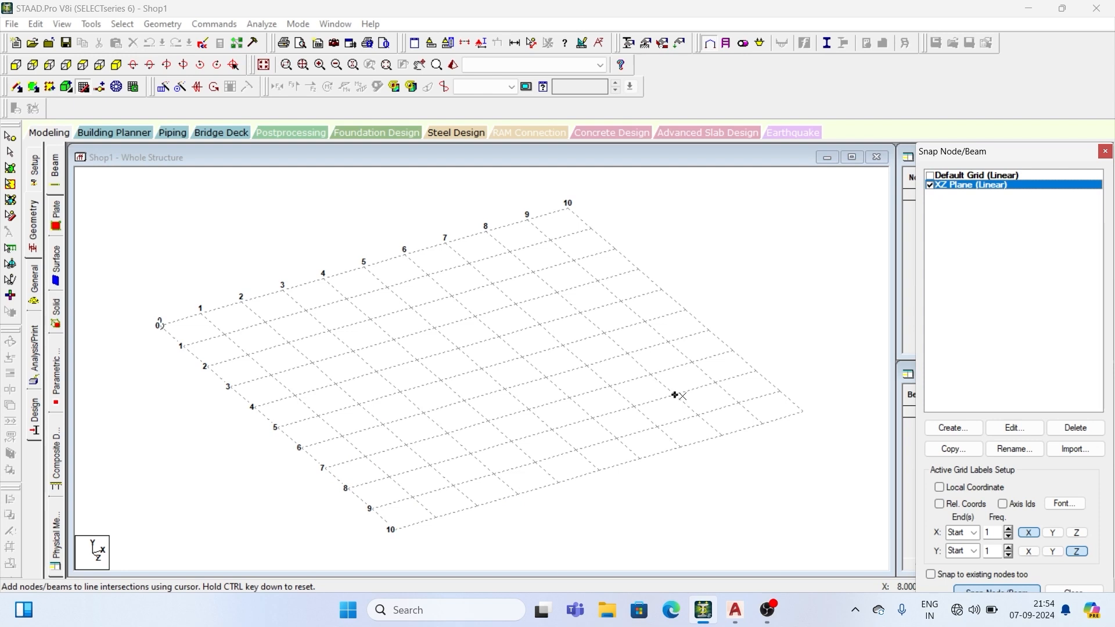
pyautogui.click(1105, 153)
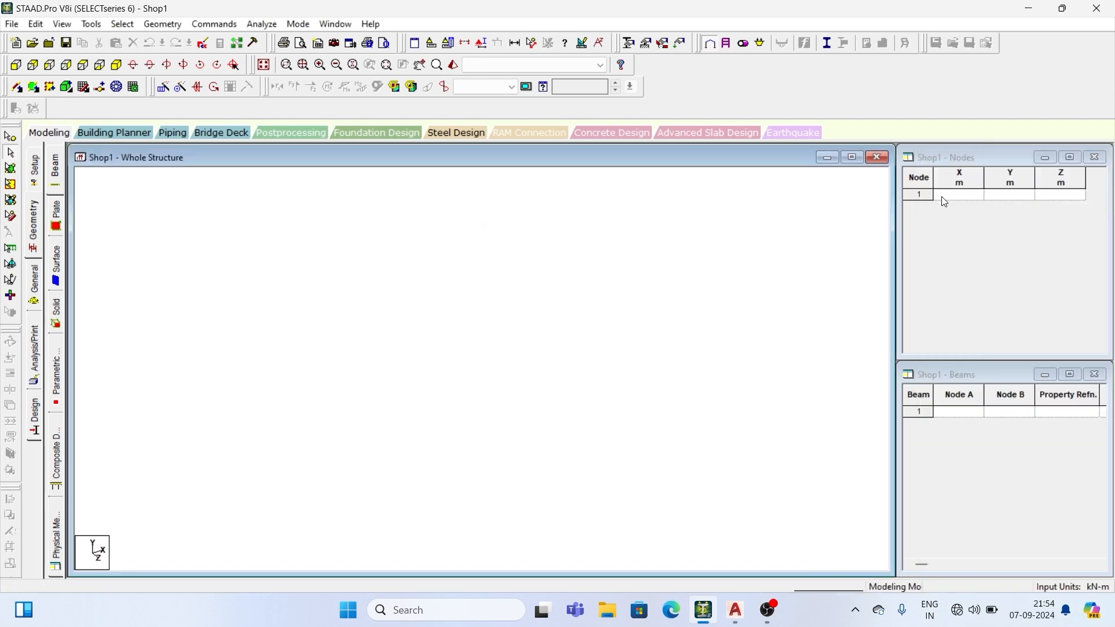
# - Check the column layout of Plan1.dwg in AutoCAD, return to STAAD.Pro and enter node 1 at X 0 and Y 0
pyautogui.click(733, 612)
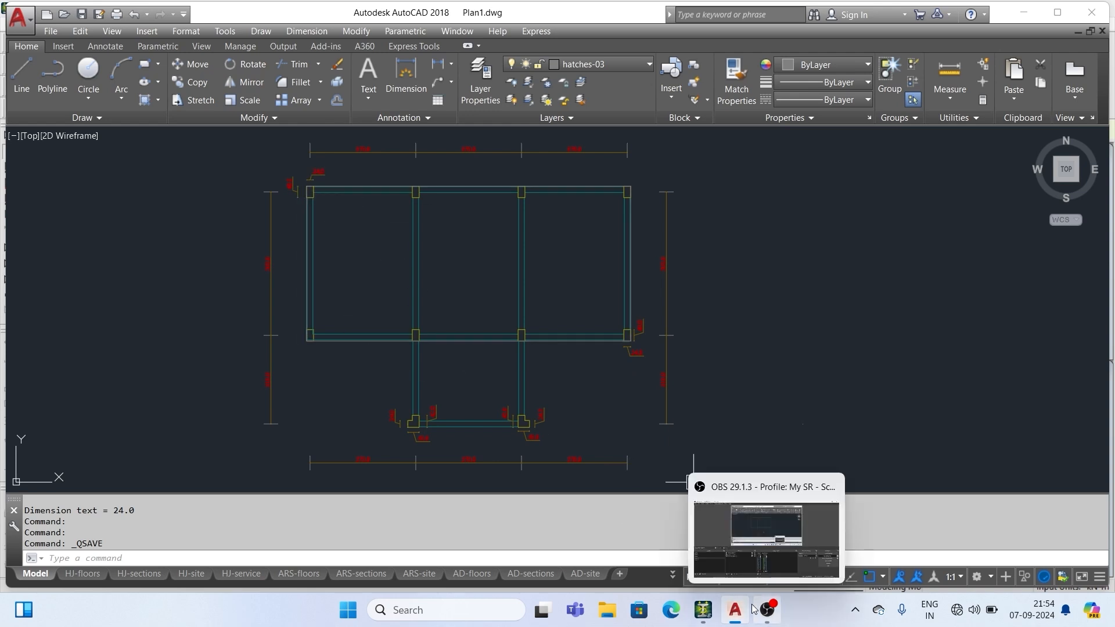
pyautogui.click(703, 610)
pyautogui.click(951, 198)
pyautogui.write('0')
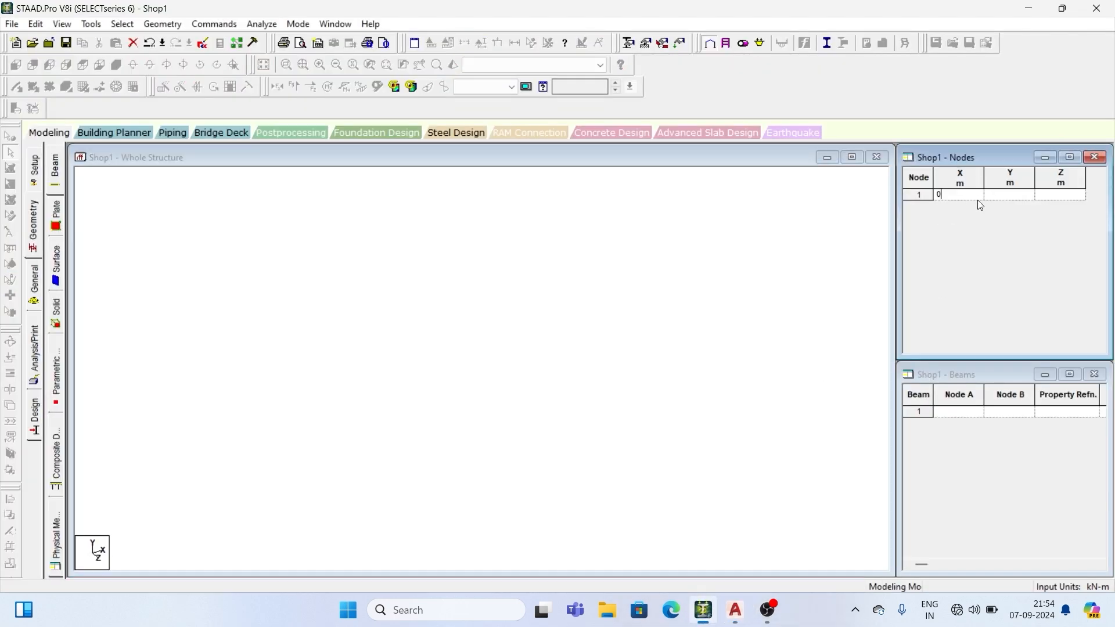
pyautogui.press('Tab')
pyautogui.write('0')
pyautogui.click(973, 208)
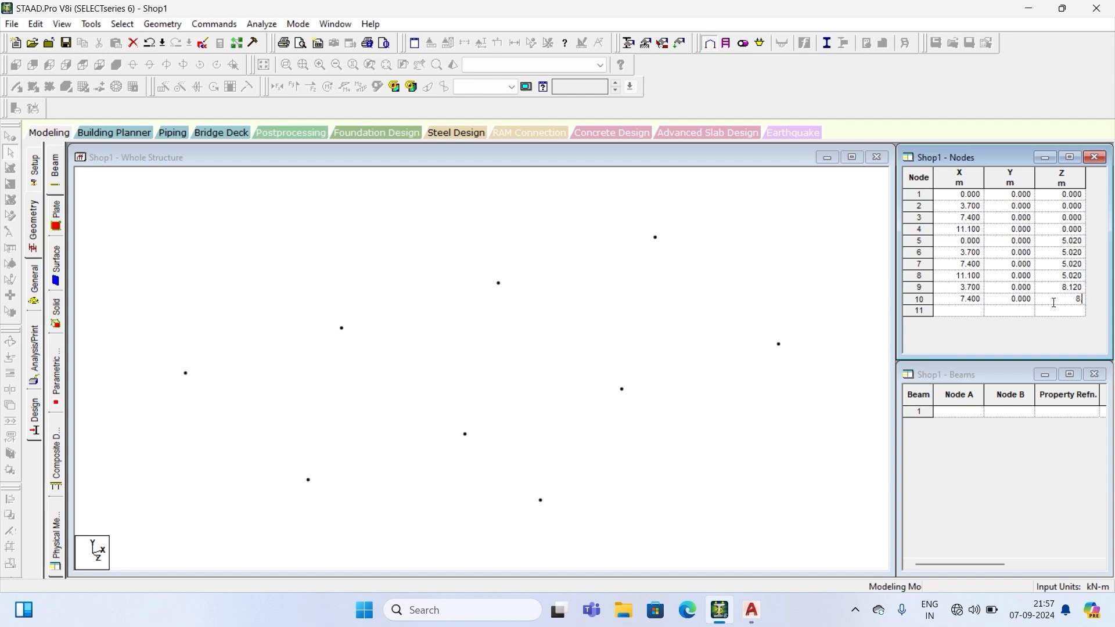
# - Complete node 10 in the nodes table with a Z coordinate of 8.12 m
pyautogui.write('.12')
pyautogui.press('Tab')
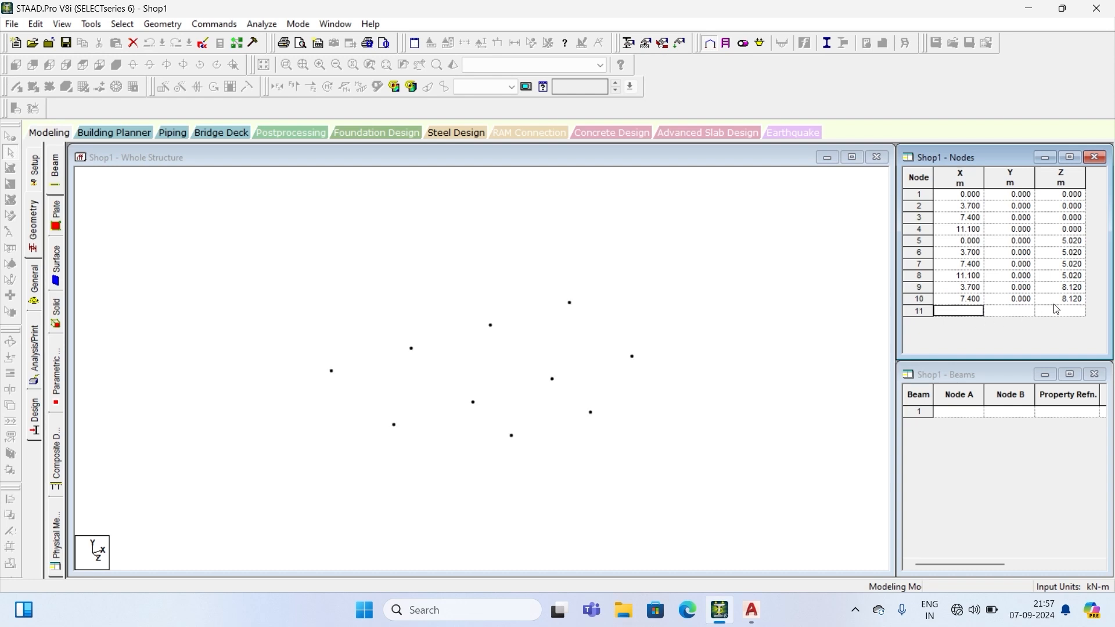
pyautogui.click(766, 443)
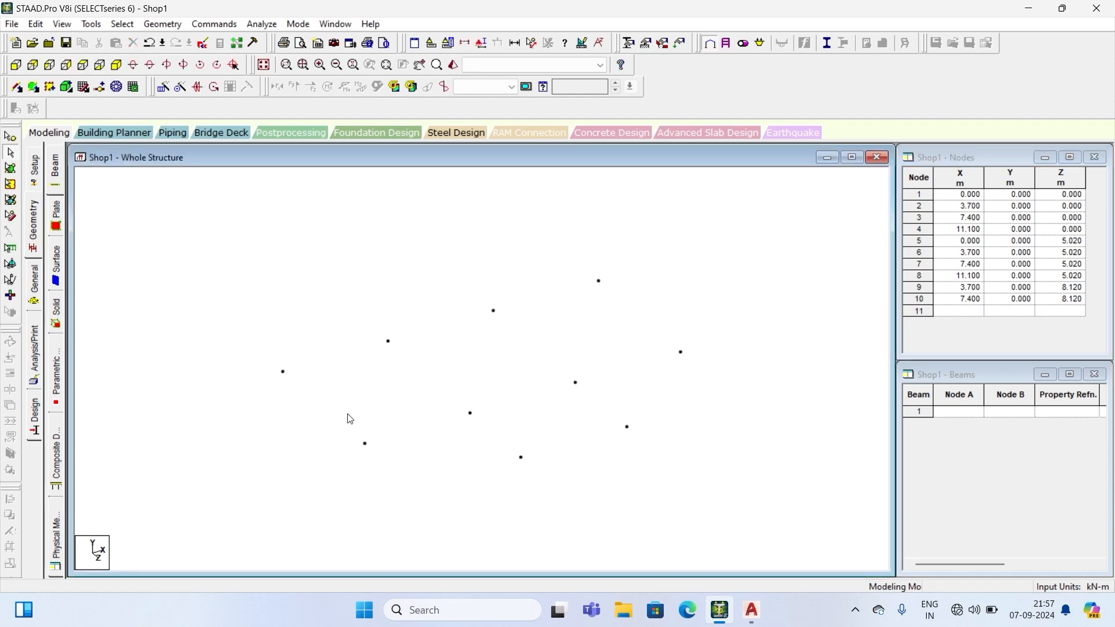
# - Repeat all ten base nodes once along Y at -1.5 m spacing with linked steps to create the columns below
pyautogui.click(16, 66)
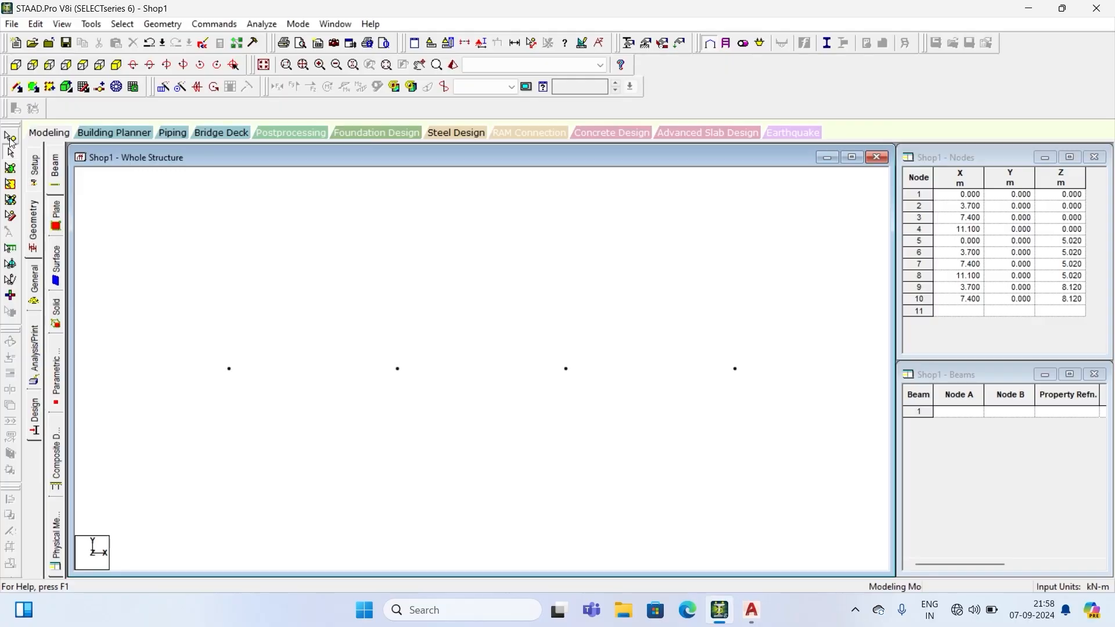
pyautogui.click(10, 152)
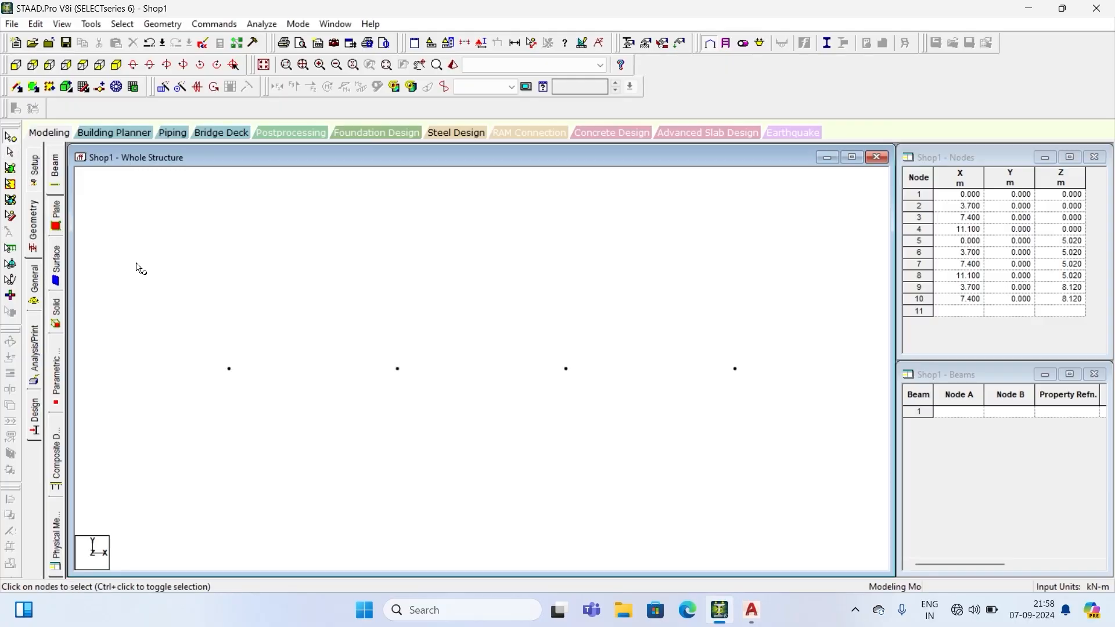
pyautogui.moveTo(142, 266); pyautogui.dragTo(795, 430)
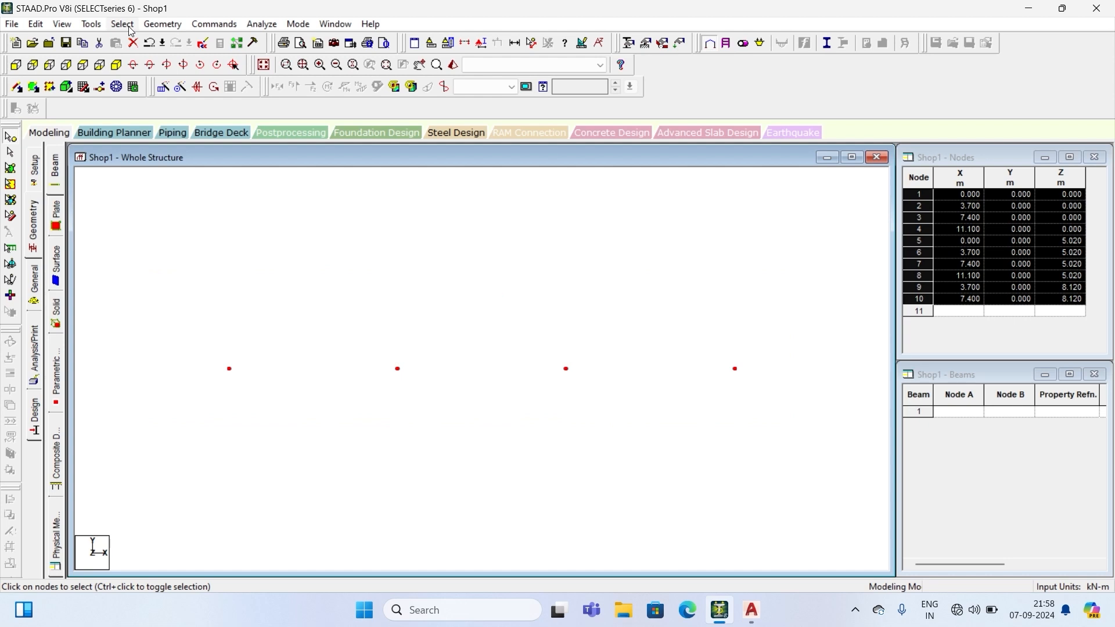
pyautogui.click(158, 25)
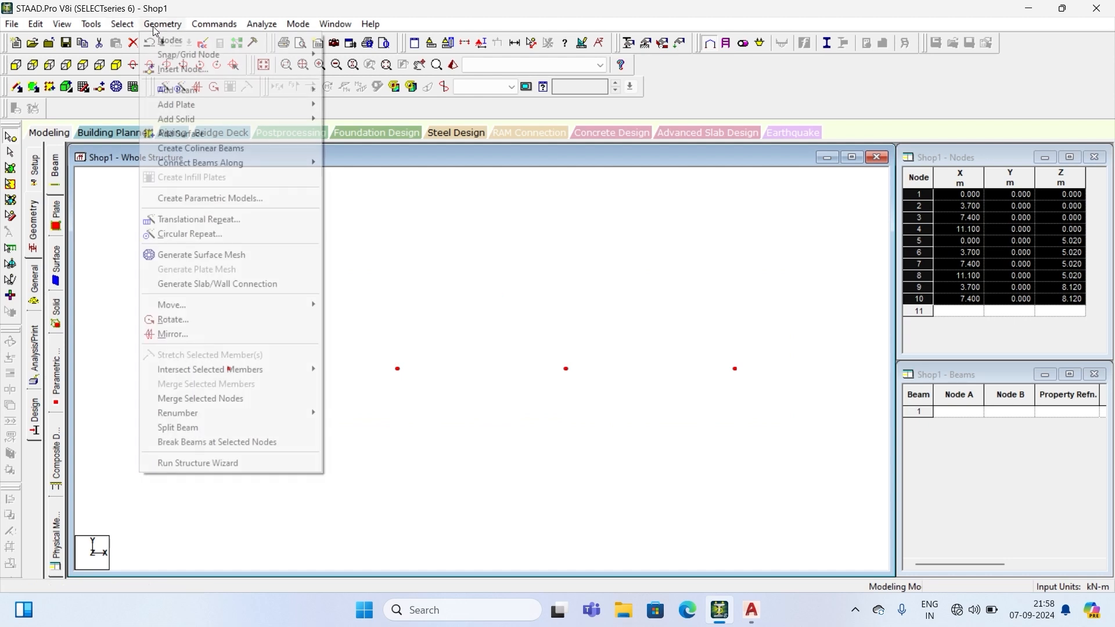
pyautogui.click(184, 224)
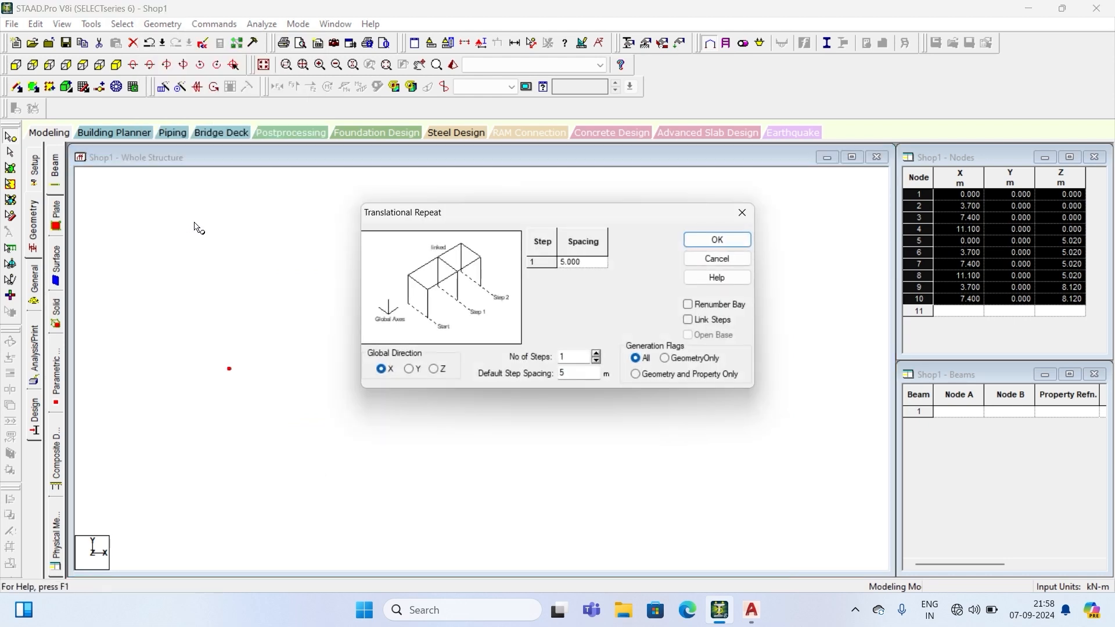
pyautogui.click(410, 370)
pyautogui.moveTo(572, 375); pyautogui.dragTo(554, 371)
pyautogui.write('-1.')
pyautogui.click(582, 262)
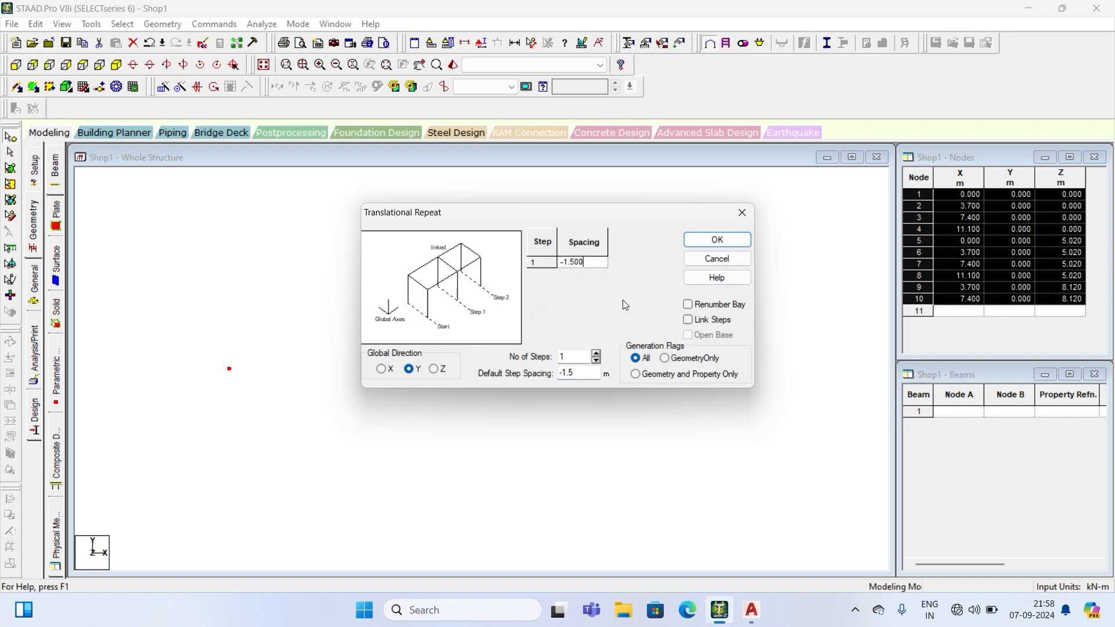
pyautogui.click(688, 322)
pyautogui.click(713, 244)
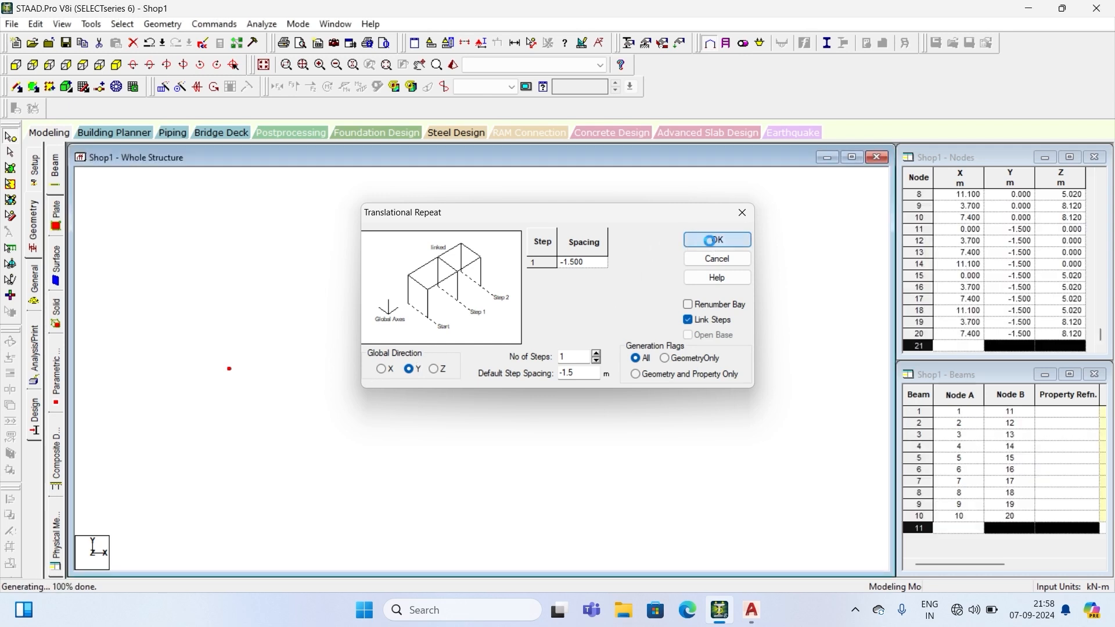
pyautogui.click(623, 482)
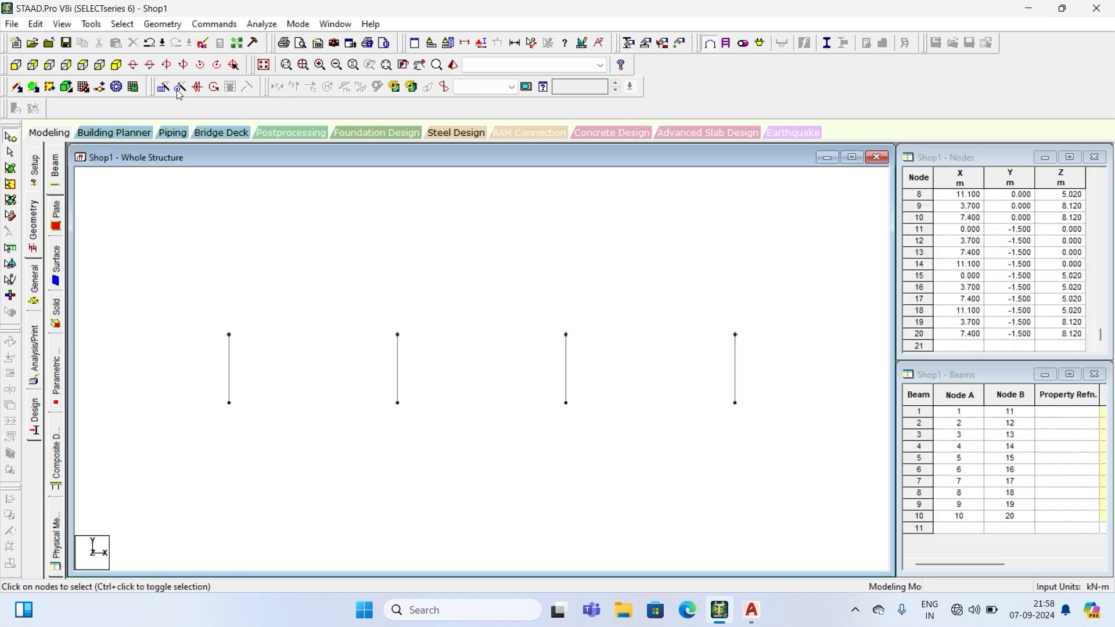
# - Isolate the upper column nodes at Y 0 so that only they are displayed in the view
pyautogui.click(116, 64)
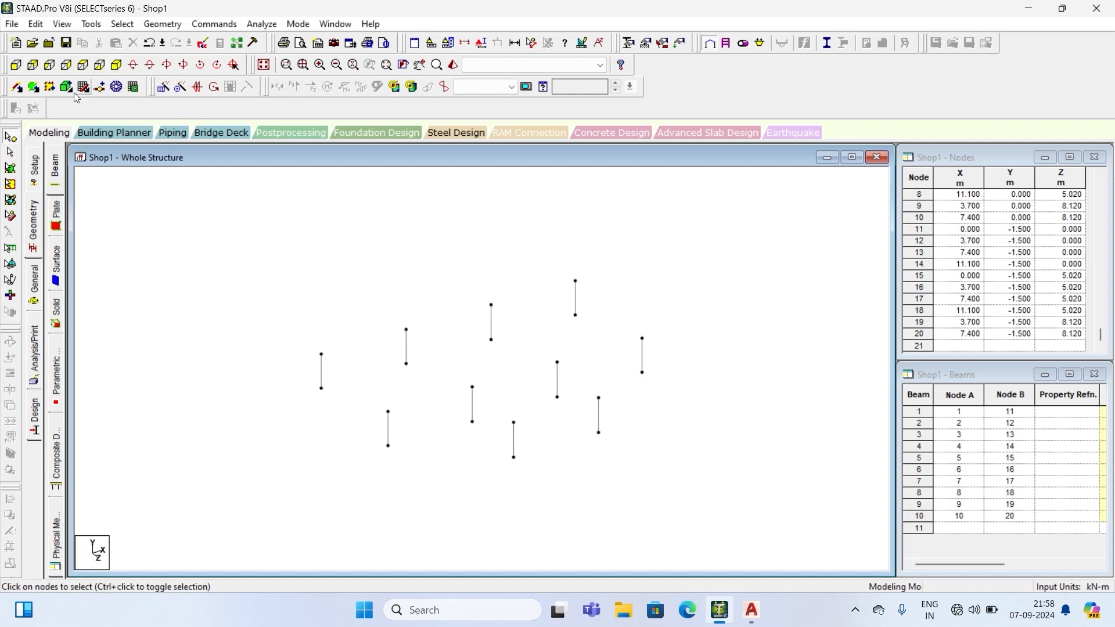
pyautogui.click(16, 64)
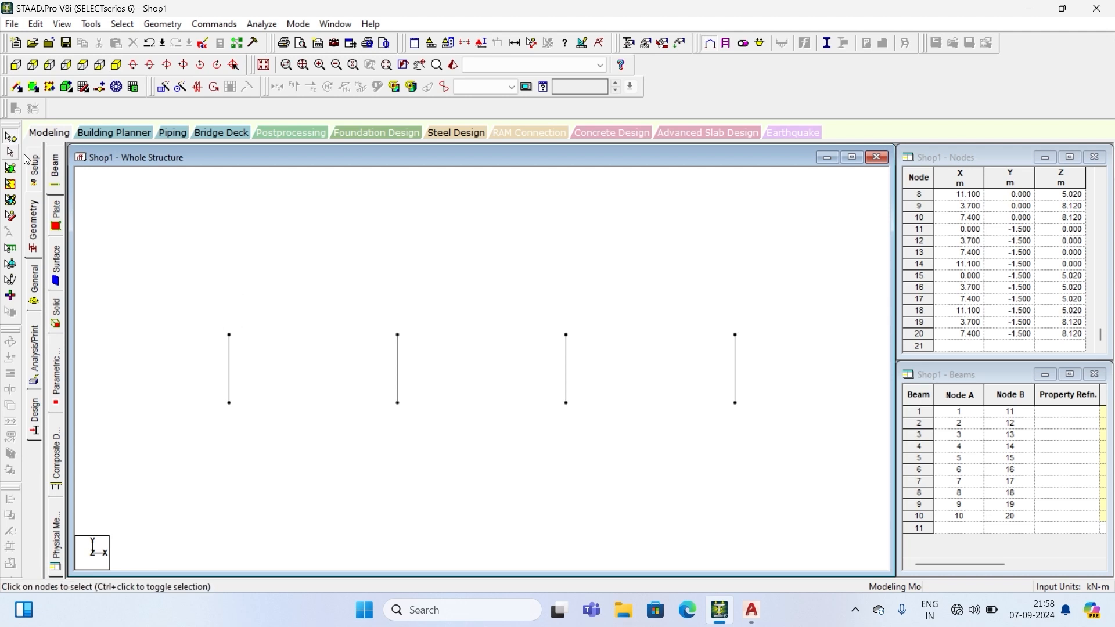
pyautogui.moveTo(165, 261); pyautogui.dragTo(804, 361)
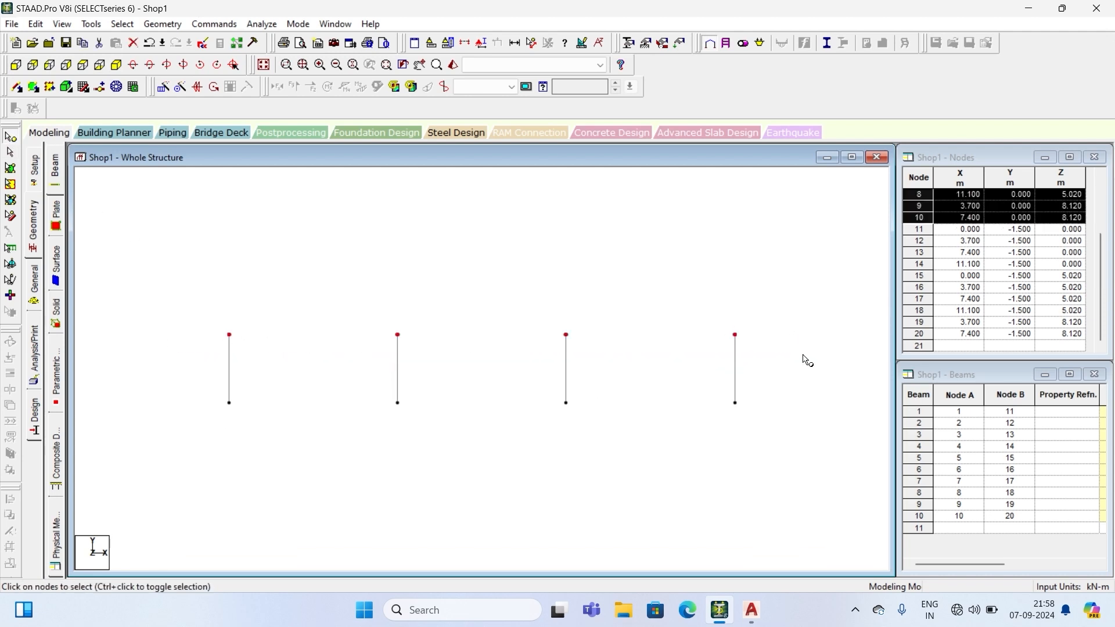
pyautogui.hotkey('alt', 'v')
pyautogui.press('Down')
pyautogui.press('Down')
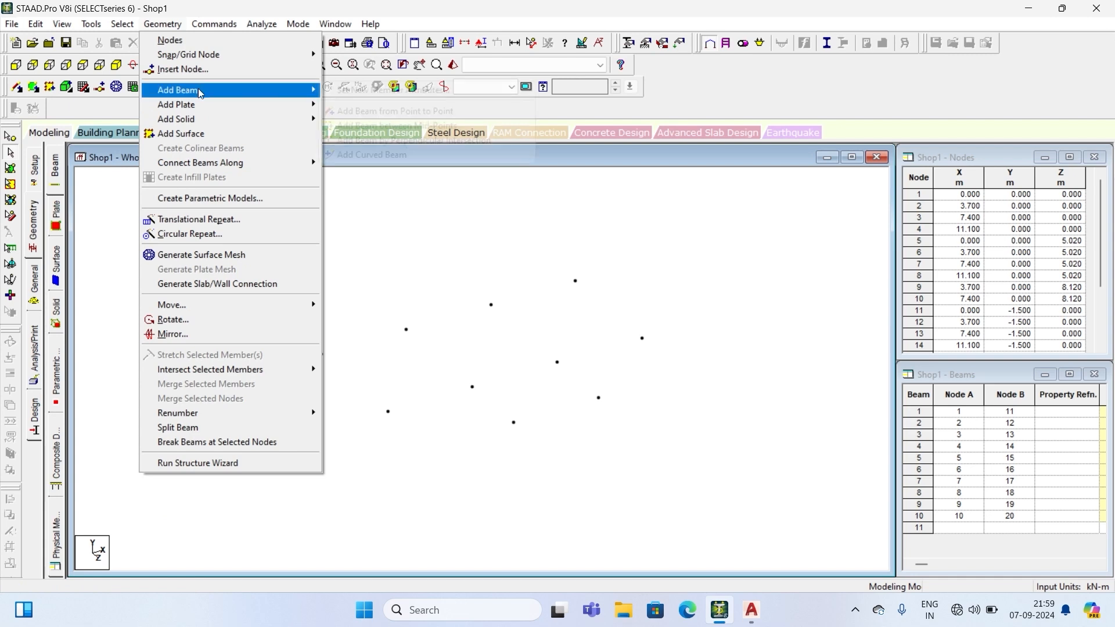
# - Add point-to-point beams around the main rectangle, along nodes 1-2-3-4-8 and 1-5-6-7-8
pyautogui.moveTo(197, 88)
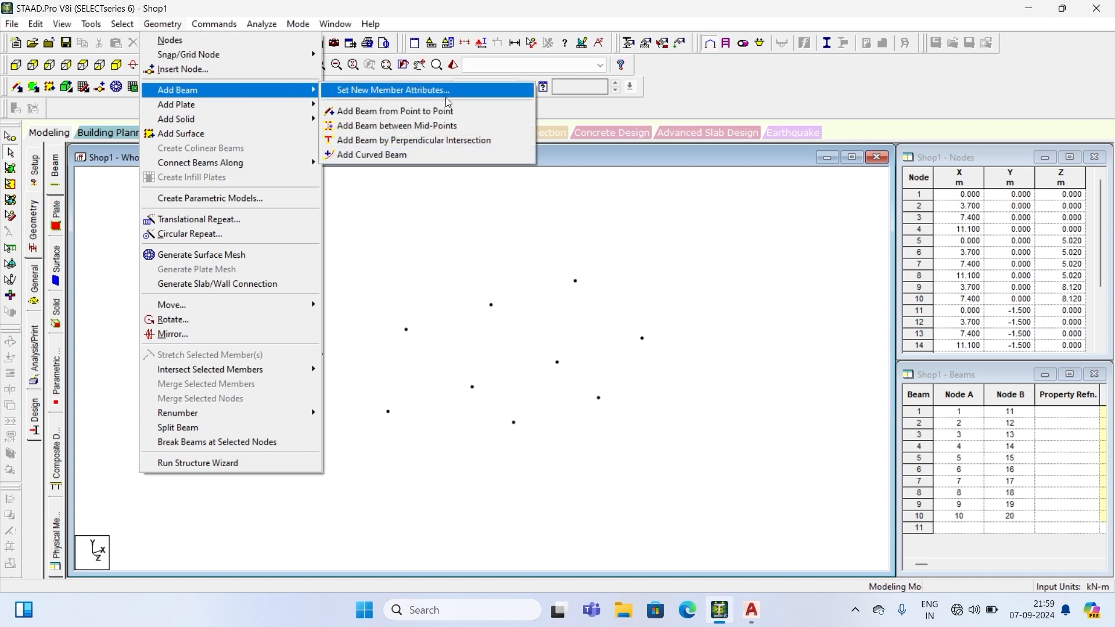
pyautogui.click(356, 111)
pyautogui.click(321, 354)
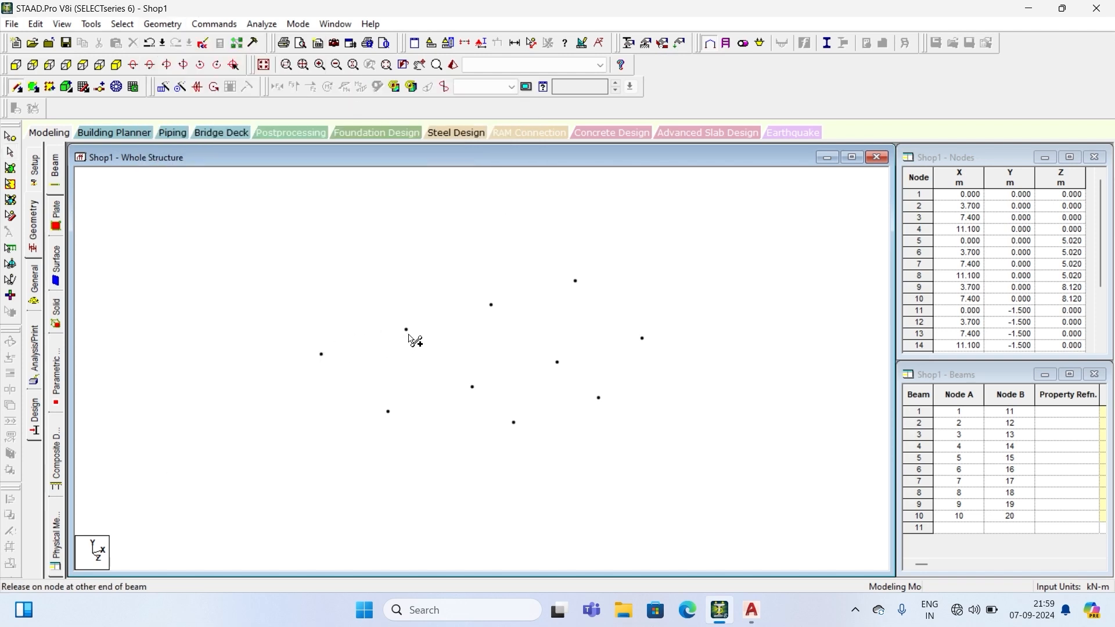
pyautogui.click(406, 329)
pyautogui.click(491, 304)
pyautogui.moveTo(567, 301); pyautogui.dragTo(575, 280)
pyautogui.moveTo(575, 281); pyautogui.dragTo(642, 338)
pyautogui.moveTo(322, 354); pyautogui.dragTo(388, 412)
pyautogui.moveTo(388, 411); pyautogui.dragTo(557, 362)
pyautogui.moveTo(557, 362); pyautogui.dragTo(642, 338)
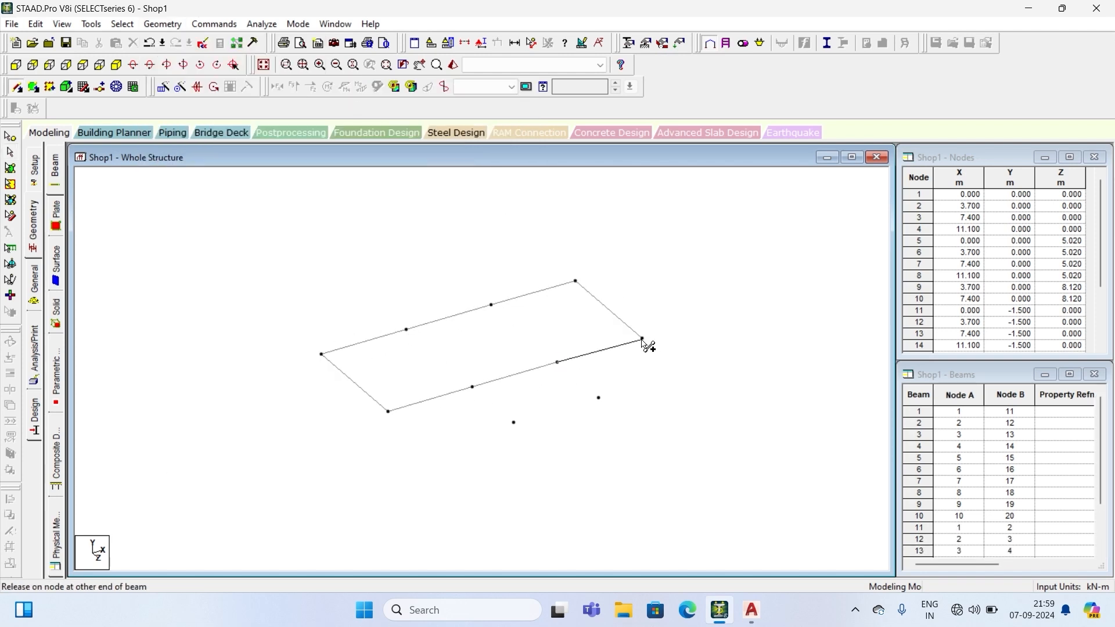
# - Add the cross beams through nodes 2-6-9 and 3-7-10, and join nodes 9 and 10 with a beam
pyautogui.moveTo(406, 329); pyautogui.dragTo(513, 423)
pyautogui.moveTo(492, 304); pyautogui.dragTo(598, 398)
pyautogui.moveTo(513, 422); pyautogui.dragTo(598, 398)
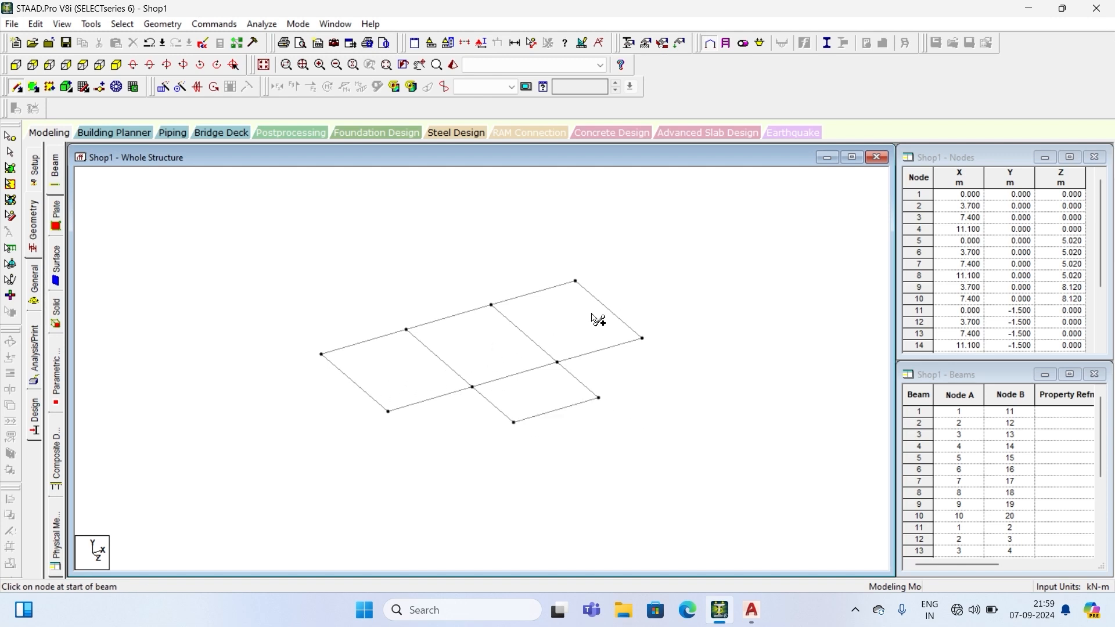
pyautogui.press('Escape')
# - Insert a midpoint node into the beam between nodes 1 and 5
pyautogui.click(353, 384)
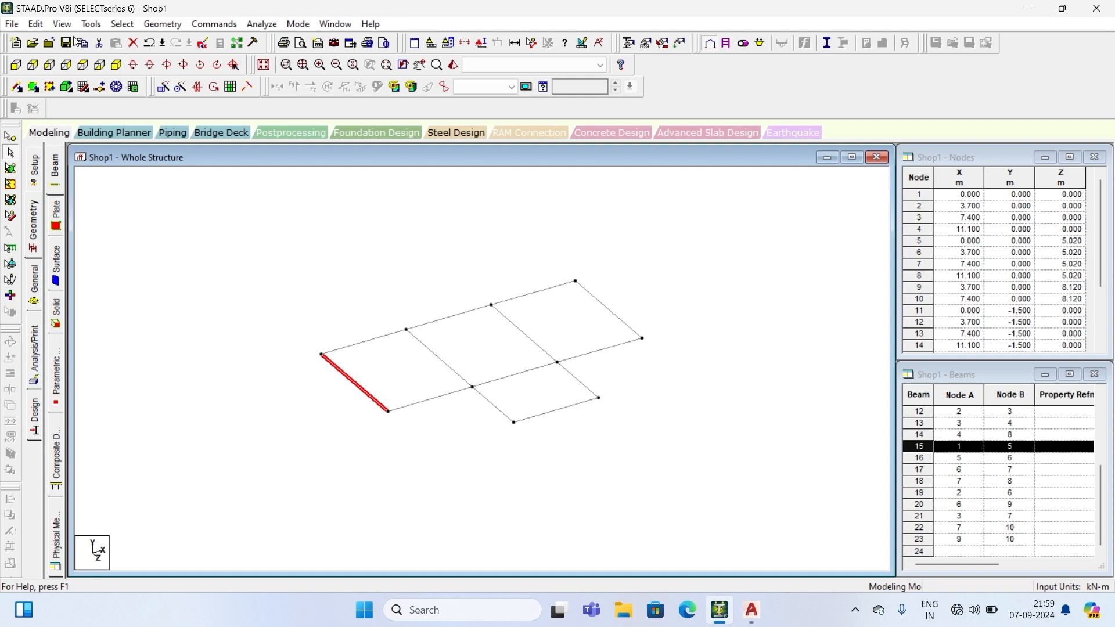
pyautogui.click(241, 269)
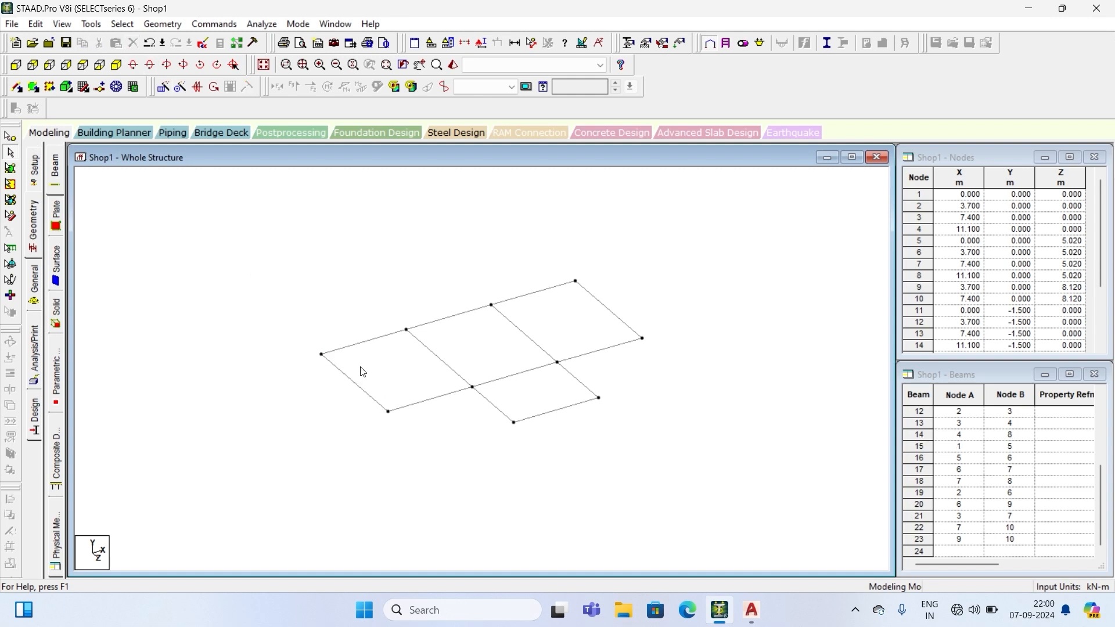
pyautogui.click(348, 378)
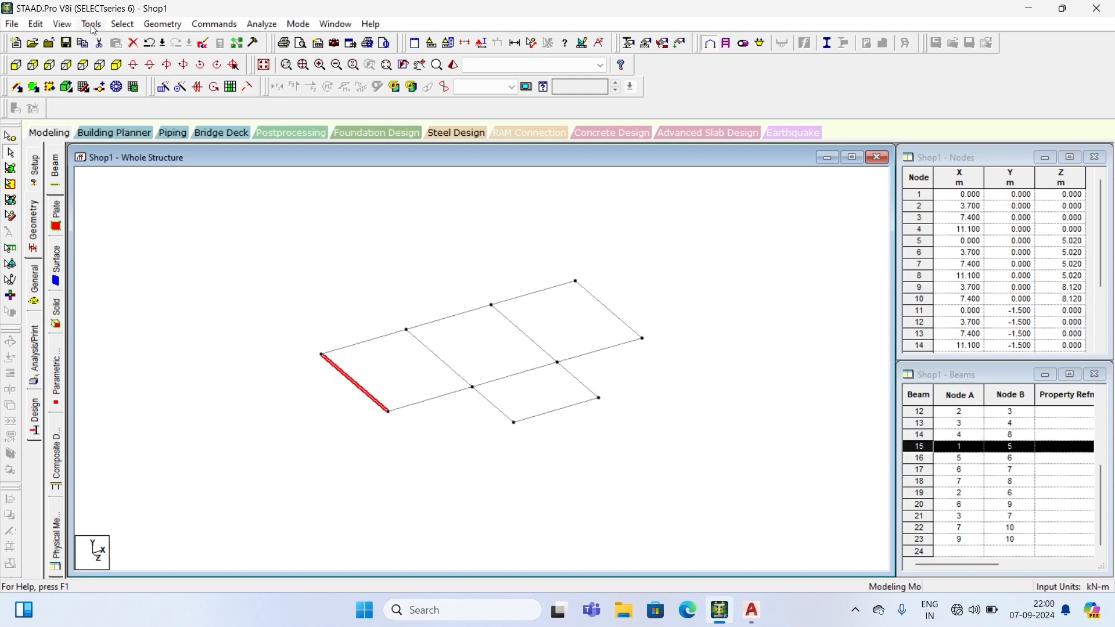
pyautogui.click(161, 24)
pyautogui.click(203, 427)
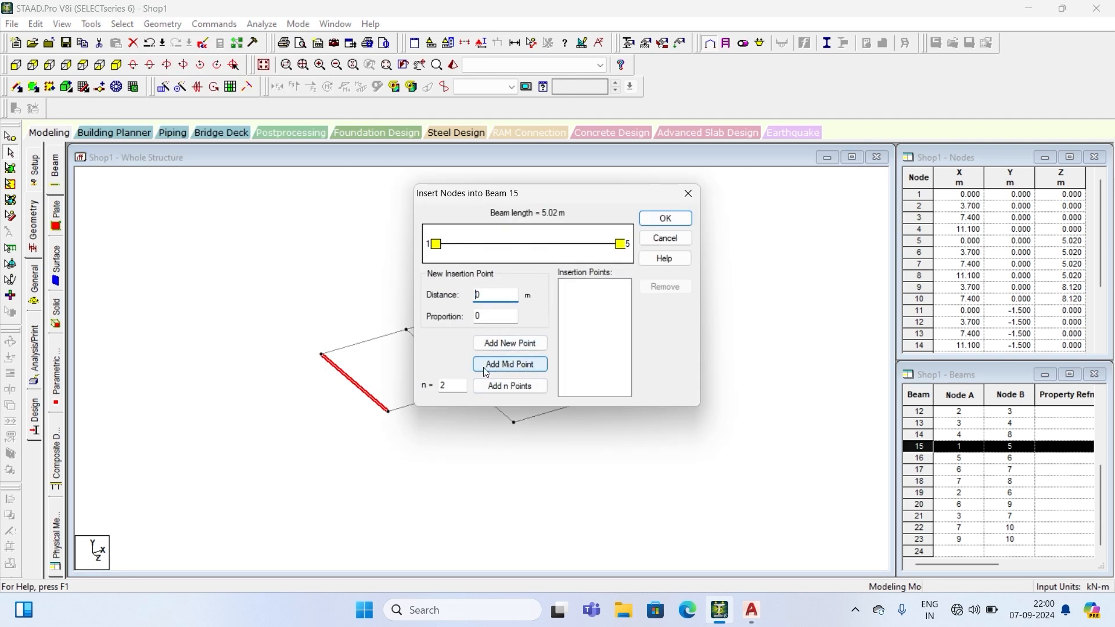
pyautogui.click(507, 365)
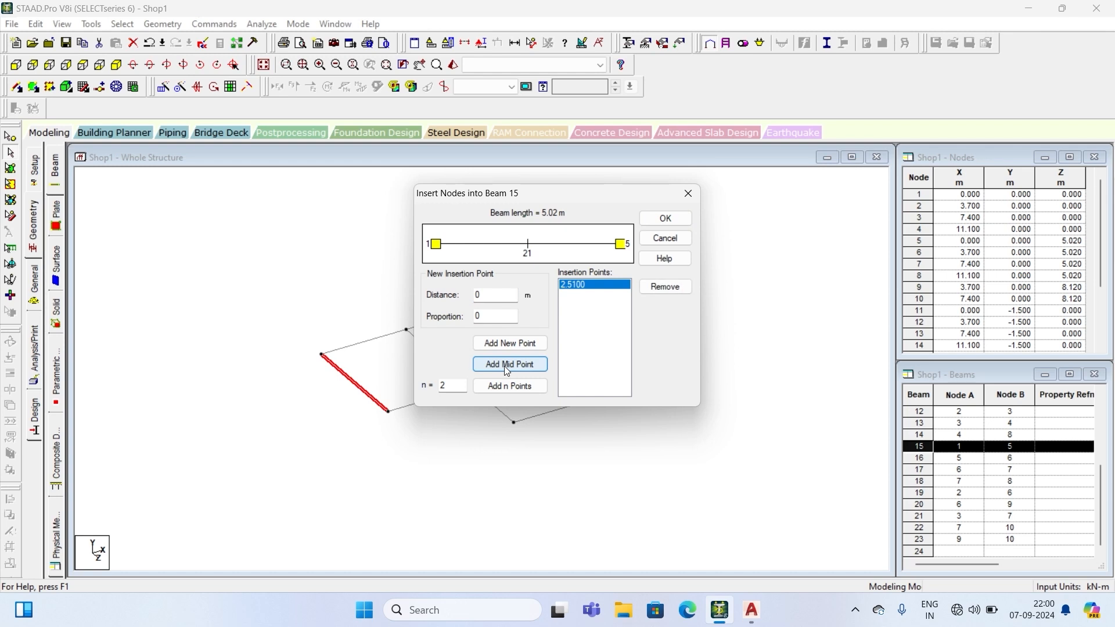
pyautogui.click(668, 219)
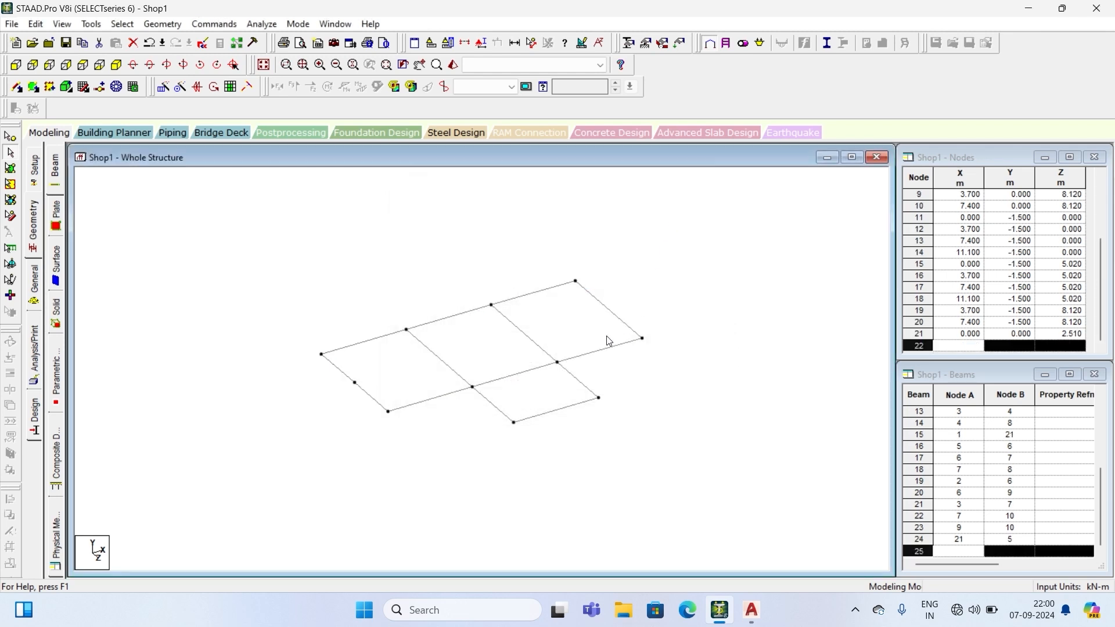
# - Add beams by perpendicular intersection from midpoint node 21 across both inner cross beams to the beam between nodes 4 and 8
pyautogui.click(173, 24)
pyautogui.moveTo(179, 92)
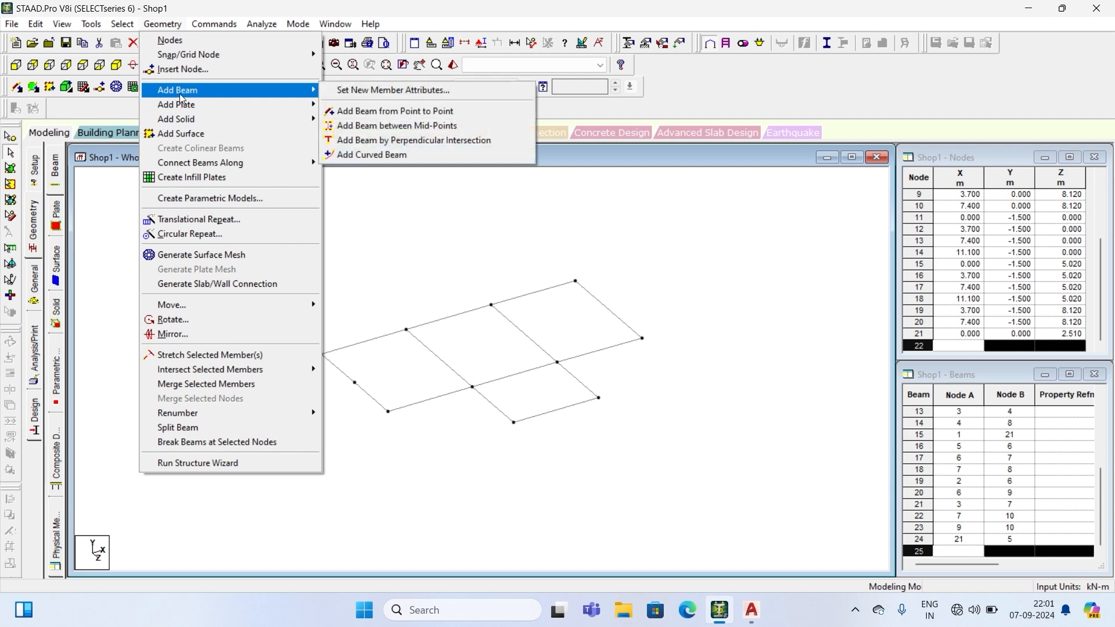
pyautogui.click(424, 140)
pyautogui.click(355, 383)
pyautogui.click(448, 365)
pyautogui.click(440, 358)
pyautogui.click(528, 340)
pyautogui.click(525, 338)
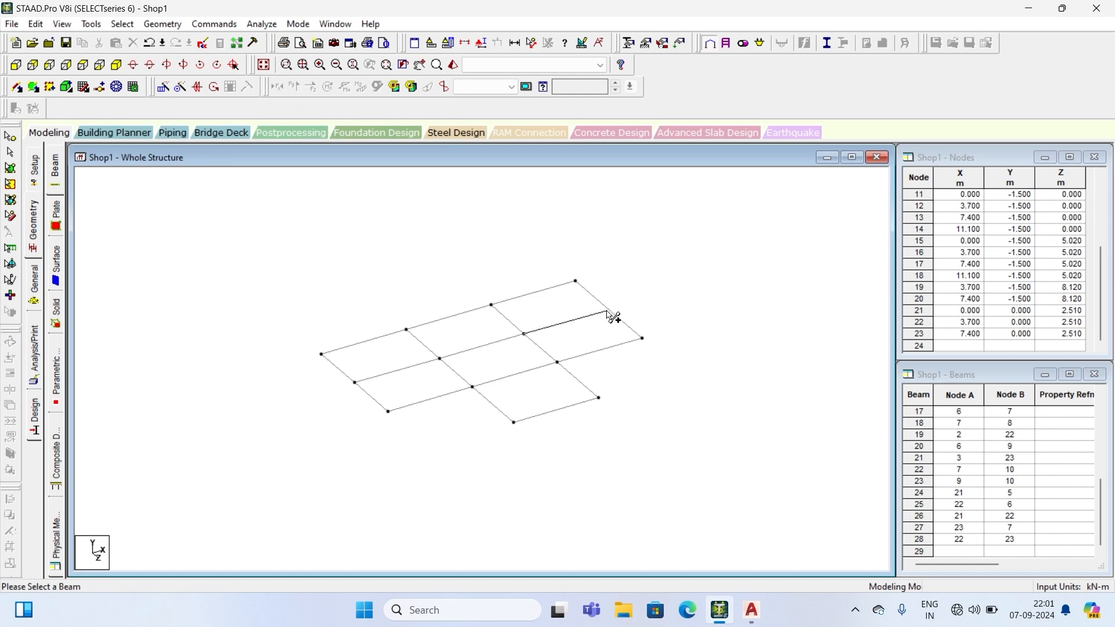
pyautogui.click(609, 311)
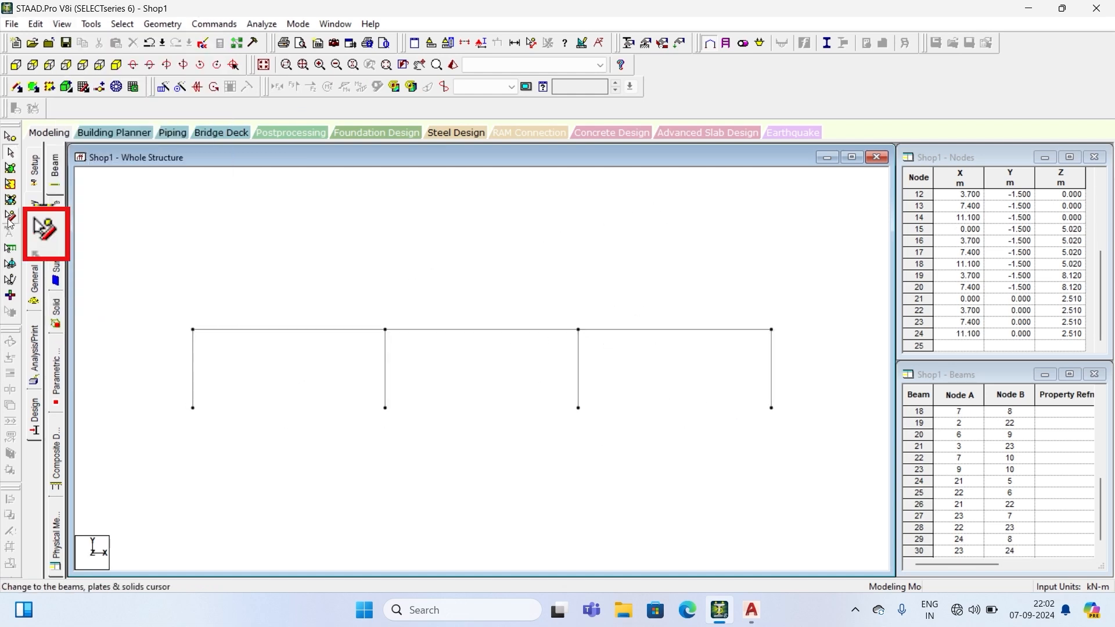
# - Repeat all beams at Y 0 upward along Y in 2 steps of 3.15 m with linked steps
pyautogui.click(9, 217)
pyautogui.moveTo(163, 286); pyautogui.dragTo(819, 342)
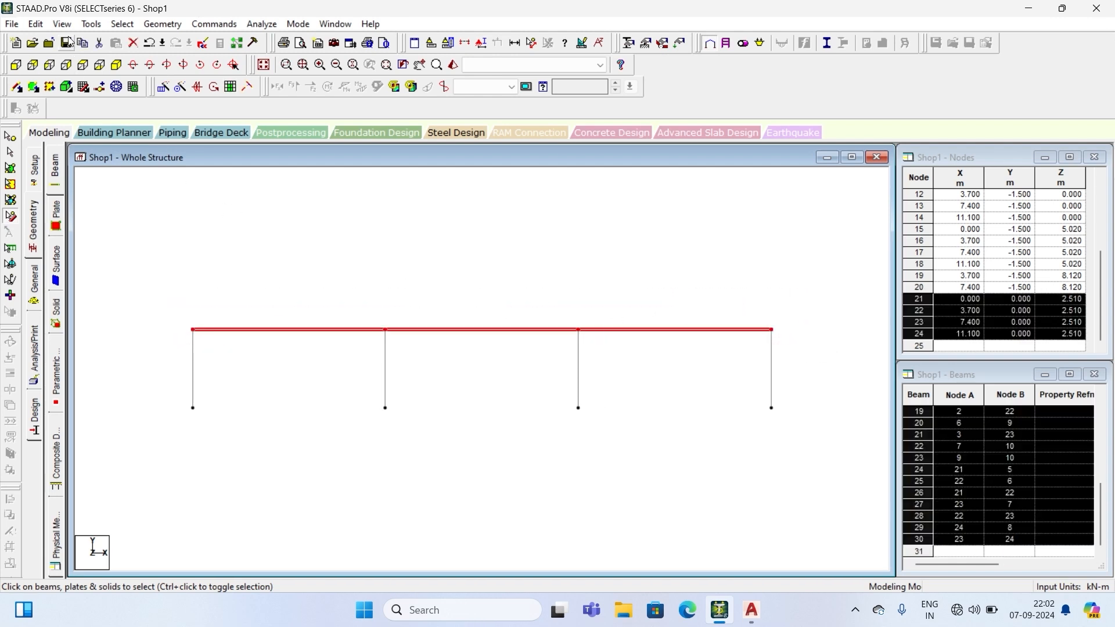
pyautogui.click(116, 65)
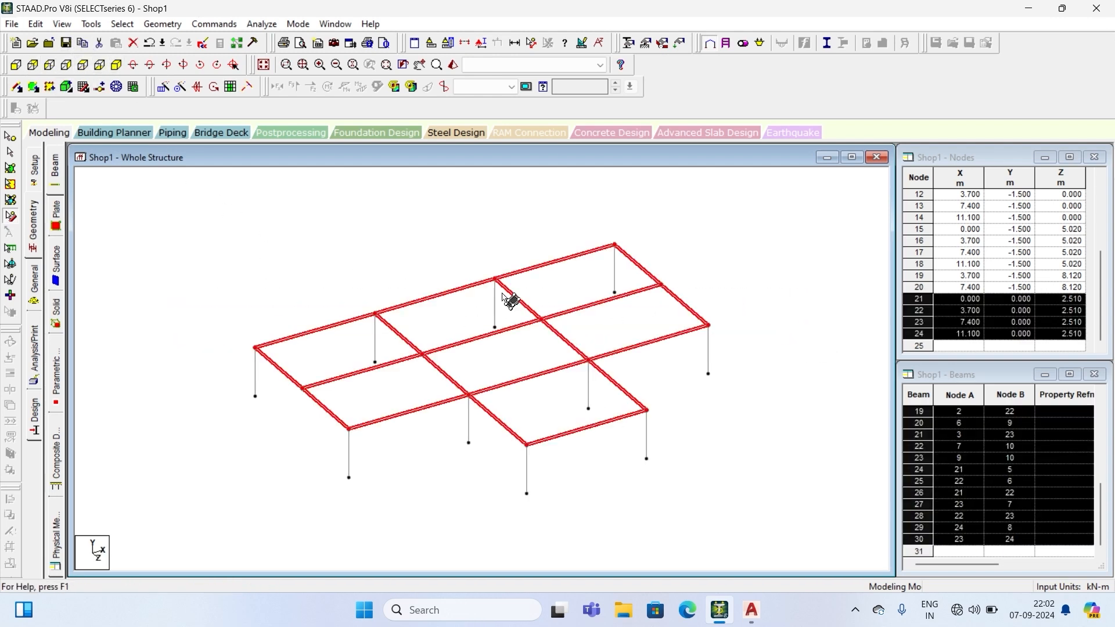
pyautogui.click(162, 23)
pyautogui.click(189, 222)
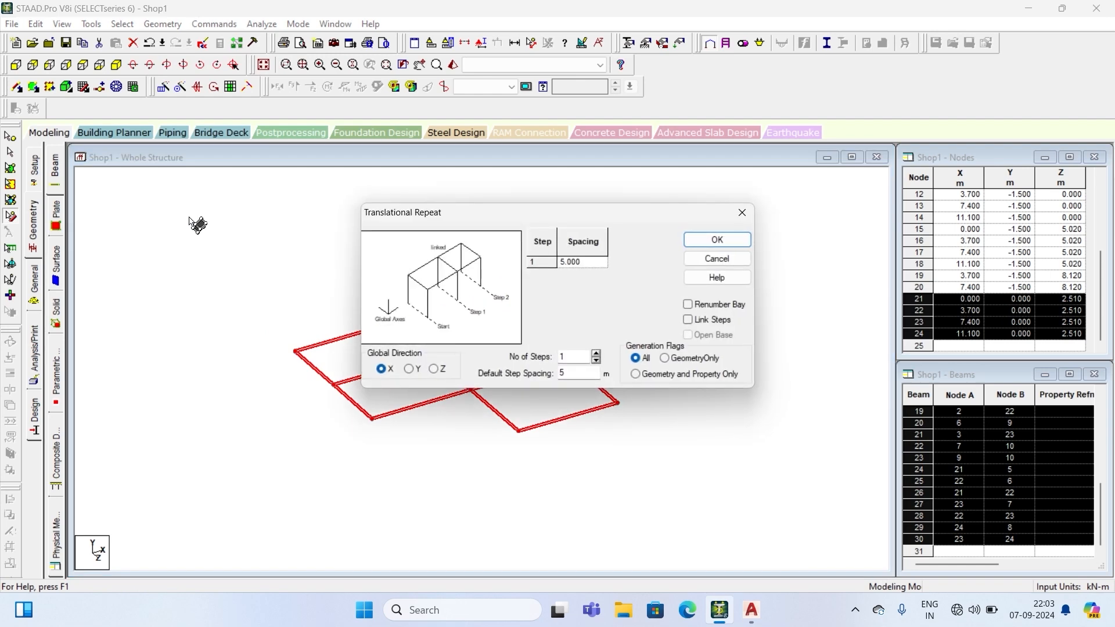
pyautogui.click(410, 370)
pyautogui.doubleClick(561, 374)
pyautogui.doubleClick(571, 357)
pyautogui.write('2')
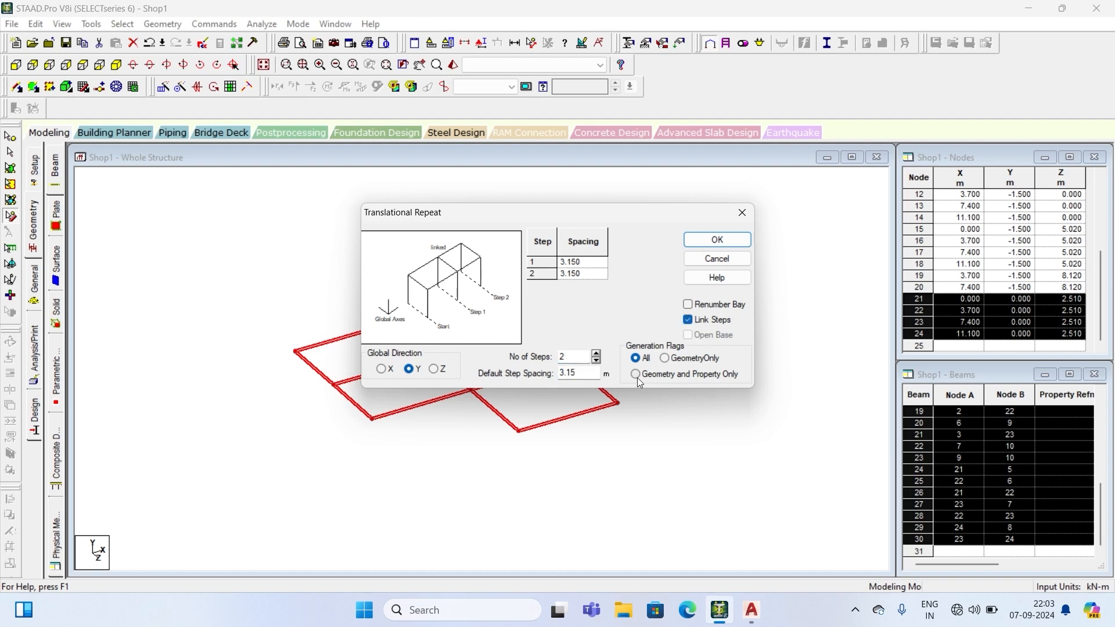
pyautogui.click(712, 240)
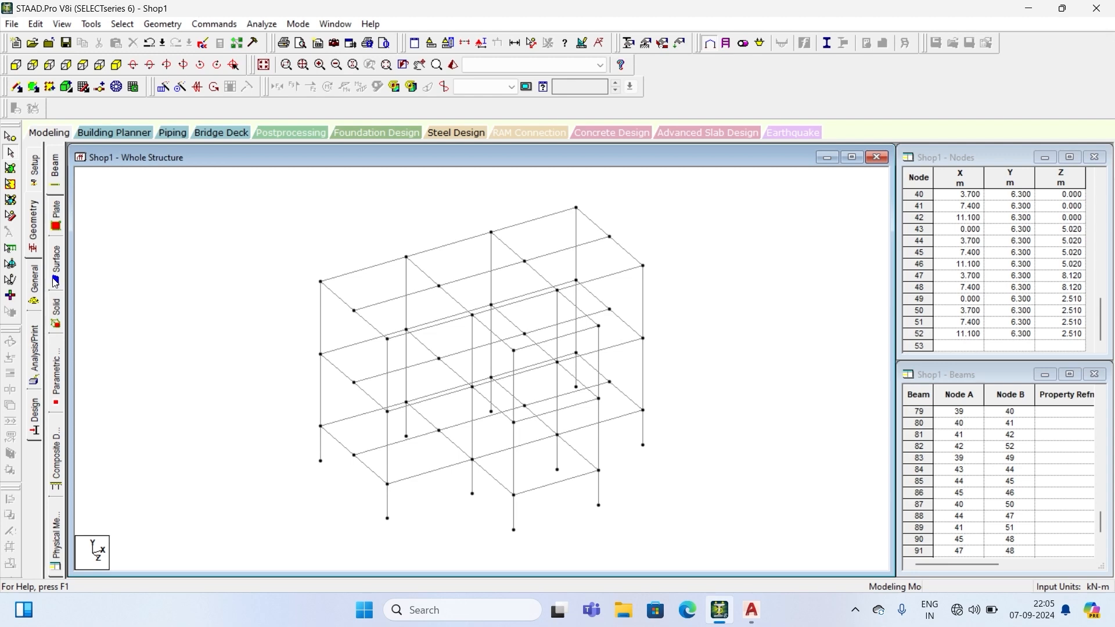
# - Define a rectangular concrete section with YD 0.40 m and ZD 0.24 m, checking the column layout of Plan1.dwg in AutoCAD
pyautogui.click(35, 284)
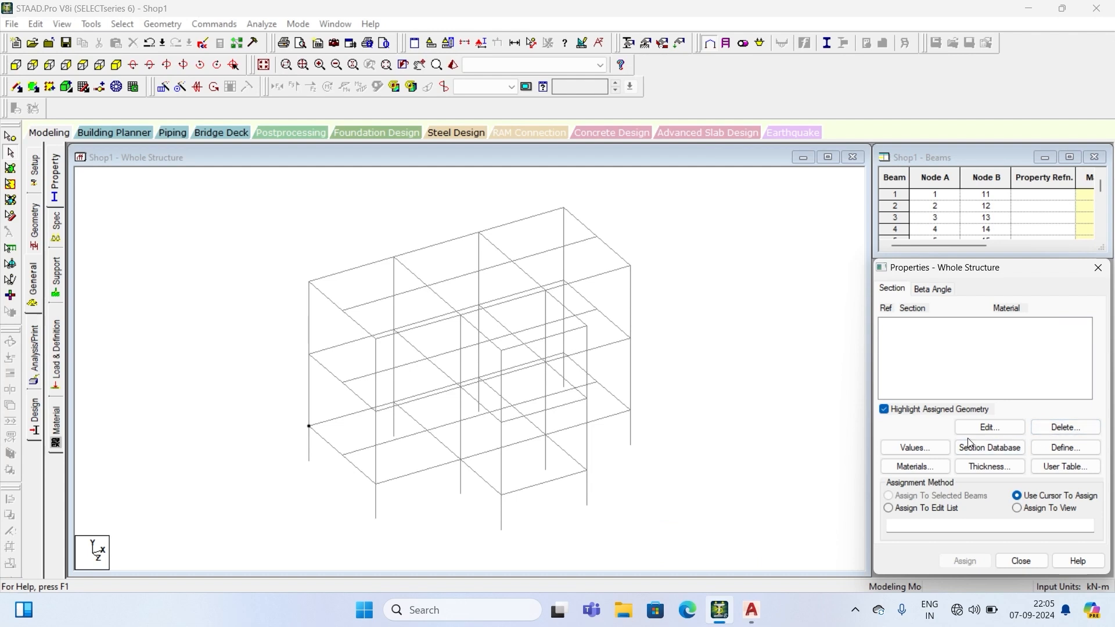
pyautogui.click(1058, 449)
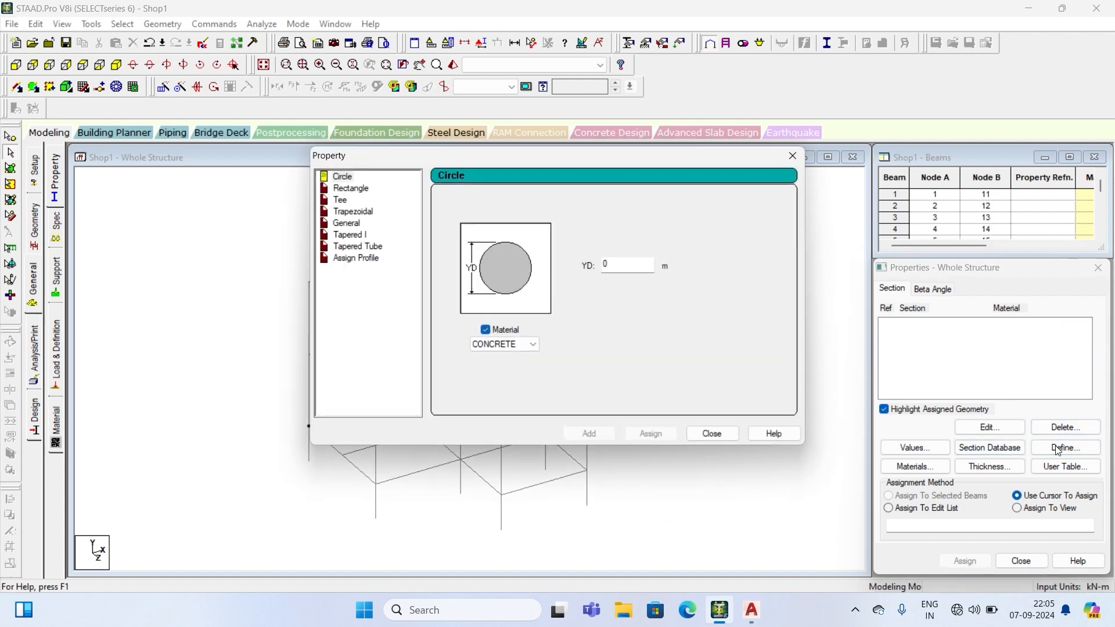
pyautogui.click(361, 188)
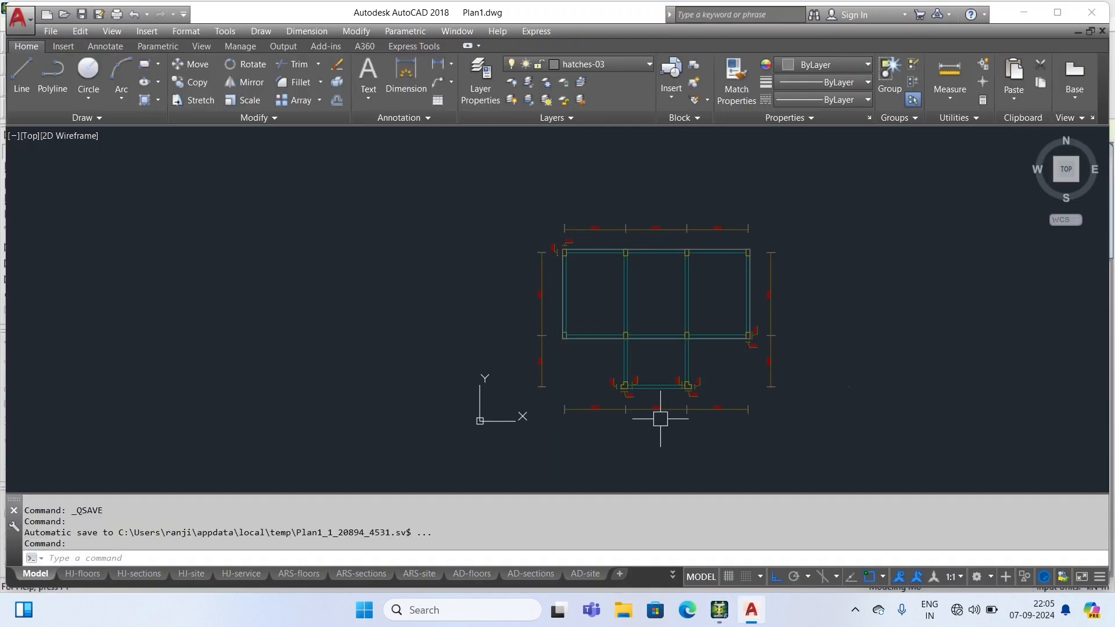
pyautogui.scroll(5, 580, 277)
pyautogui.scroll(-3, 501, 198)
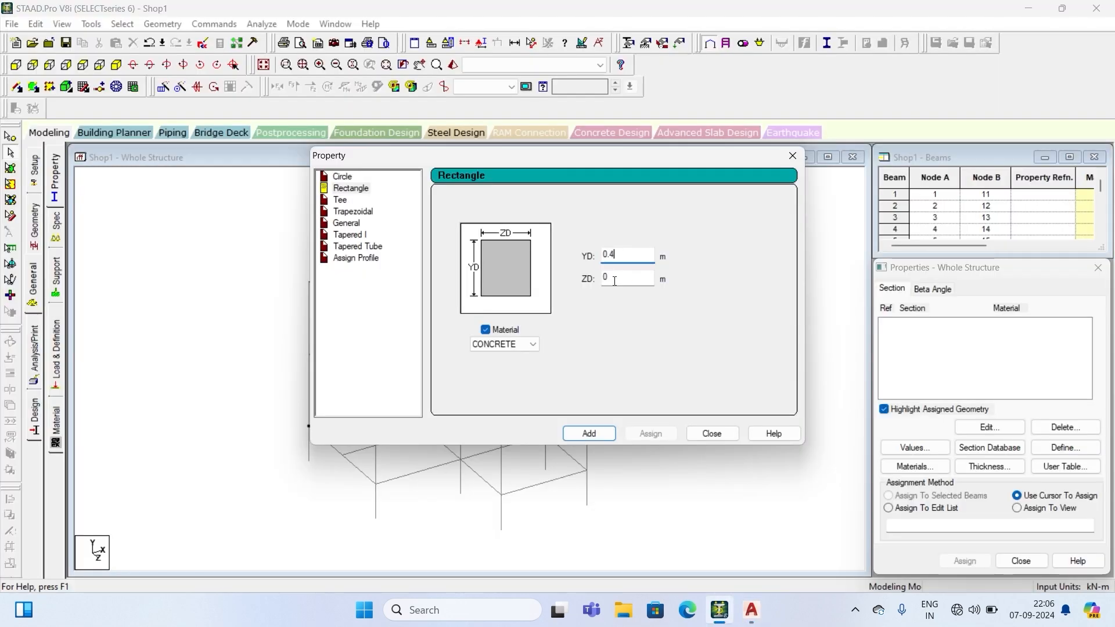
pyautogui.click(614, 280)
pyautogui.write('.24')
pyautogui.click(628, 255)
pyautogui.write('0')
pyautogui.click(589, 439)
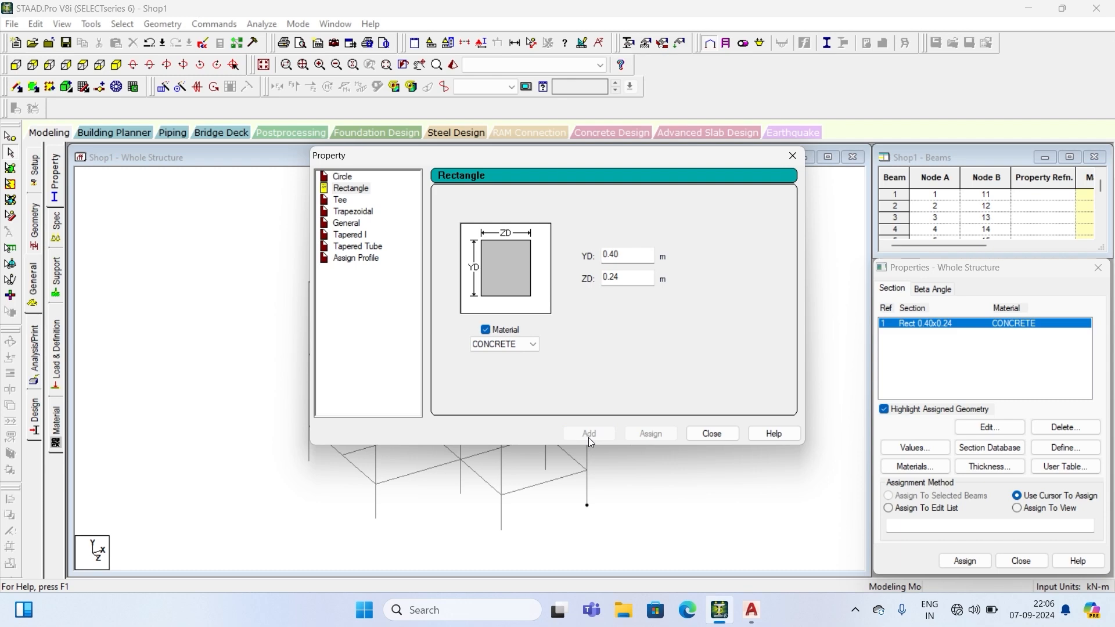
# - Isolate the main block of the frame, without the front projecting bay, by showing only its selected members in isometric view
pyautogui.click(718, 436)
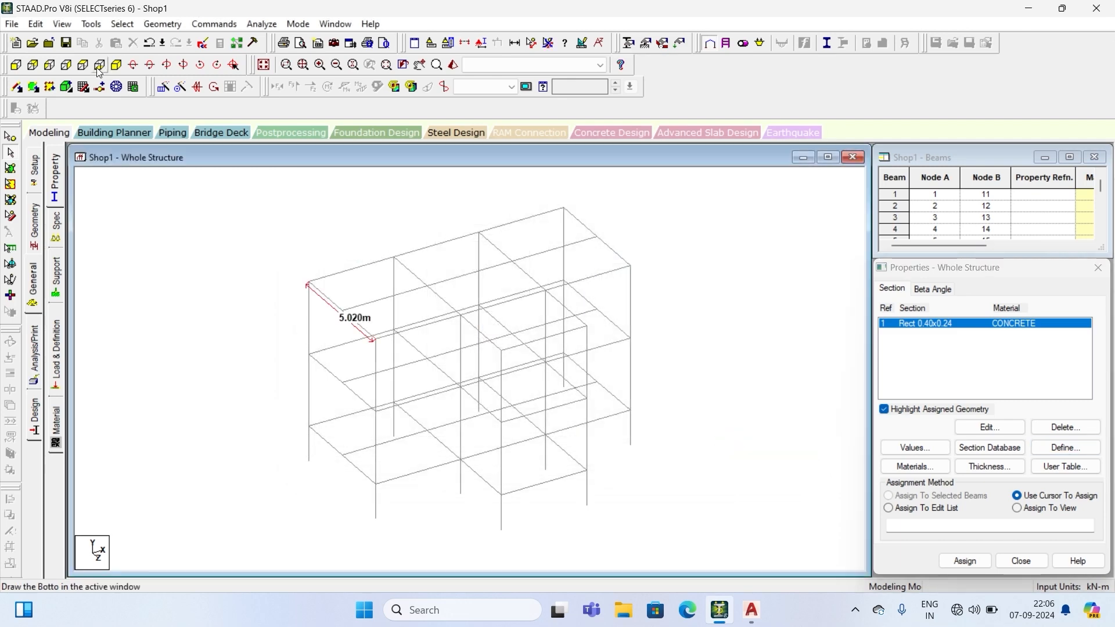
pyautogui.click(16, 65)
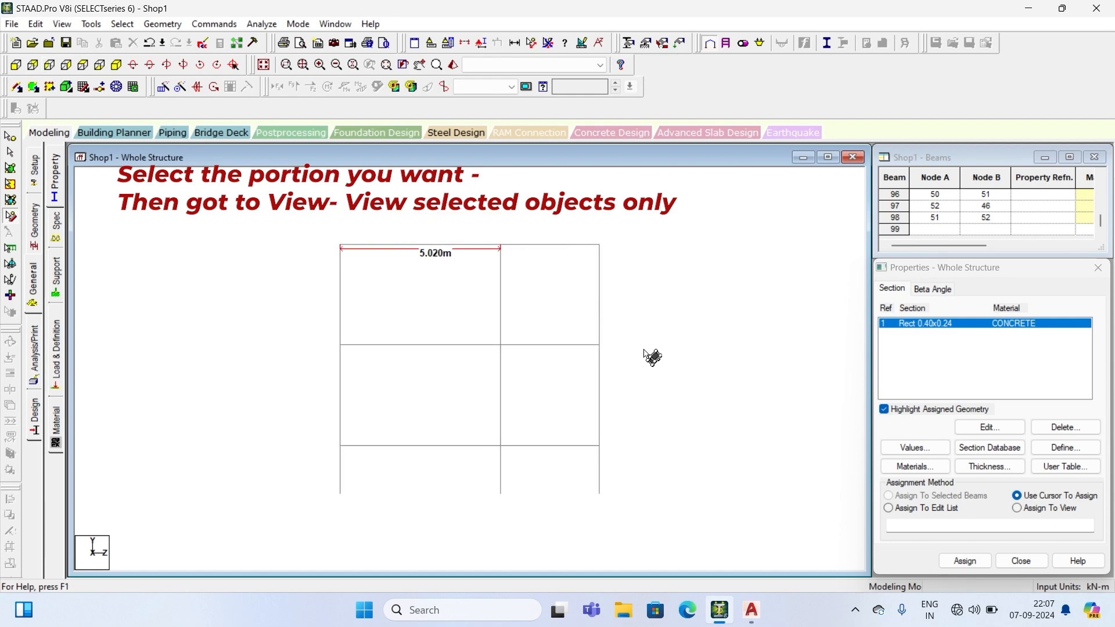
pyautogui.moveTo(495, 499); pyautogui.dragTo(517, 517)
pyautogui.click(61, 24)
pyautogui.click(109, 102)
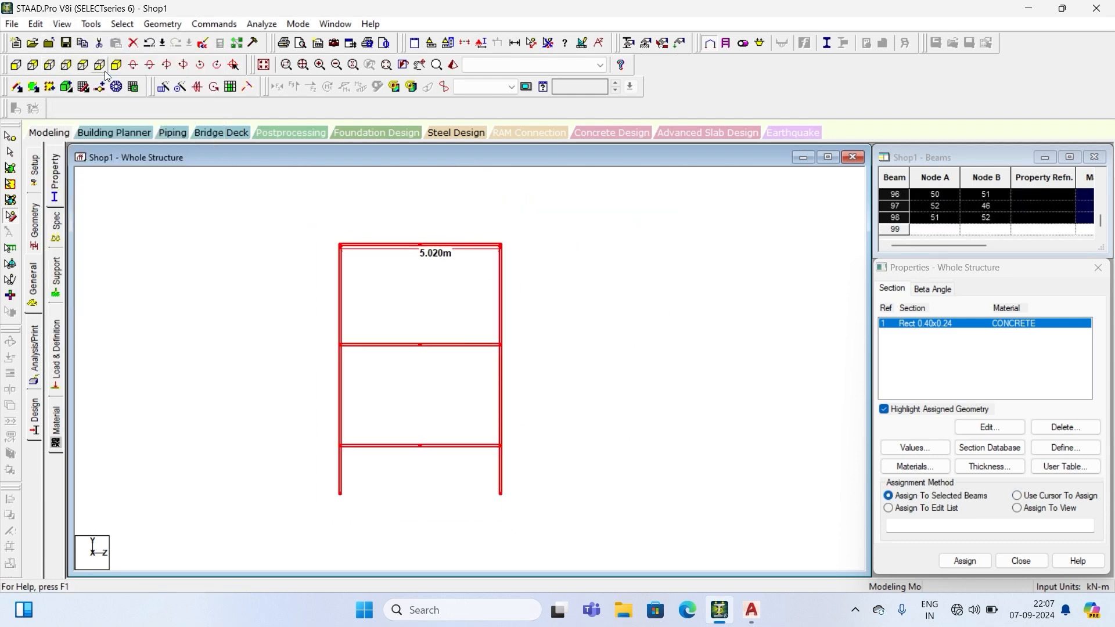
pyautogui.click(116, 65)
pyautogui.click(729, 326)
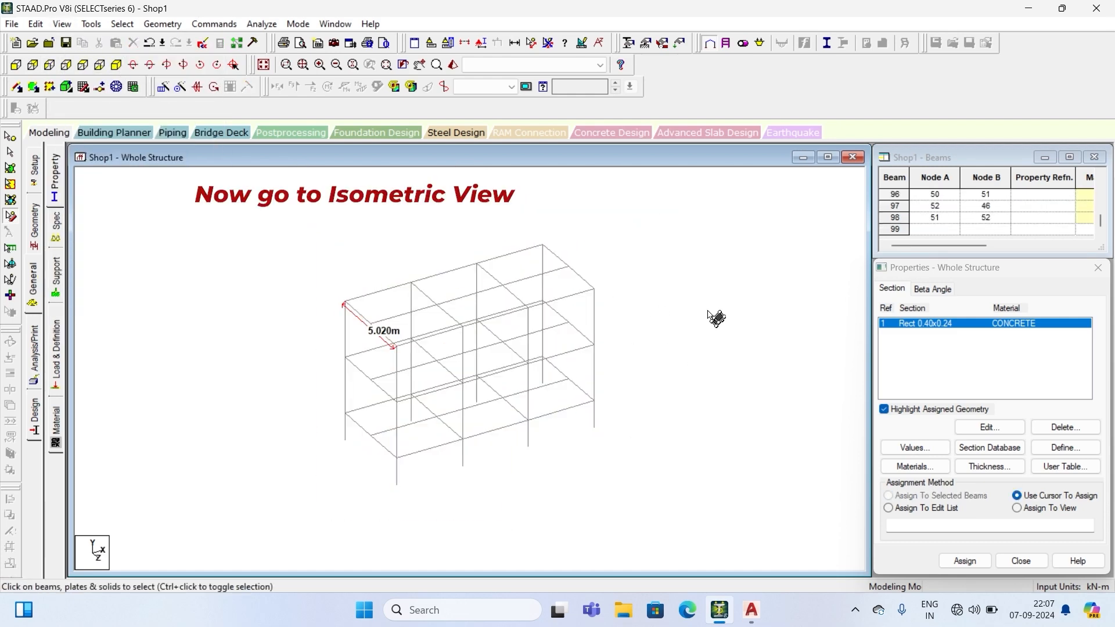
# - Select all members parallel to Y and assign the Rect 0.40x0.24 concrete section to them
pyautogui.click(122, 24)
pyautogui.moveTo(156, 286)
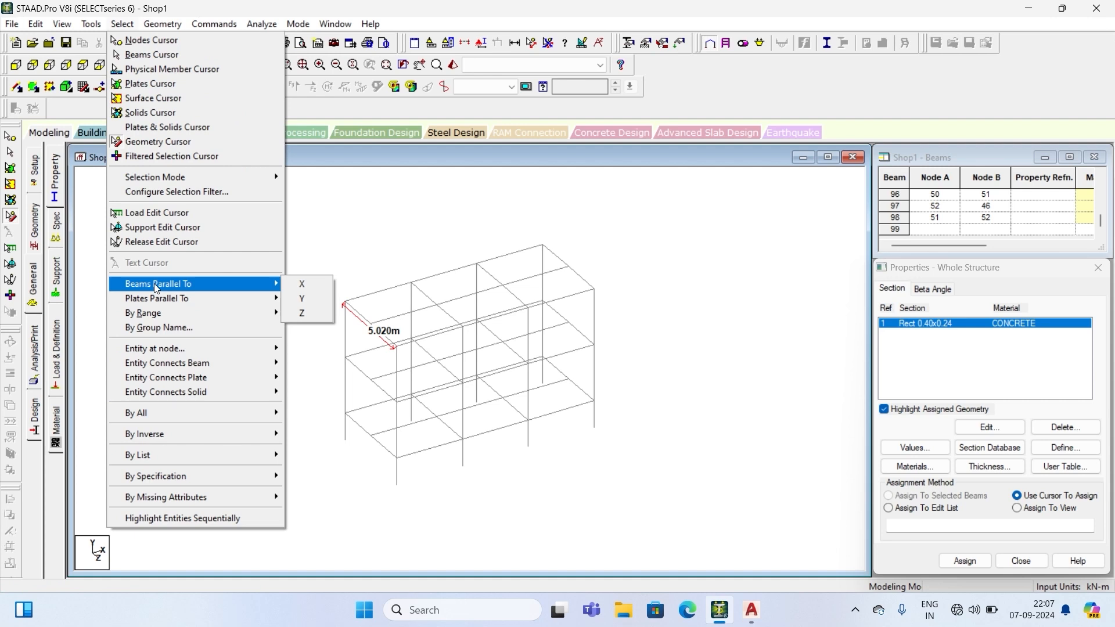
pyautogui.click(302, 299)
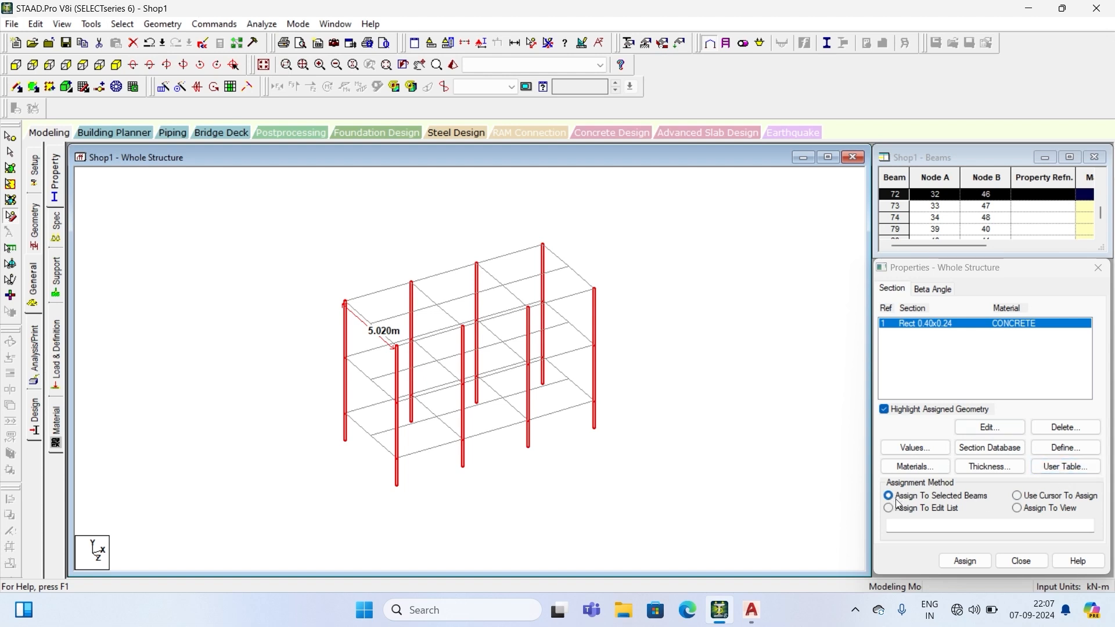
pyautogui.click(965, 561)
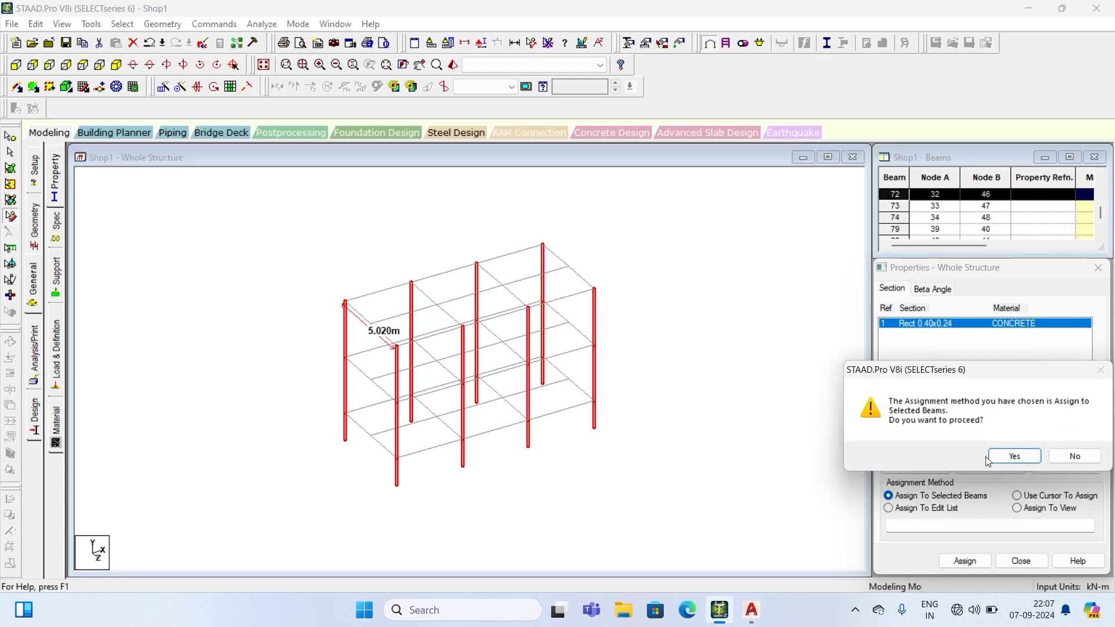
pyautogui.click(1015, 456)
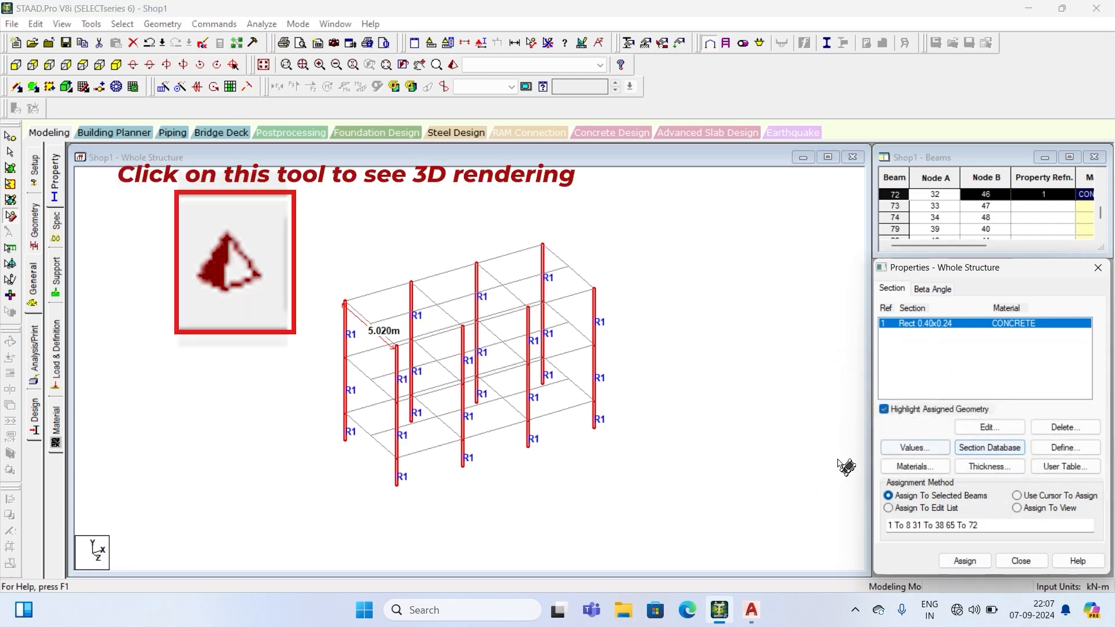
# - Examine the column orientation in a 3D rendering and compare it with the column layout of Plan1.dwg in AutoCAD
pyautogui.click(453, 65)
pyautogui.moveTo(604, 431); pyautogui.dragTo(557, 439)
pyautogui.click(1038, 232)
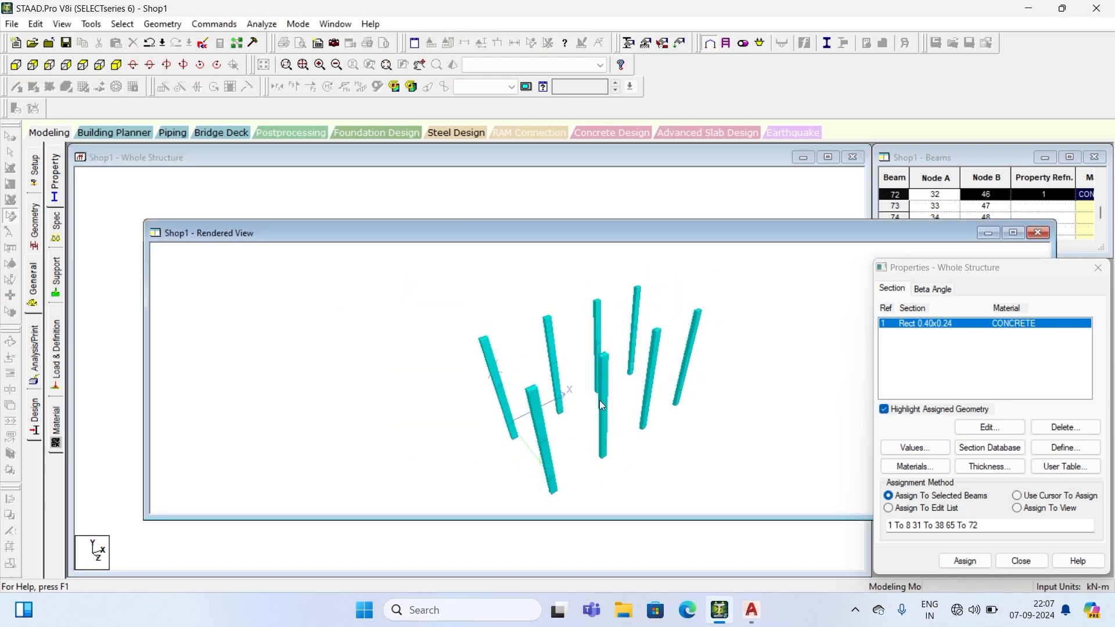
pyautogui.moveTo(599, 400); pyautogui.dragTo(558, 442)
pyautogui.hotkey('alt', 'Tab')
pyautogui.scroll(7, 497, 279)
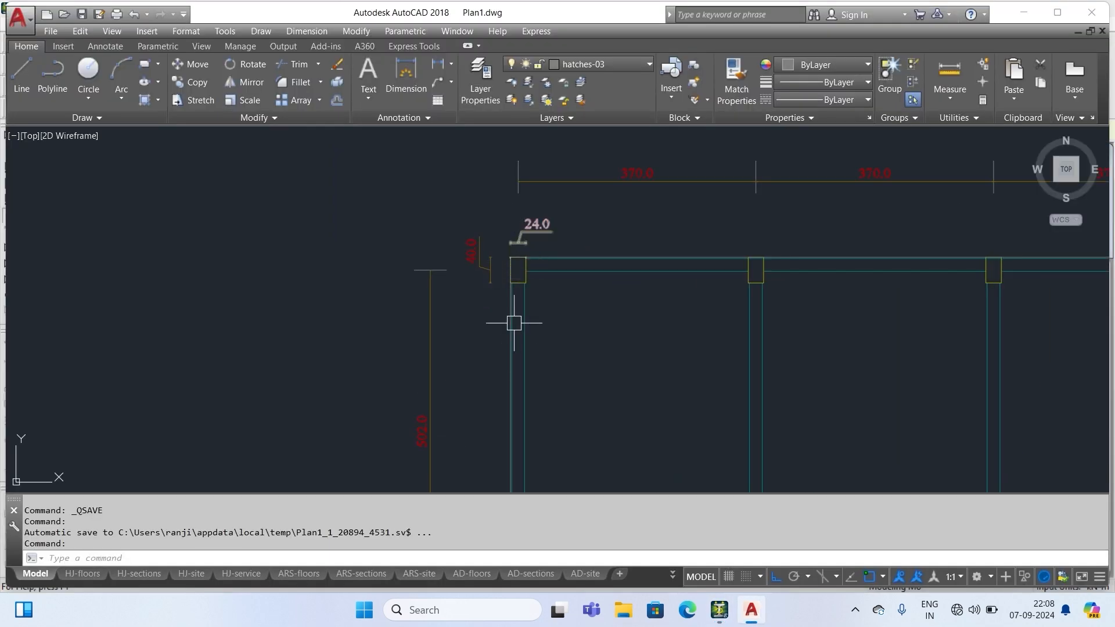
pyautogui.scroll(-2, 545, 223)
pyautogui.scroll(-4, 784, 286)
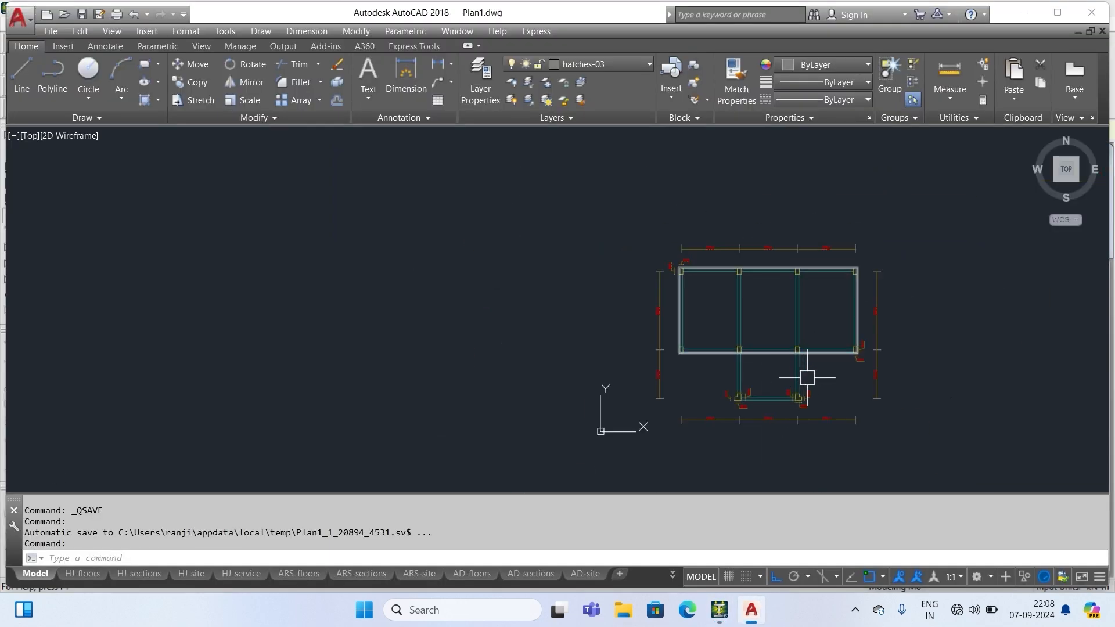
pyautogui.scroll(2, 843, 354)
pyautogui.click(721, 610)
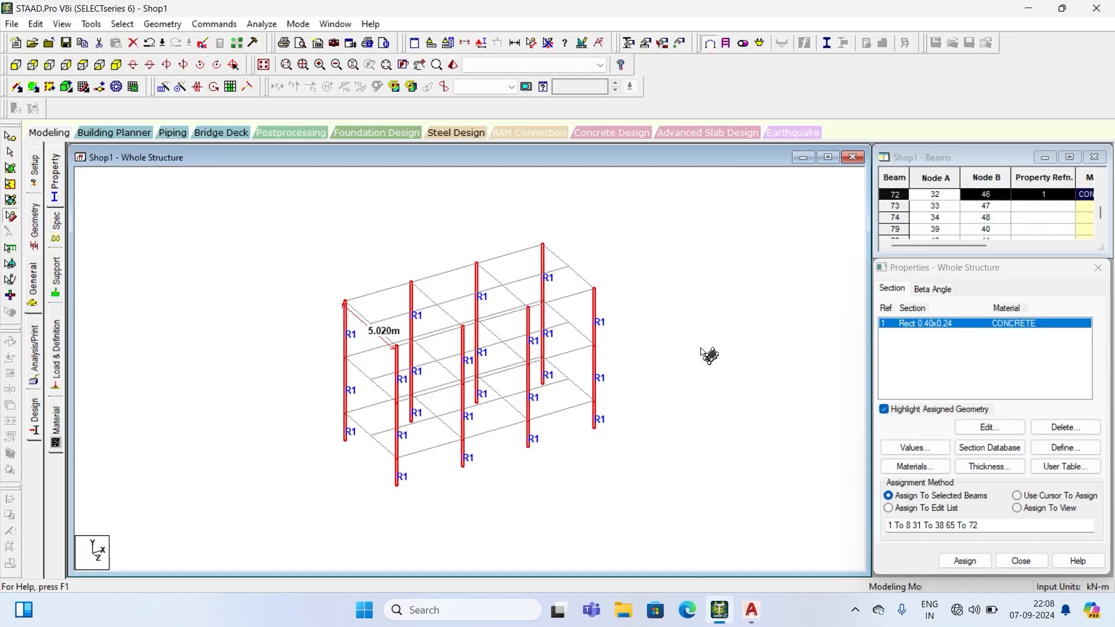
# - Create a beta angle of 90 degrees and assign it to all columns of the main block
pyautogui.click(12, 153)
pyautogui.click(762, 342)
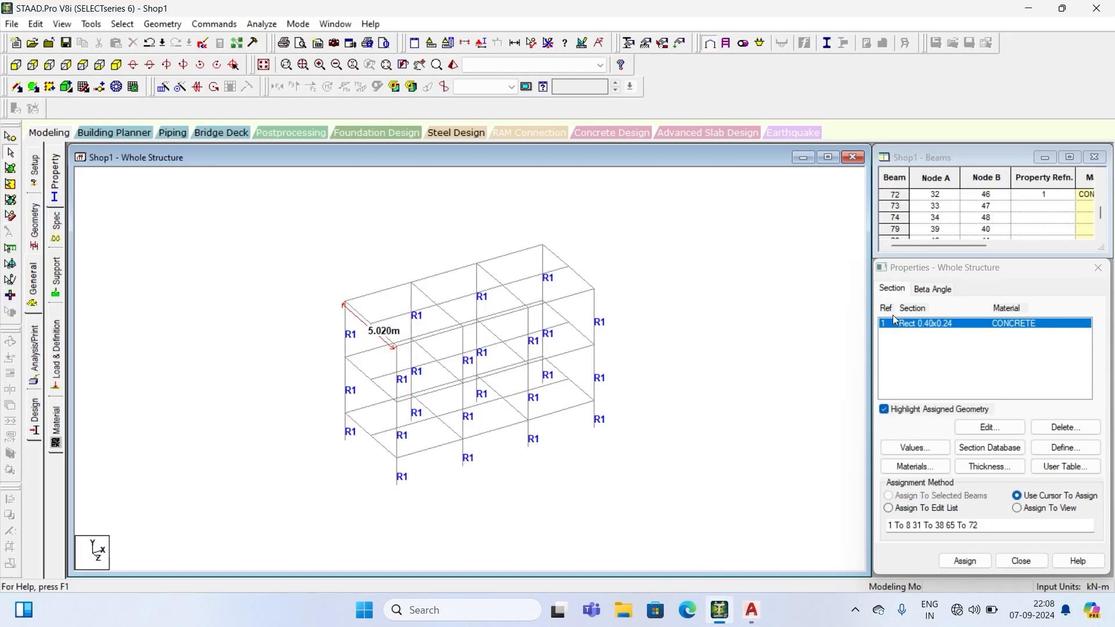
pyautogui.click(932, 289)
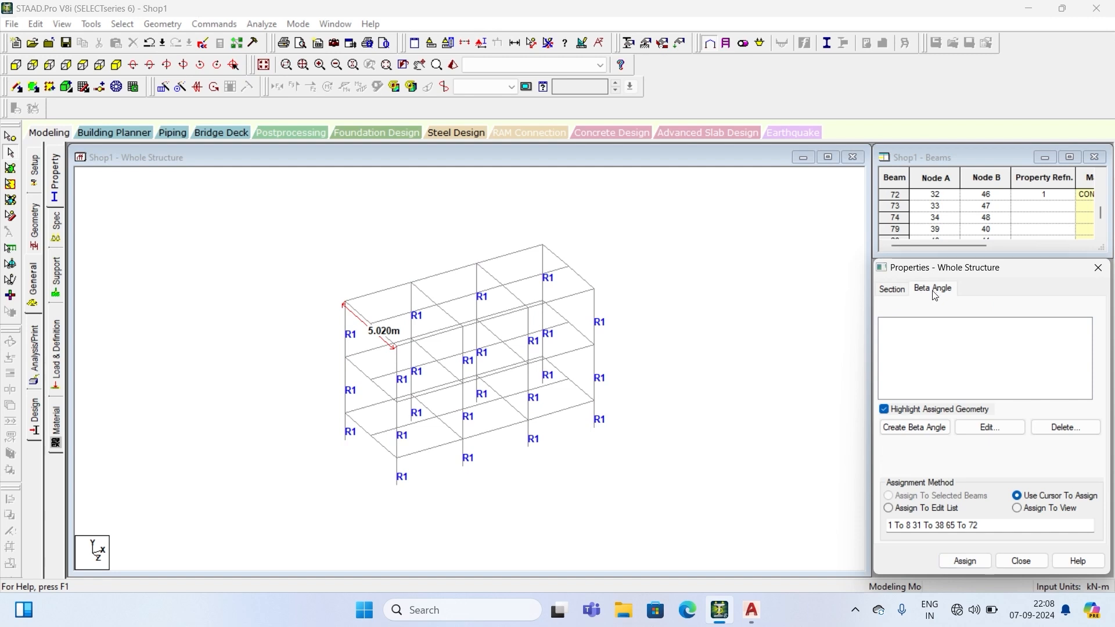
pyautogui.click(913, 429)
pyautogui.moveTo(1021, 371); pyautogui.dragTo(991, 373)
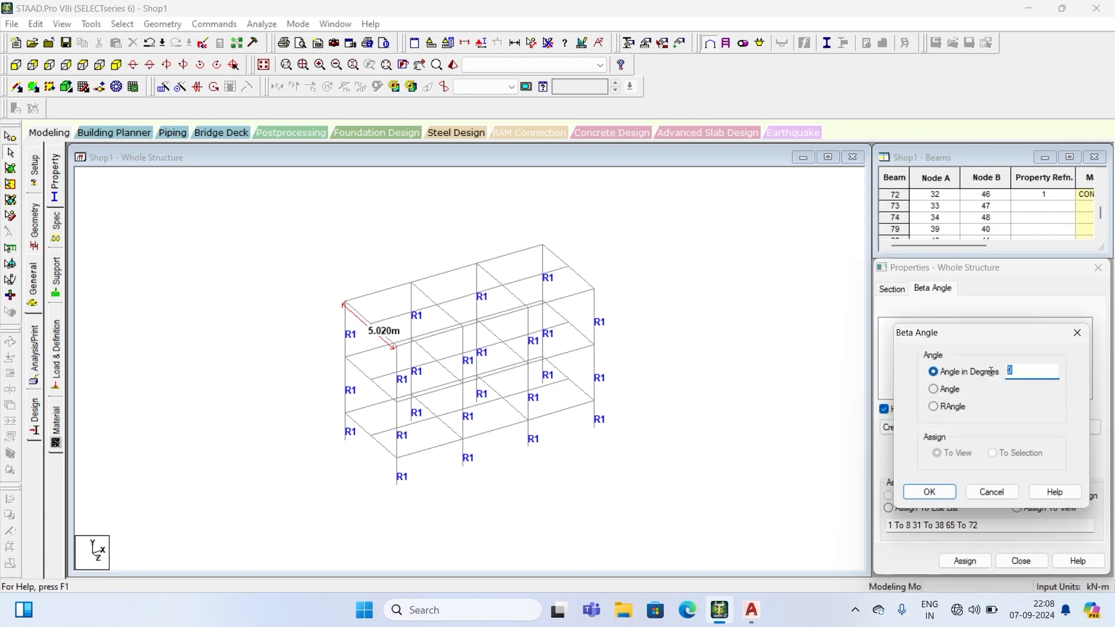
pyautogui.write('9')
pyautogui.click(946, 495)
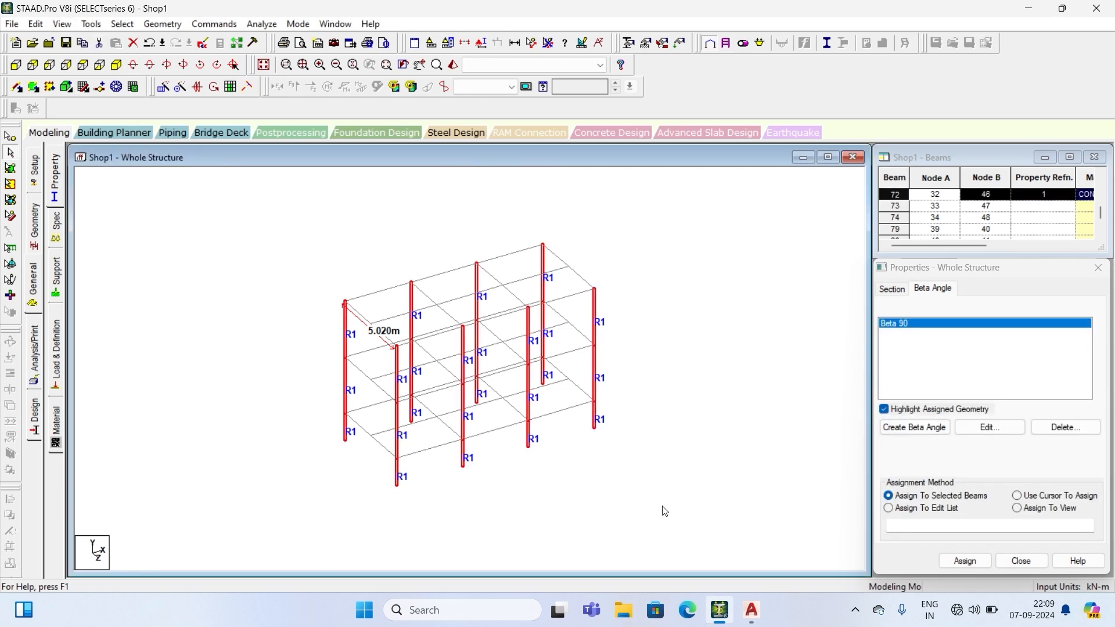
pyautogui.click(961, 564)
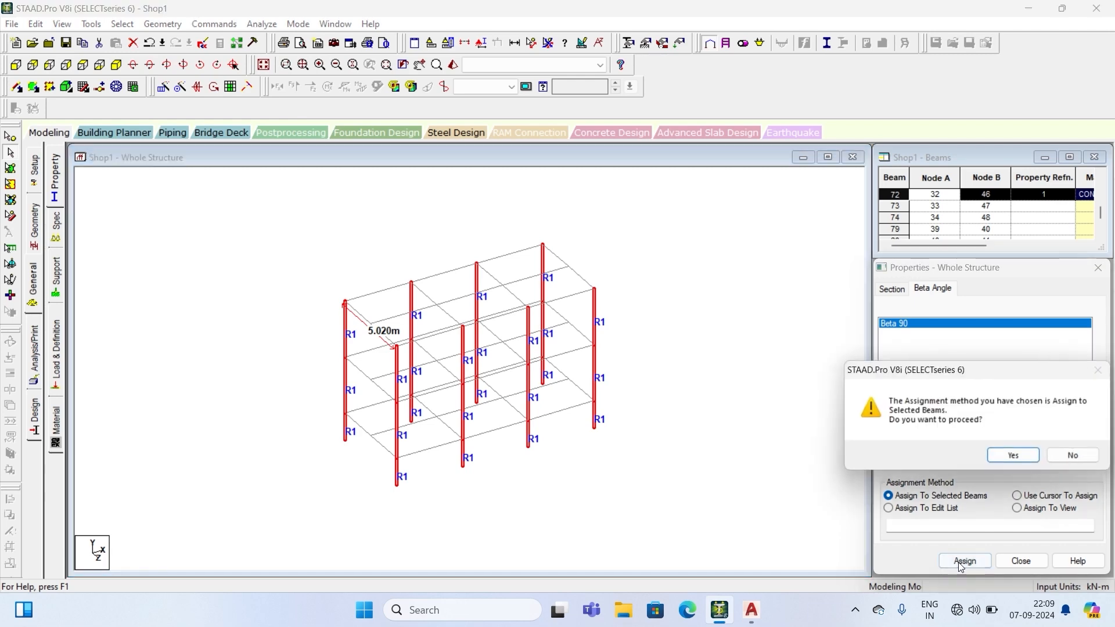
pyautogui.click(1002, 460)
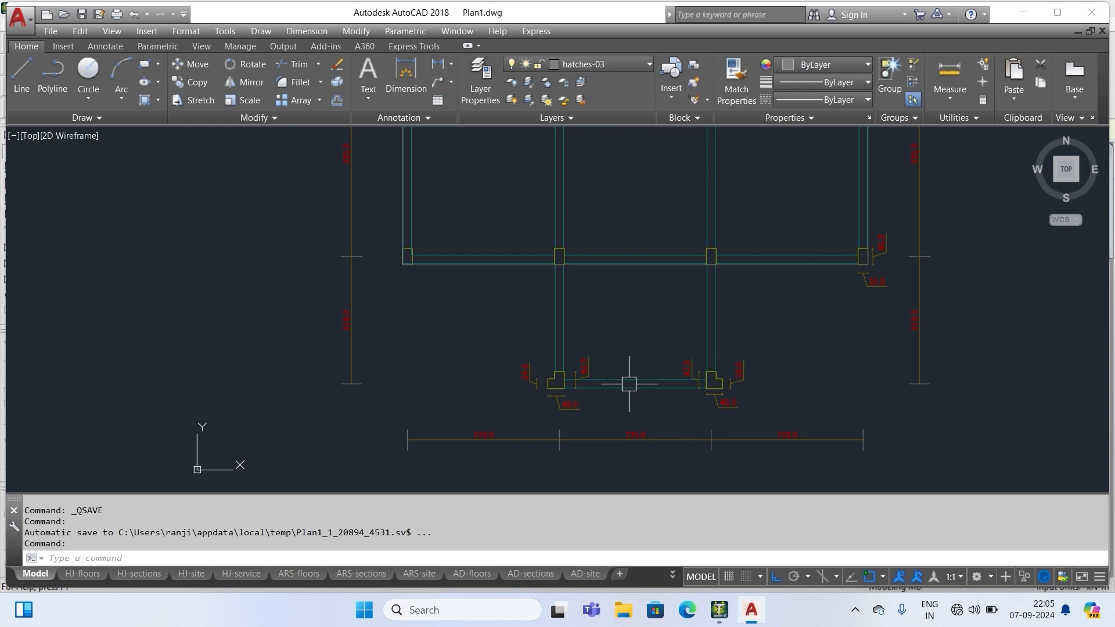
# - Check the L-shaped column dimensions of Plan1.dwg in AutoCAD, and create a new user-provided table in STAAD.Pro with section type ANGLE
pyautogui.scroll(4, 629, 384)
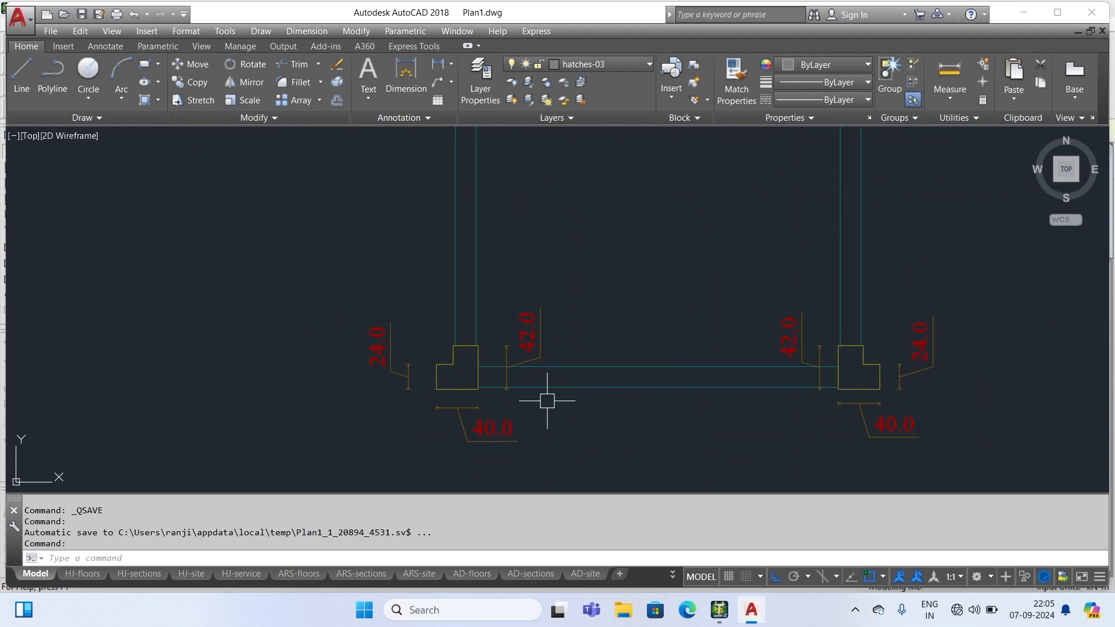
pyautogui.scroll(-3, 488, 385)
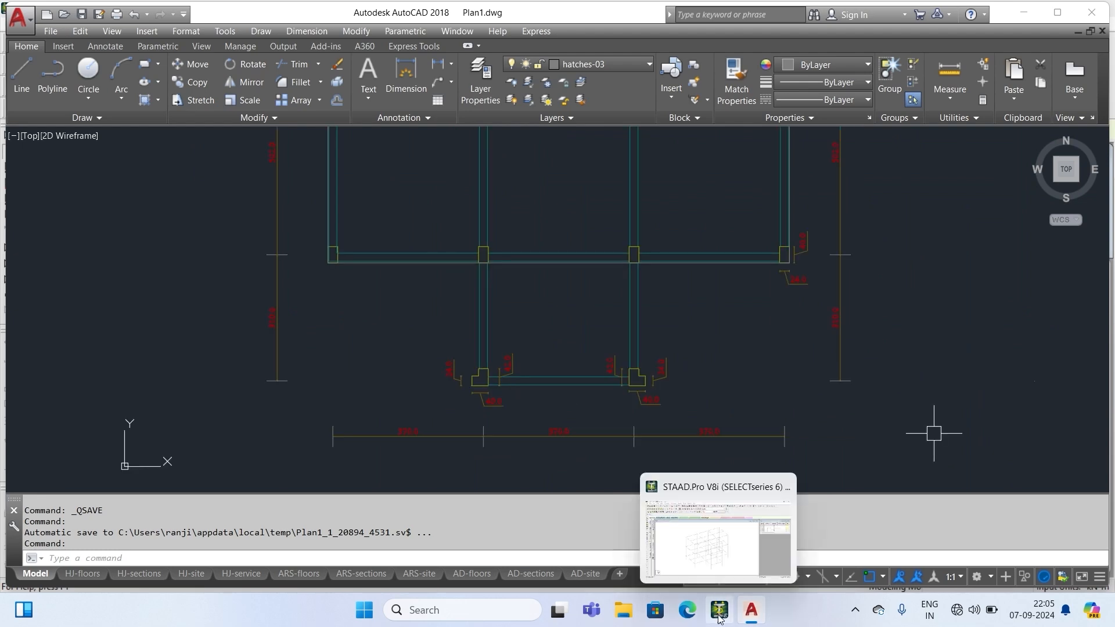
pyautogui.click(719, 616)
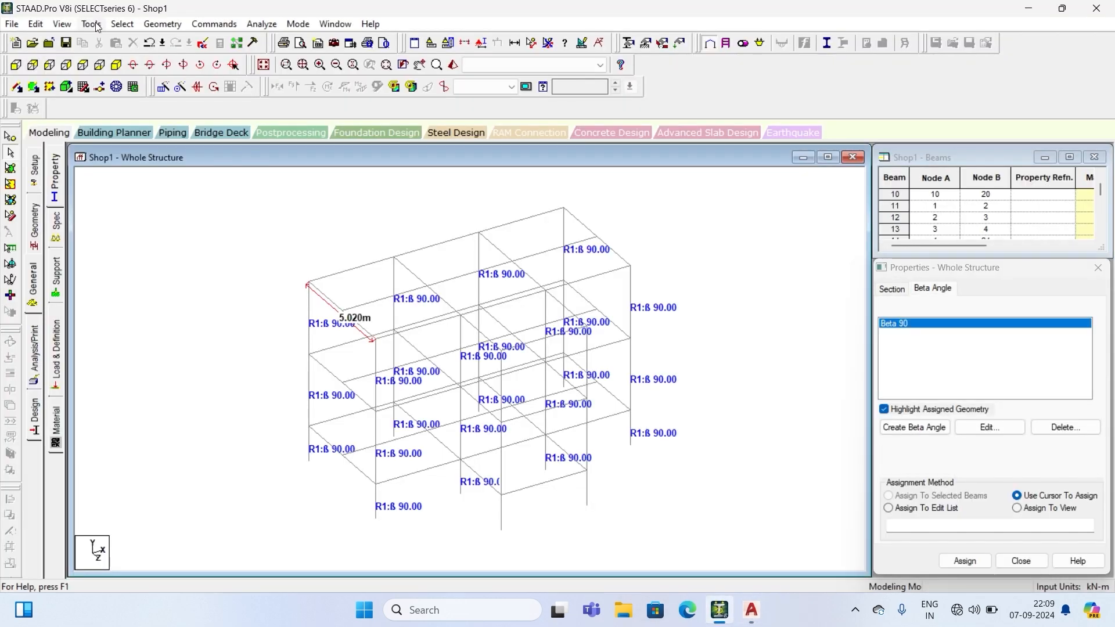
pyautogui.click(91, 23)
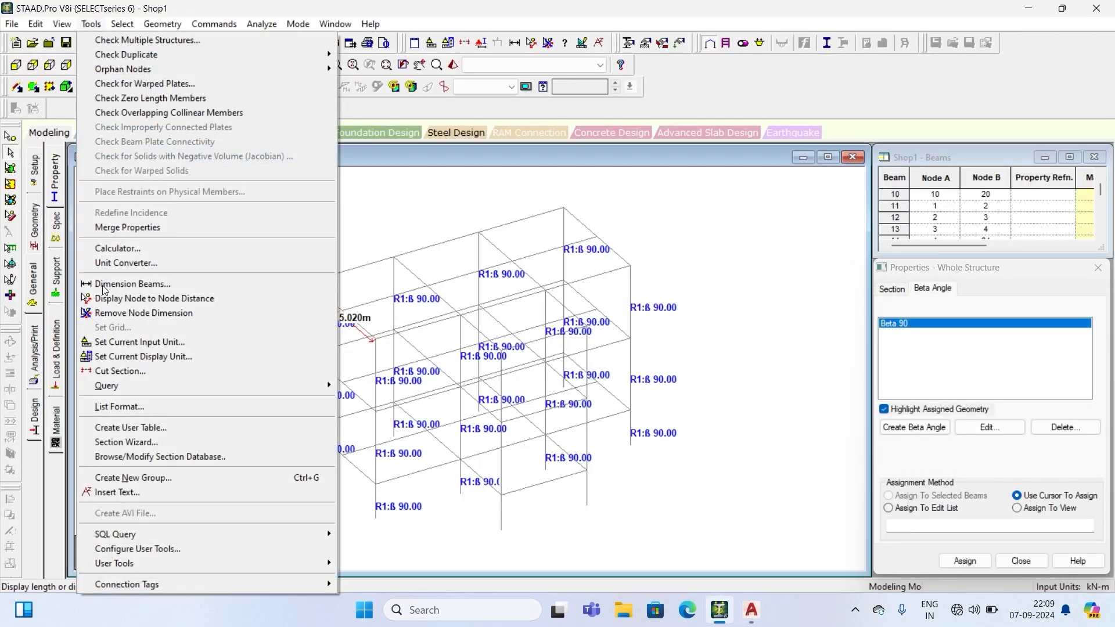
pyautogui.click(127, 428)
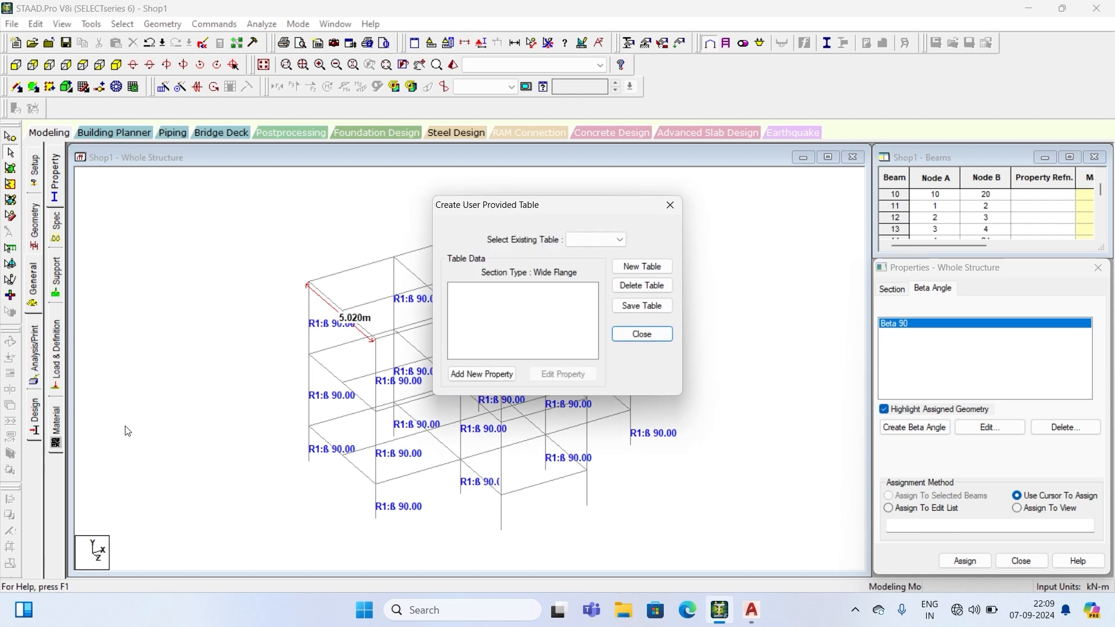
pyautogui.click(619, 239)
pyautogui.click(651, 238)
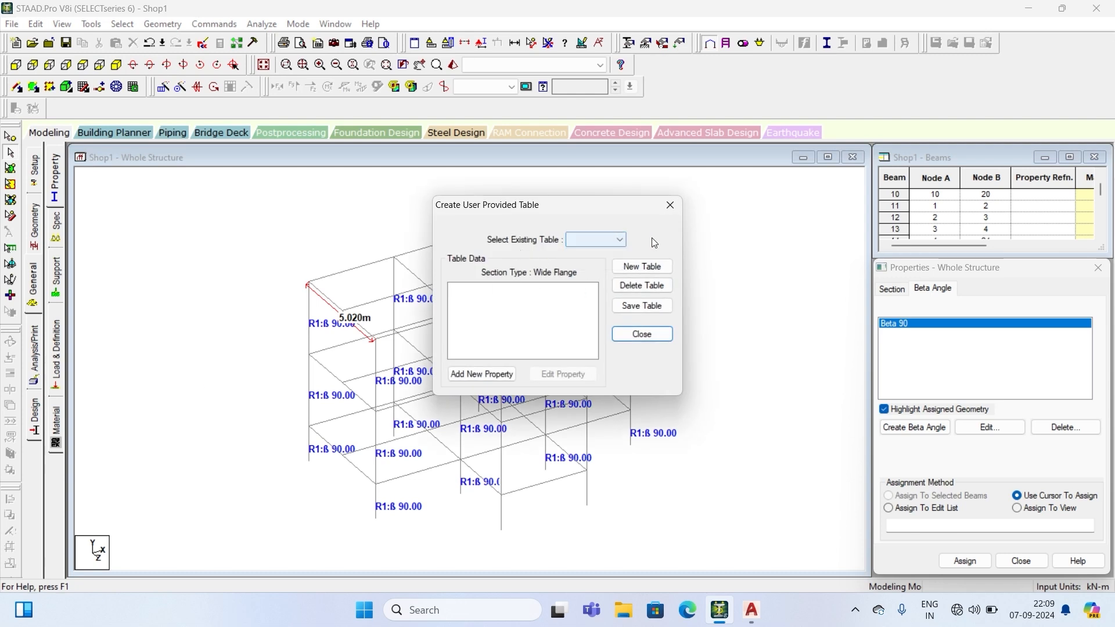
pyautogui.click(636, 274)
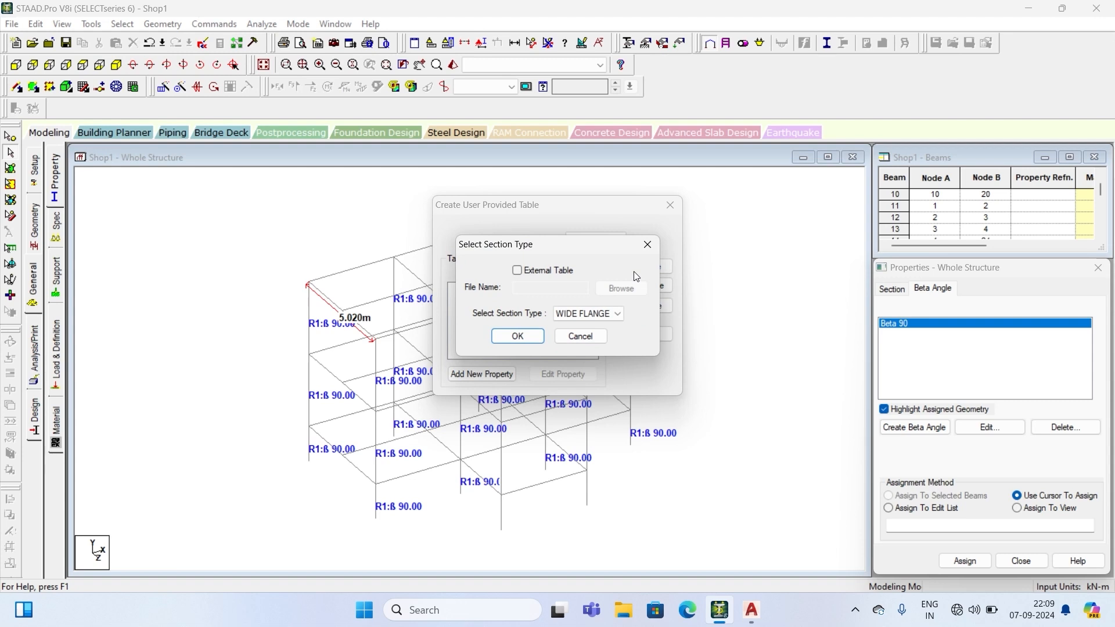
pyautogui.click(619, 315)
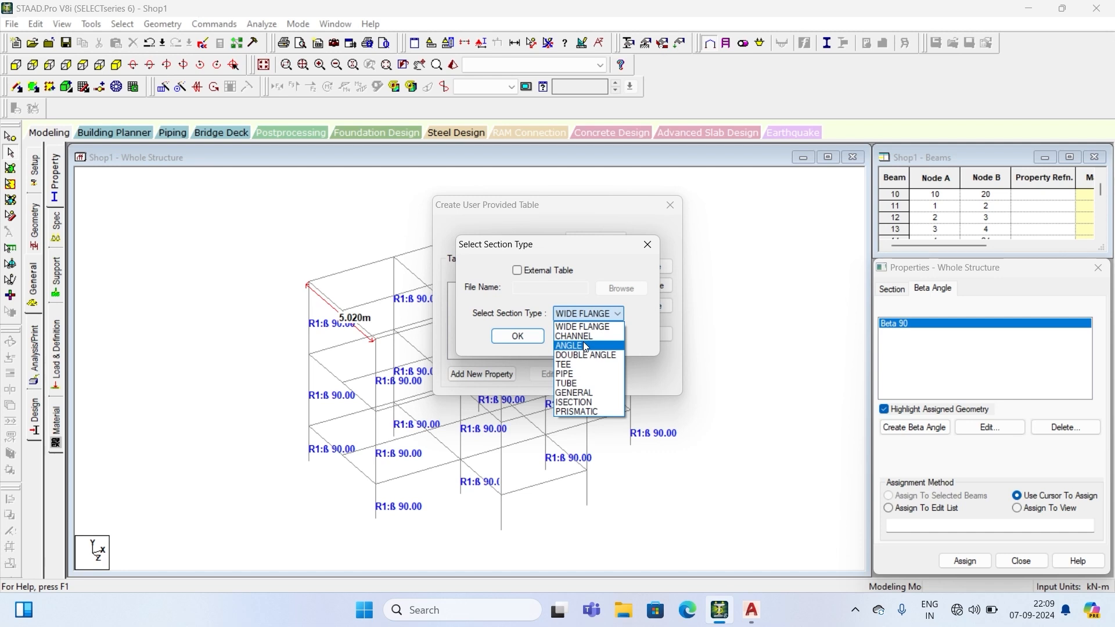
pyautogui.click(585, 347)
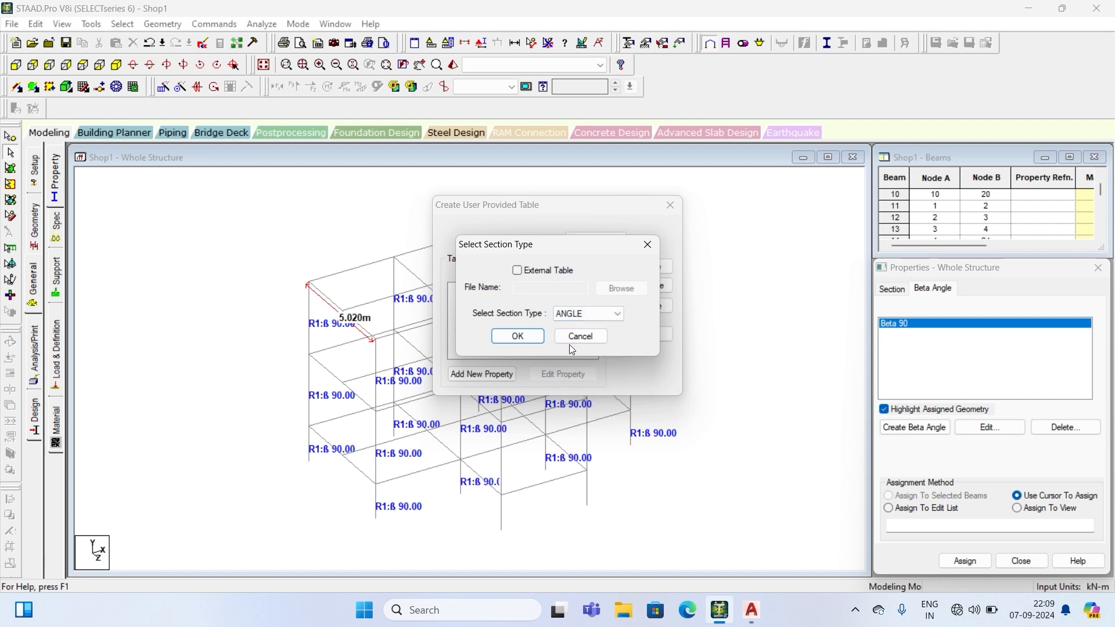
pyautogui.click(524, 338)
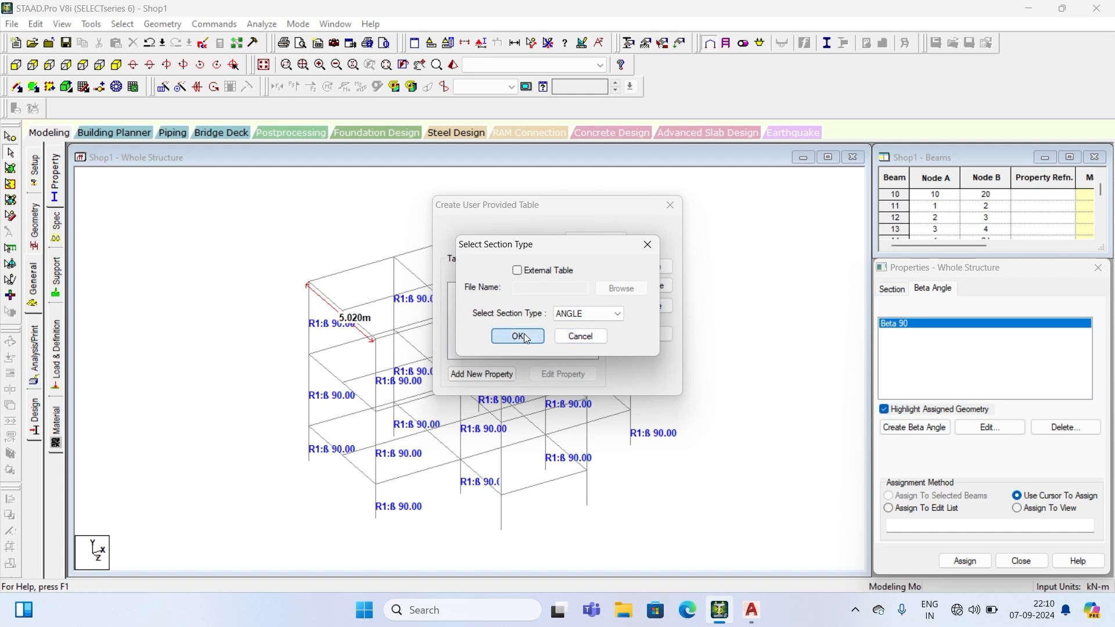
# - Add an angle section named CL40x42 to the user table, with D 0.4 m and WF 0.42 m
pyautogui.click(482, 374)
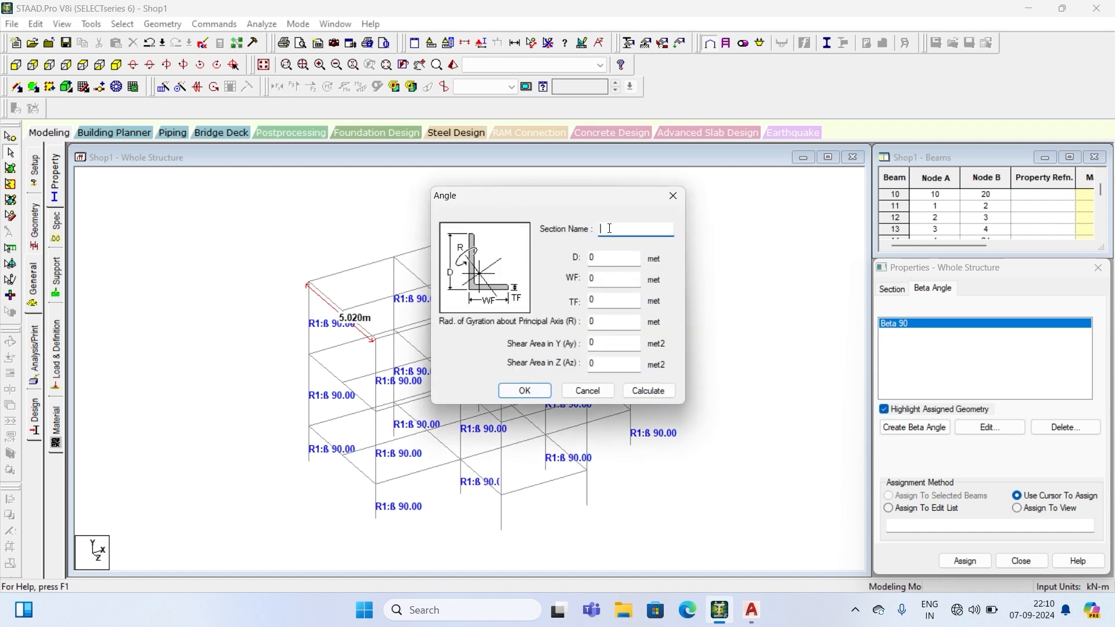
pyautogui.hotkey('alt', 'Tab')
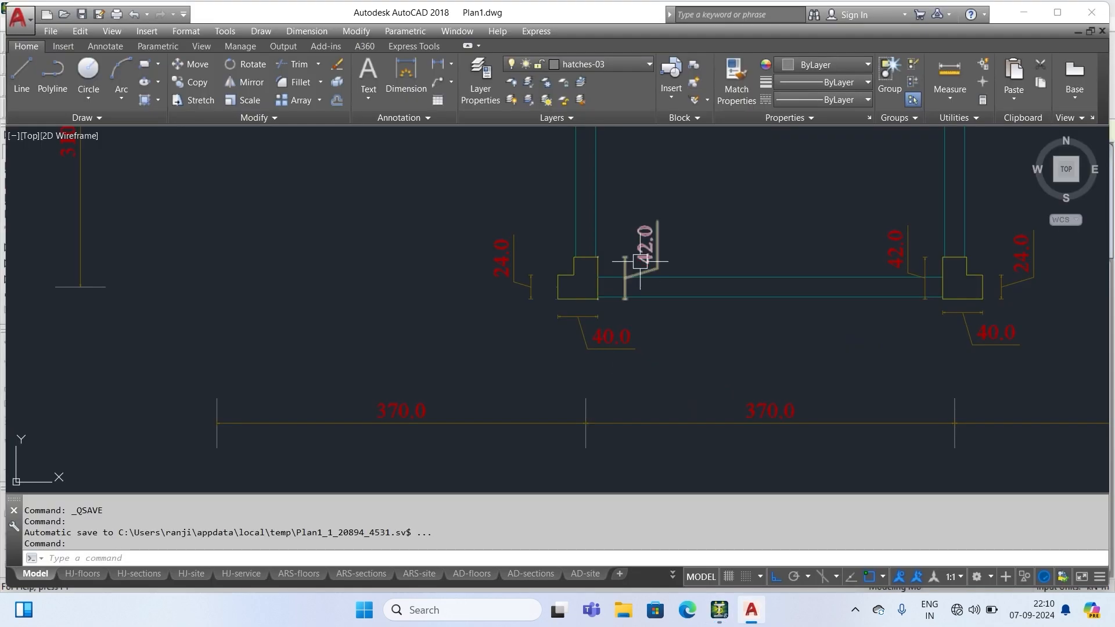
pyautogui.hotkey('alt', 'Tab')
pyautogui.write('40')
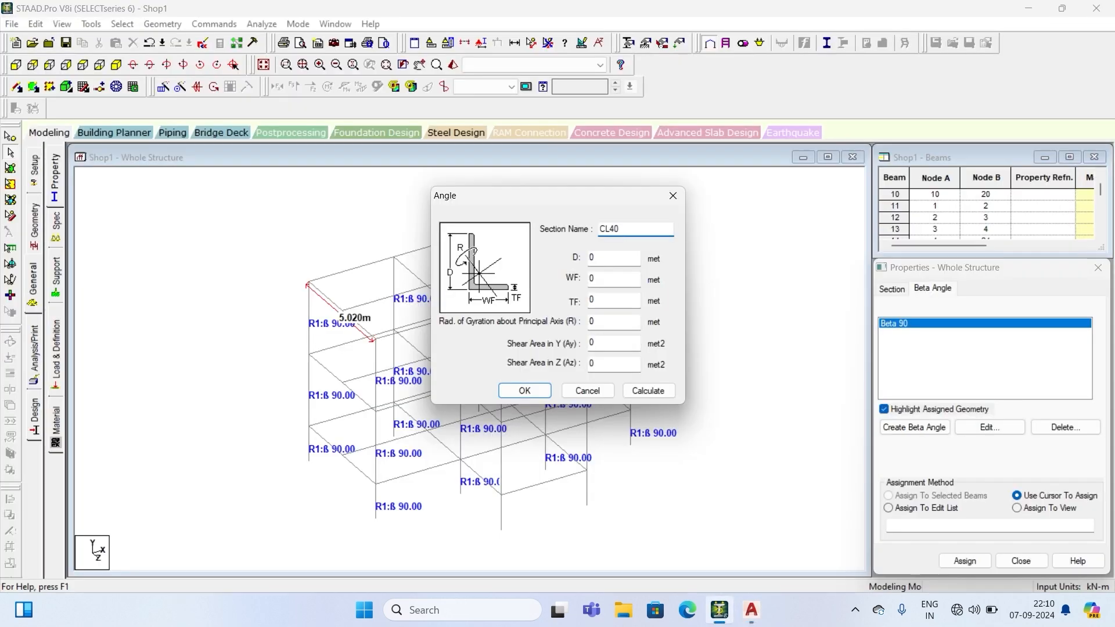
pyautogui.click(608, 260)
pyautogui.write('.4')
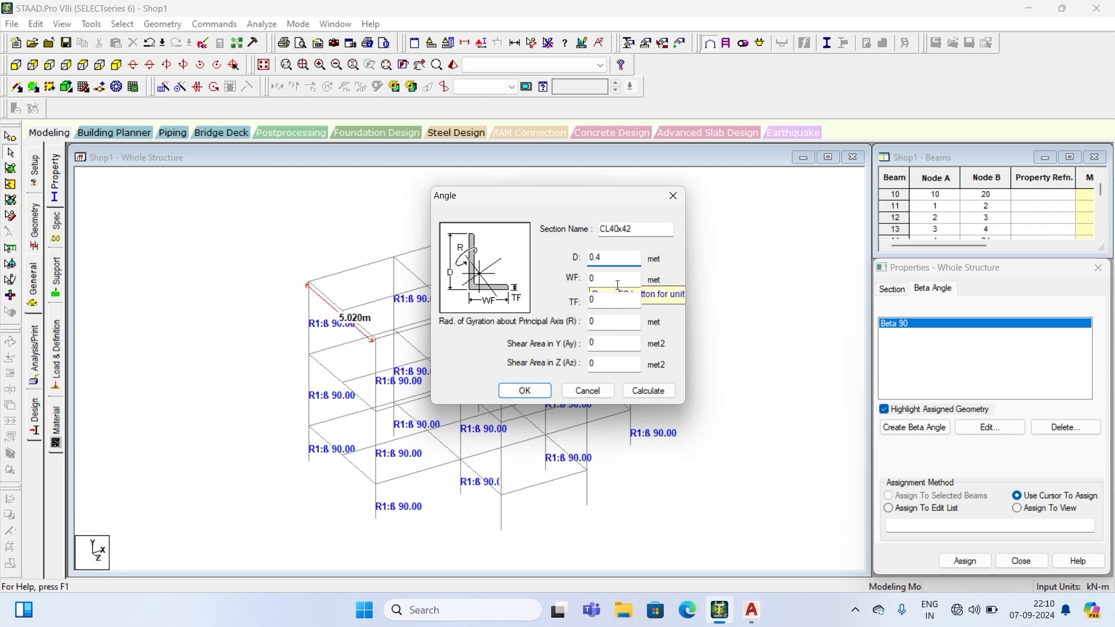
pyautogui.click(613, 279)
pyautogui.write('.42')
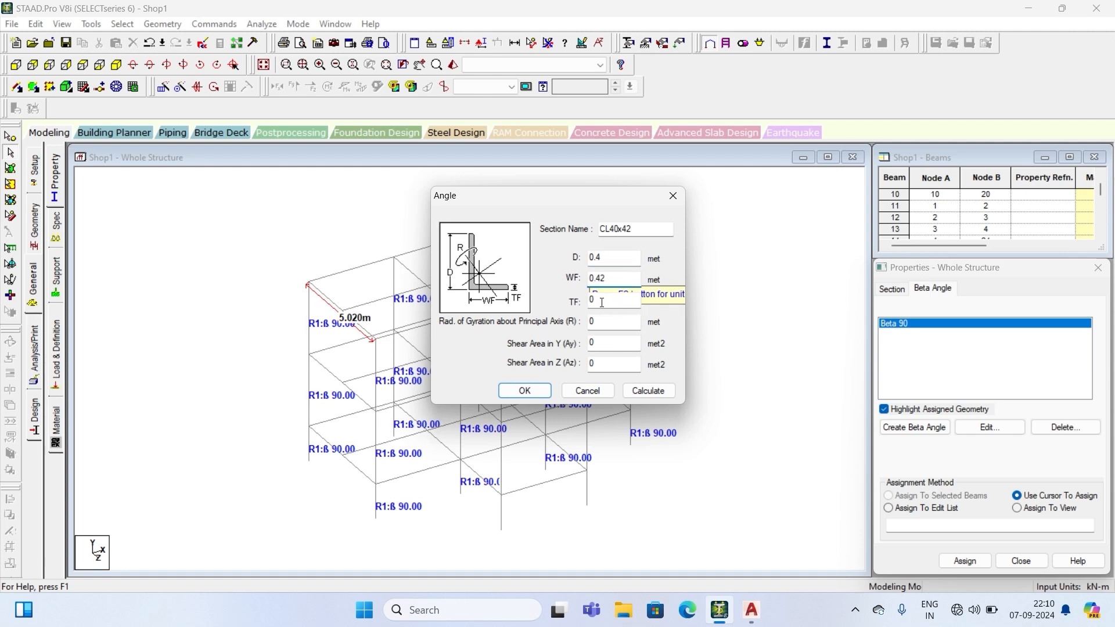
# - Set the angle's TF to 0.24 m, calculate its radius of gyration and shear areas, and finish the user table
pyautogui.click(601, 302)
pyautogui.hotkey('alt', 'Tab')
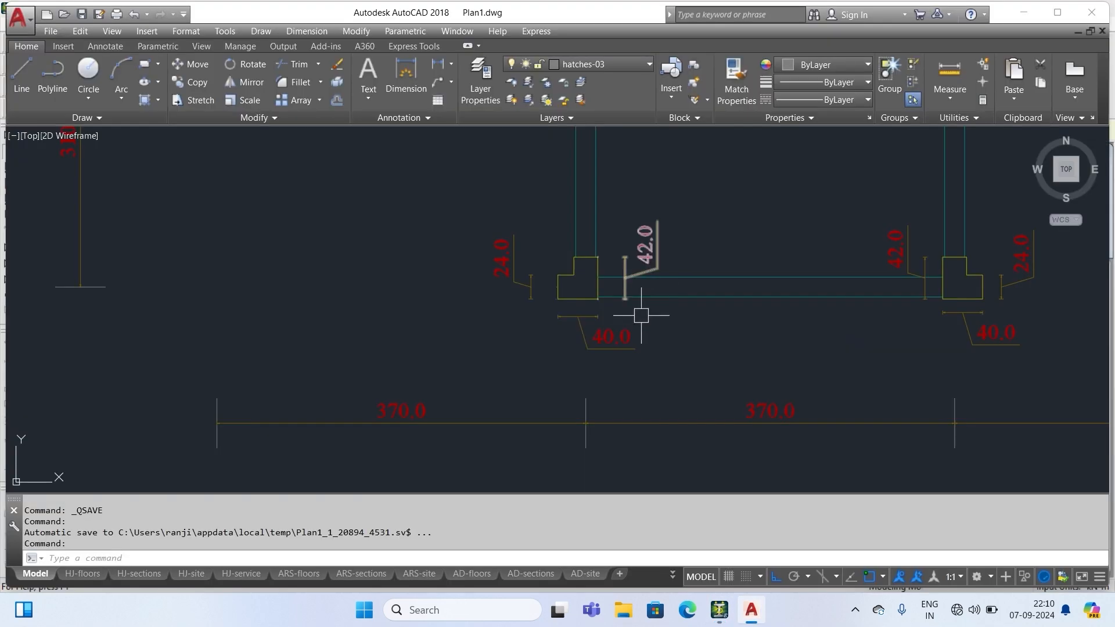
pyautogui.hotkey('alt', 'Tab')
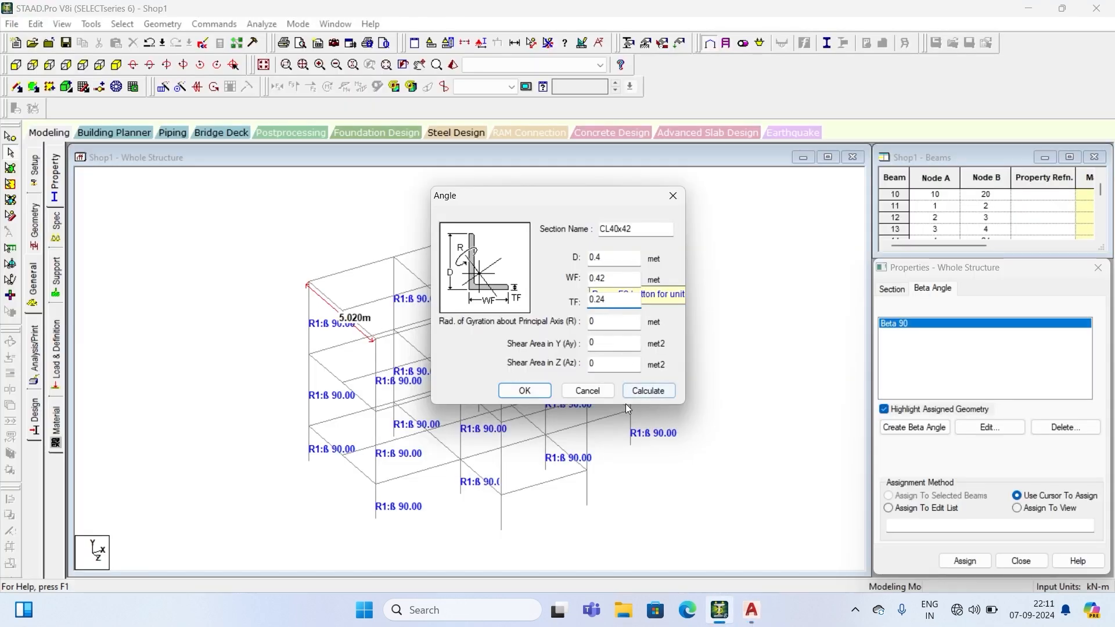
pyautogui.click(658, 393)
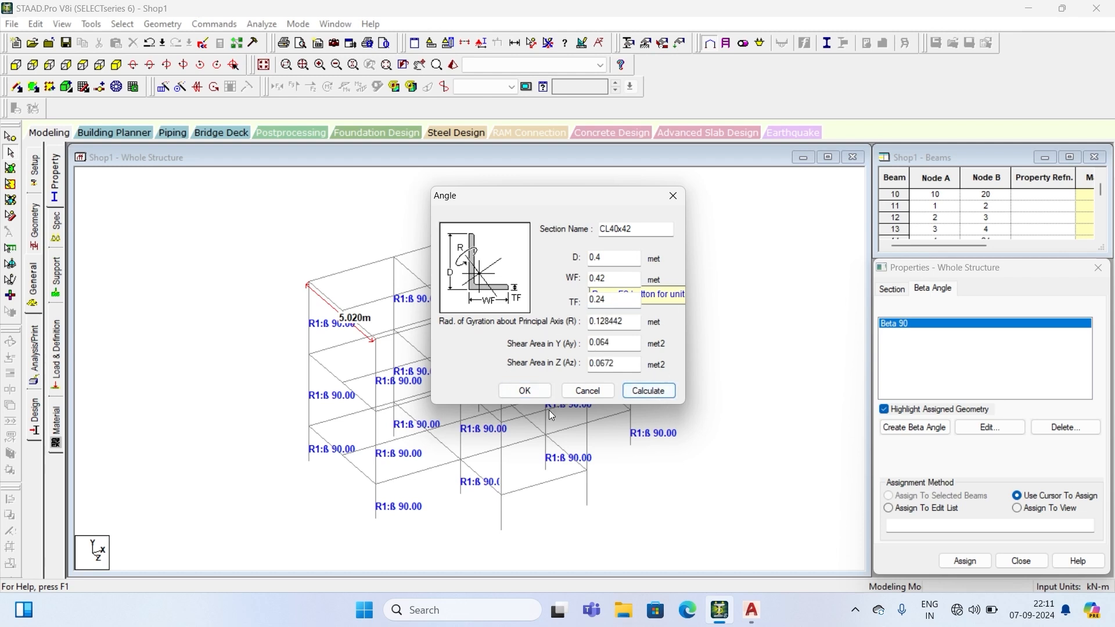
pyautogui.click(525, 391)
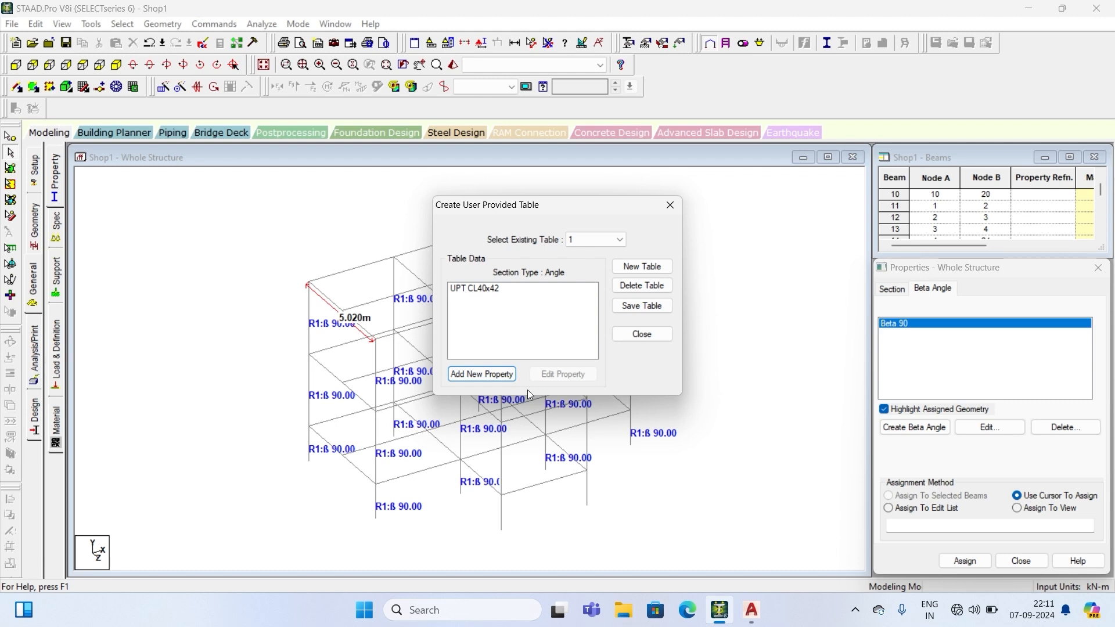
pyautogui.click(485, 294)
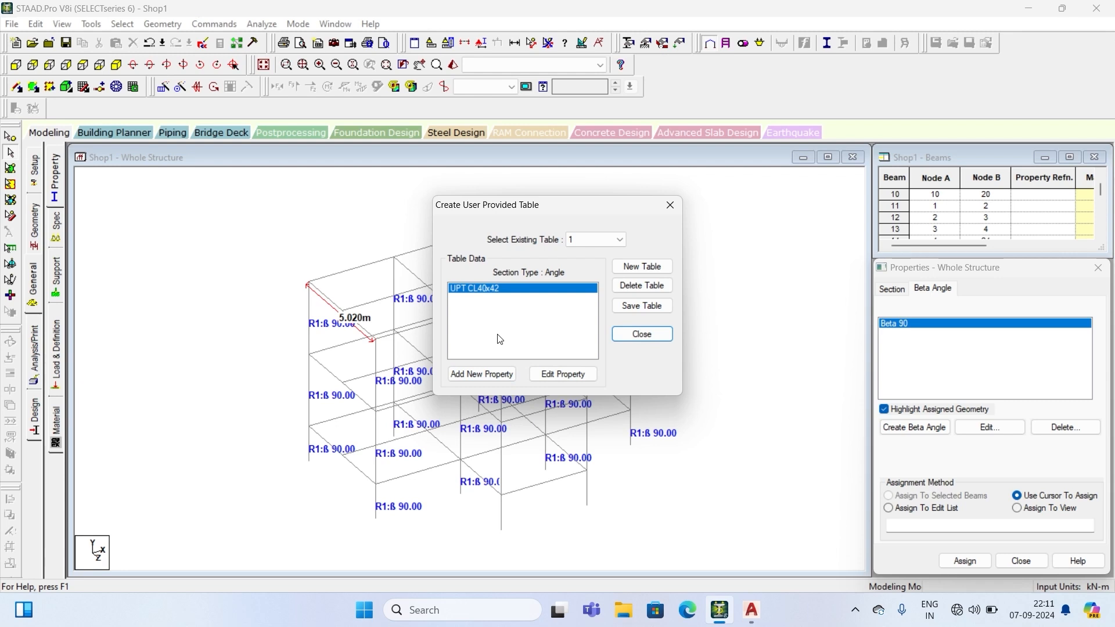
pyautogui.click(654, 335)
# - Add the user table section CL40x42 to the section properties with CONCRETE as its material
pyautogui.click(892, 288)
pyautogui.click(1050, 467)
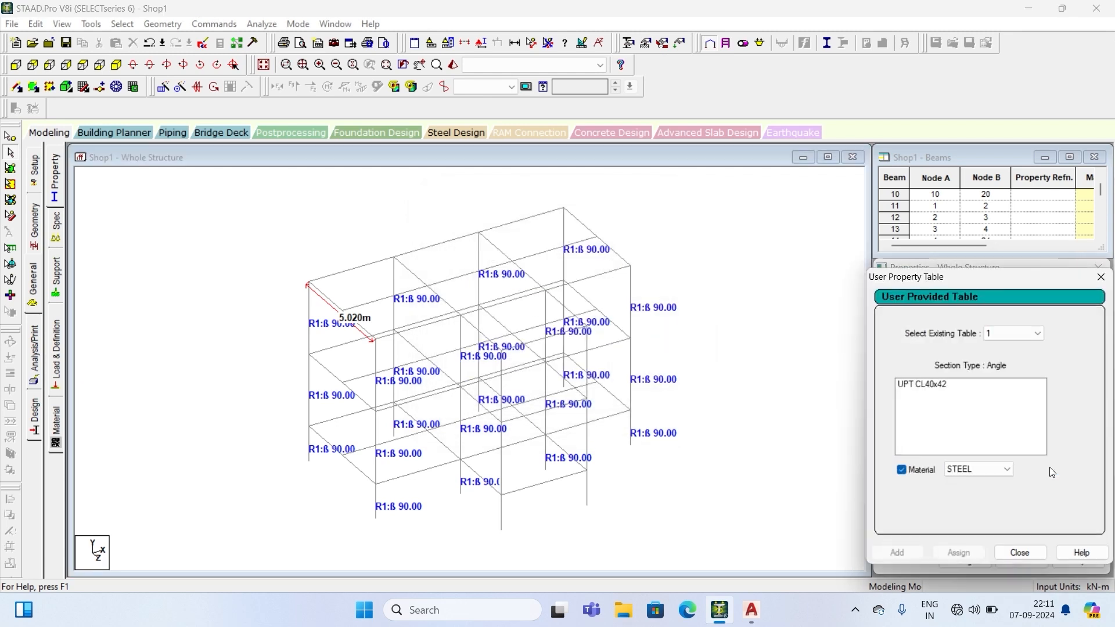
pyautogui.click(915, 385)
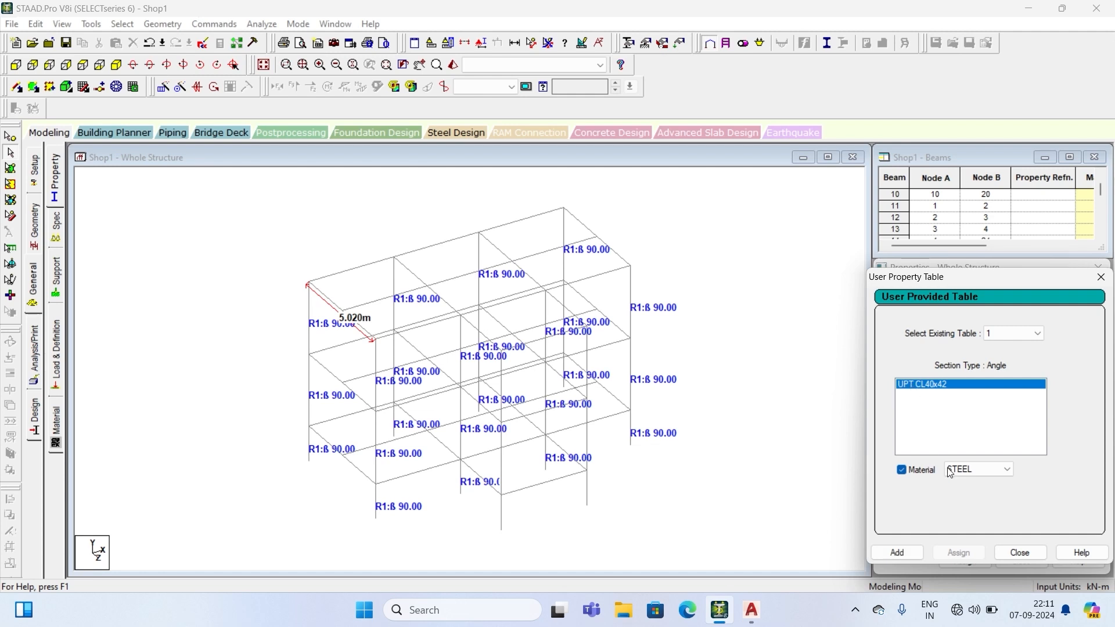
pyautogui.click(1008, 471)
pyautogui.click(967, 509)
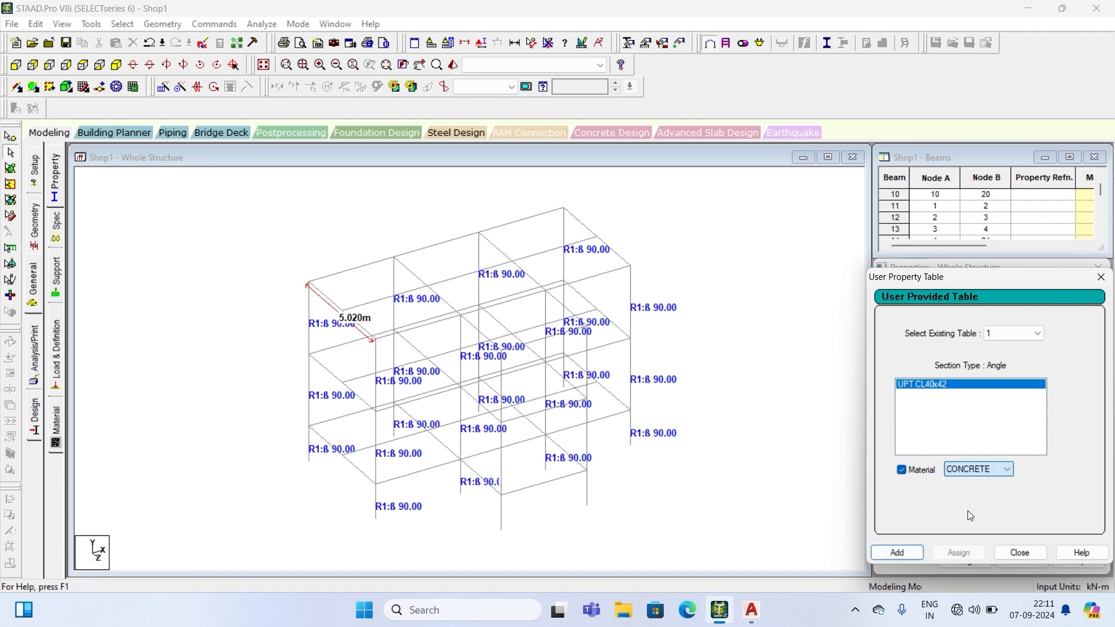
pyautogui.click(911, 556)
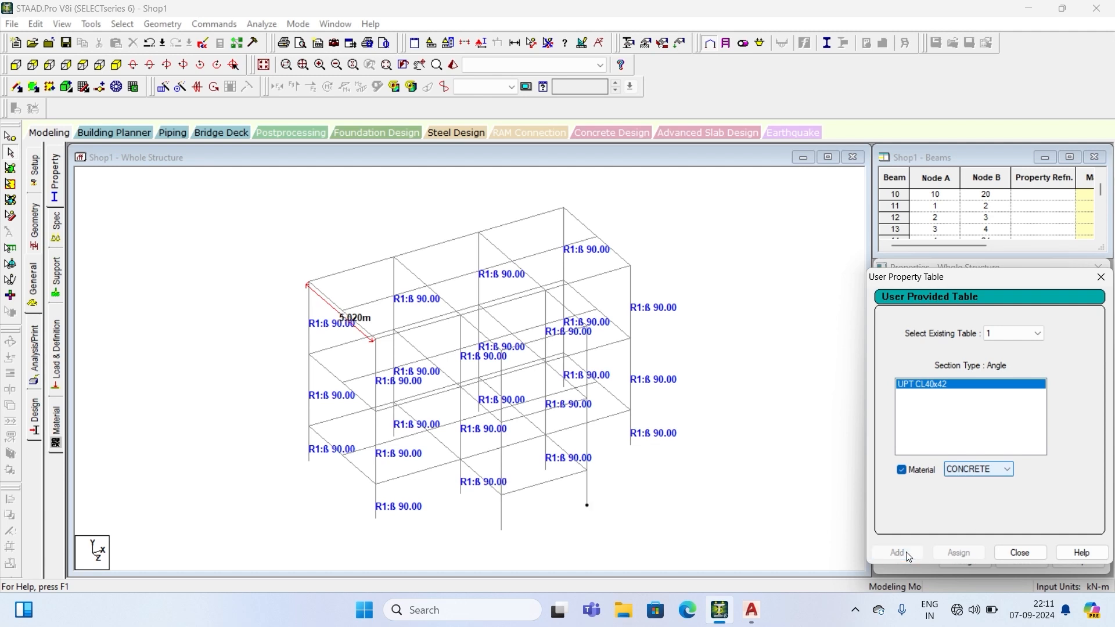
pyautogui.click(1020, 553)
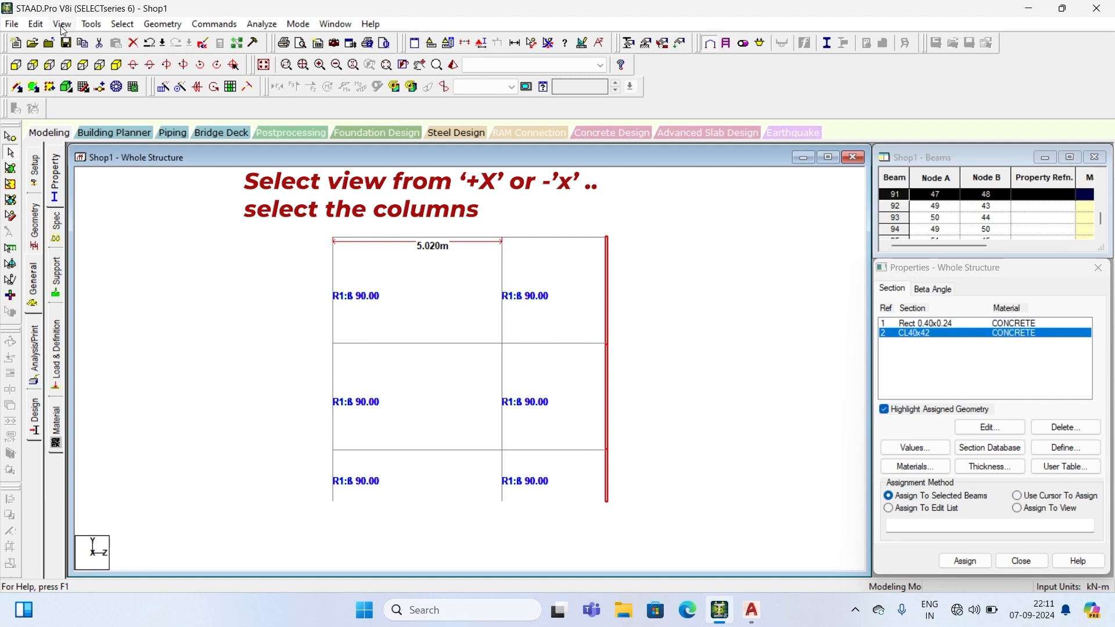
# - Show only the selected end frame in an isometric view and clear the selection
pyautogui.click(62, 24)
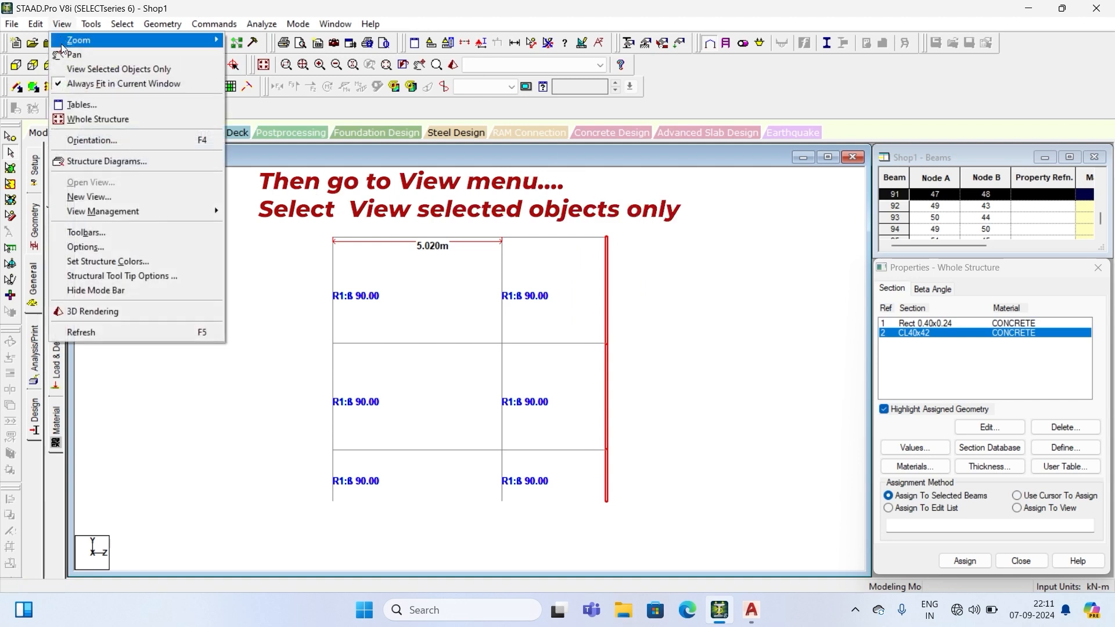
pyautogui.click(85, 69)
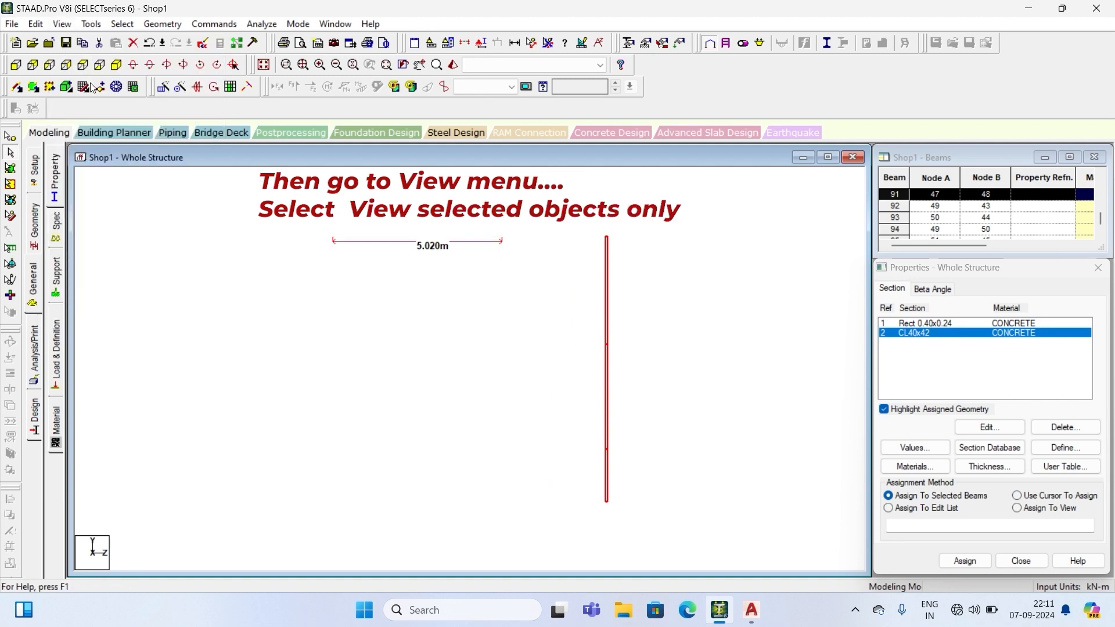
pyautogui.click(116, 65)
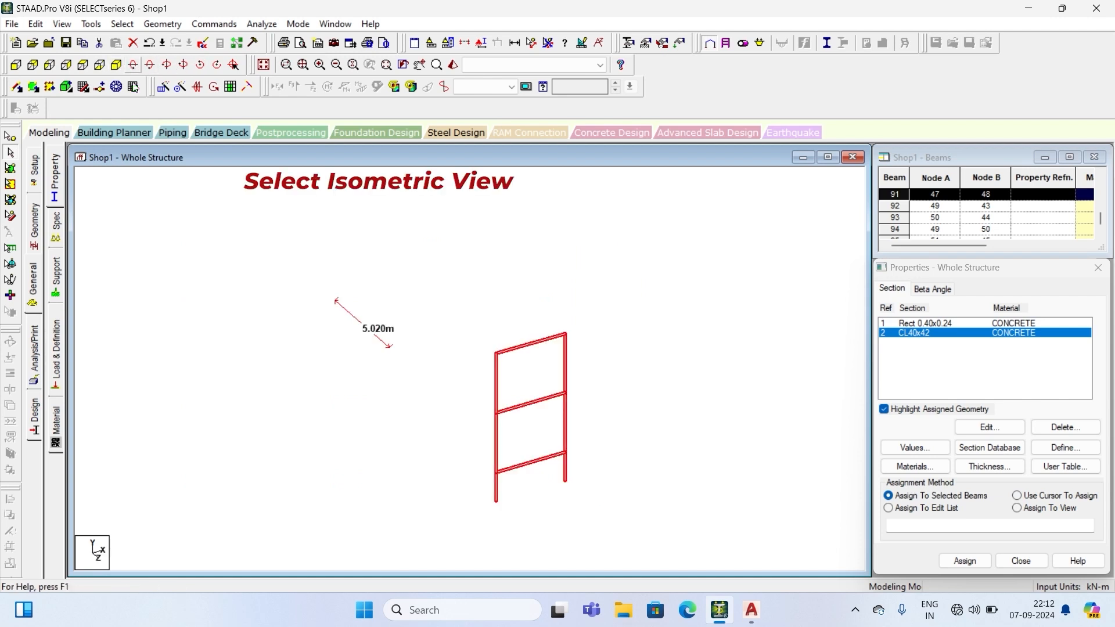
pyautogui.click(610, 299)
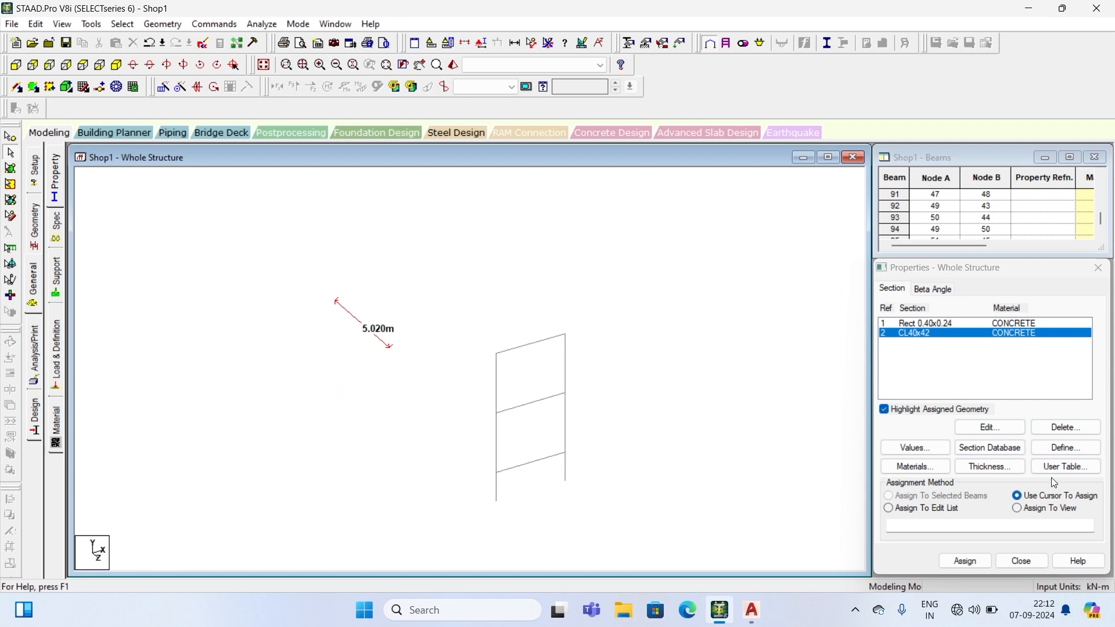
# - Assign the CL40x42 section to all six column members of the isolated end frame
pyautogui.click(982, 561)
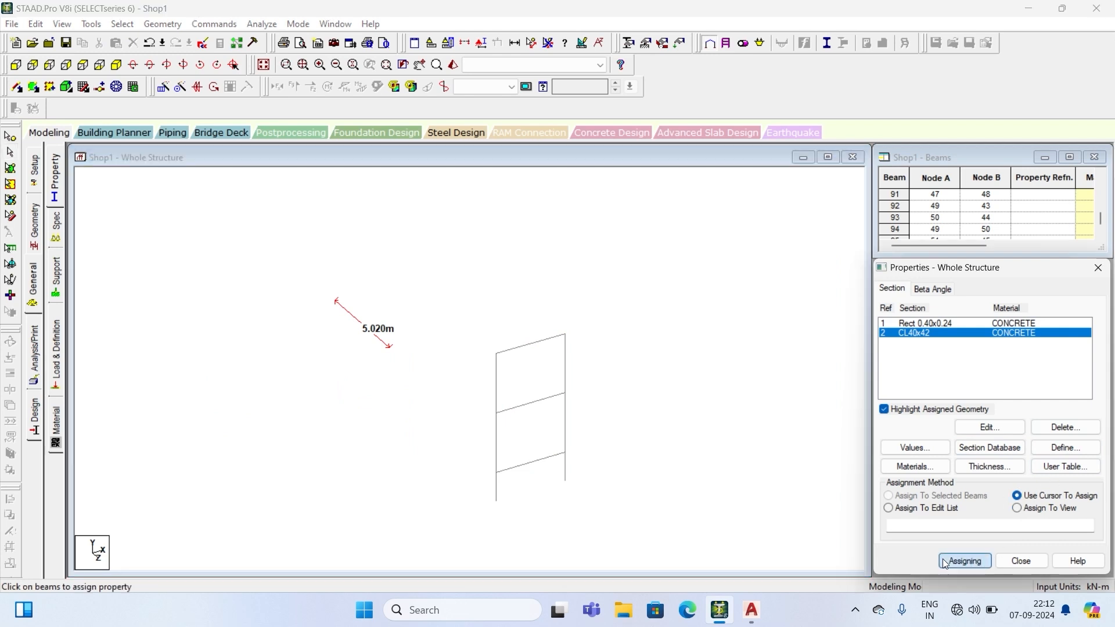
pyautogui.click(499, 389)
pyautogui.click(499, 436)
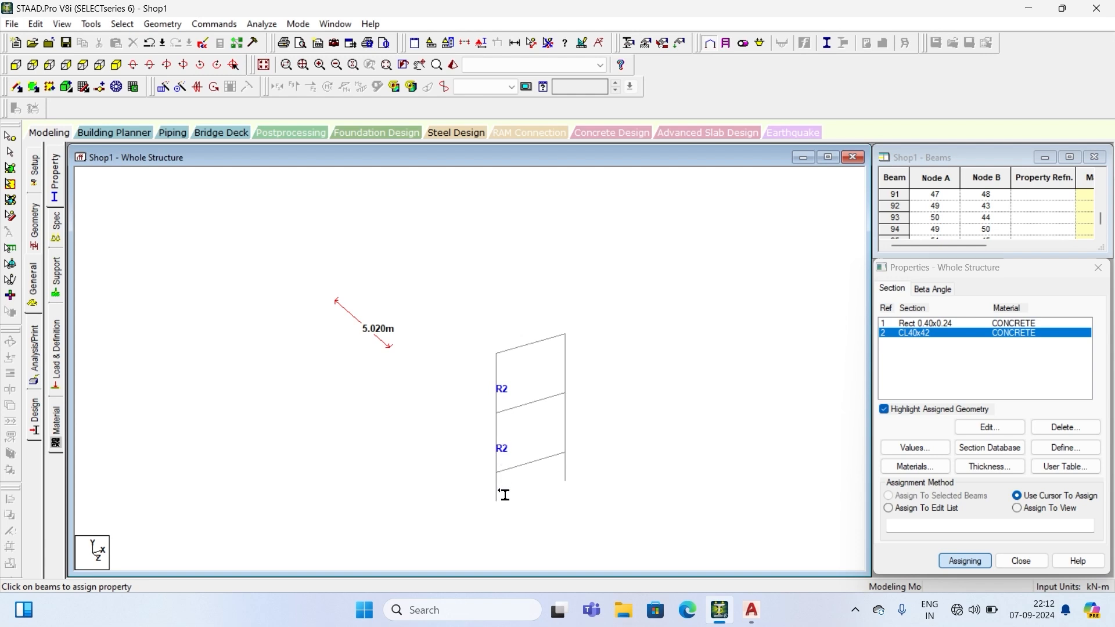
pyautogui.click(503, 494)
pyautogui.click(566, 355)
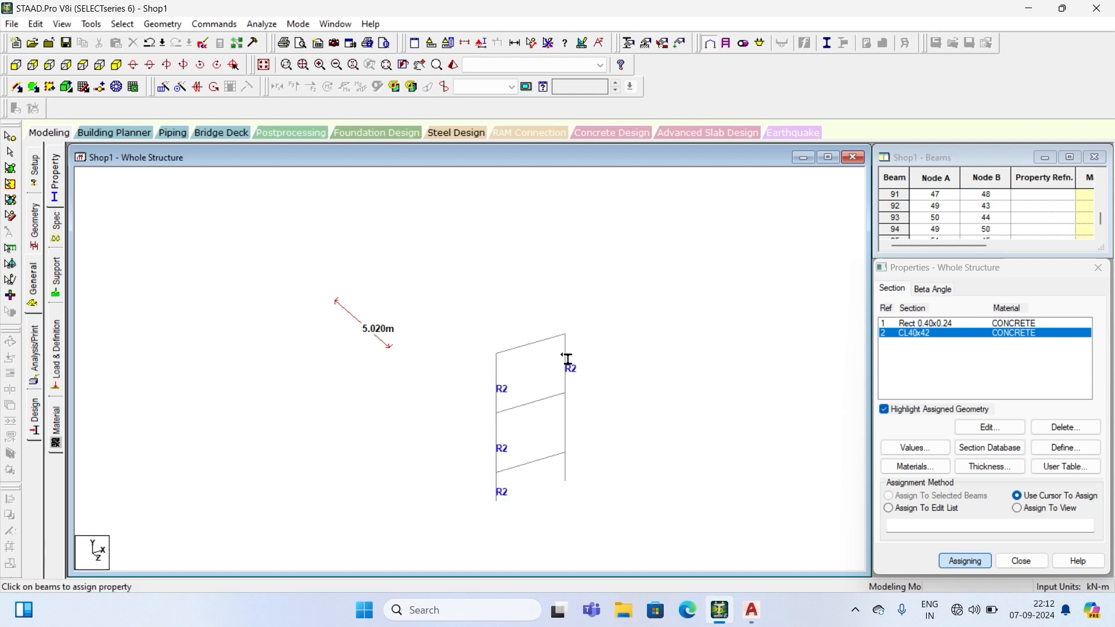
pyautogui.click(569, 419)
pyautogui.click(568, 473)
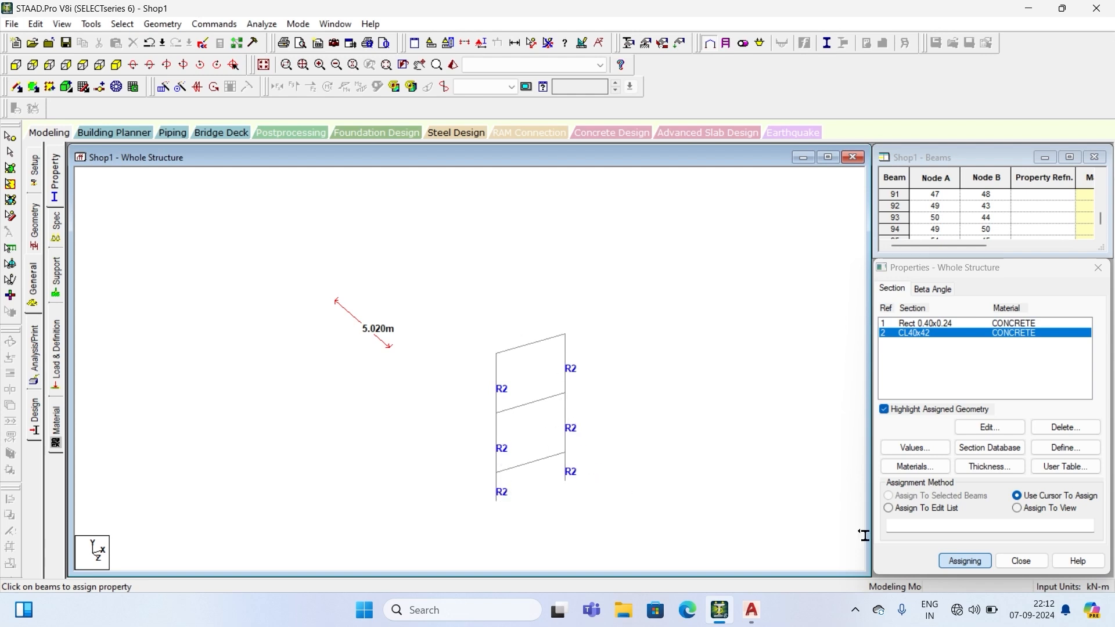
pyautogui.click(964, 561)
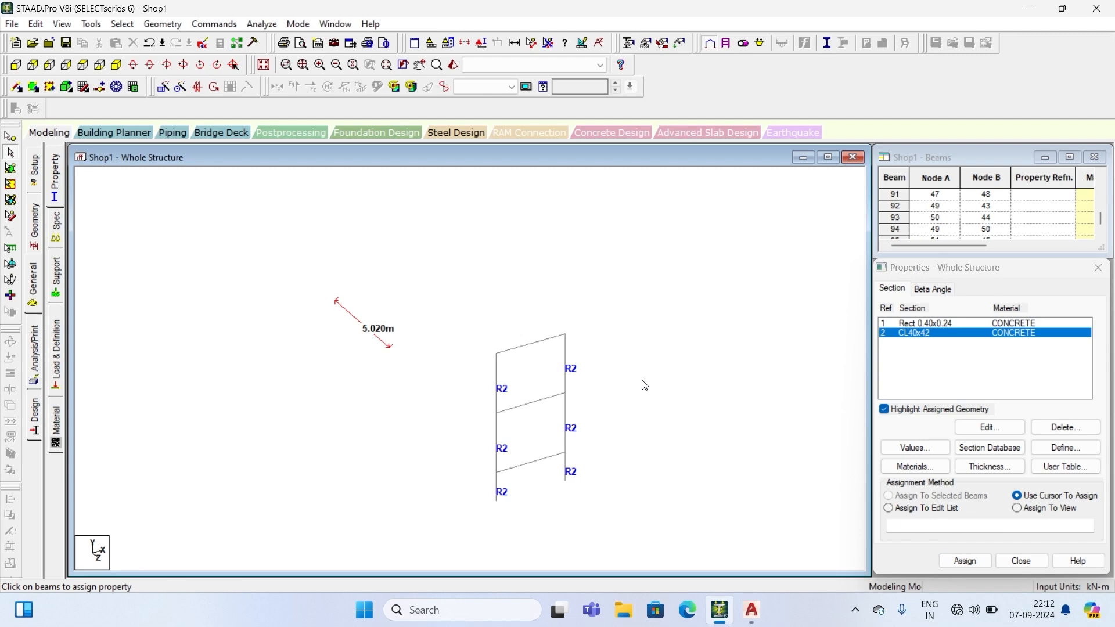
# - Examine the orientation of the L-shaped columns on each storey in the 3D rendering
pyautogui.moveTo(523, 418); pyautogui.dragTo(636, 381)
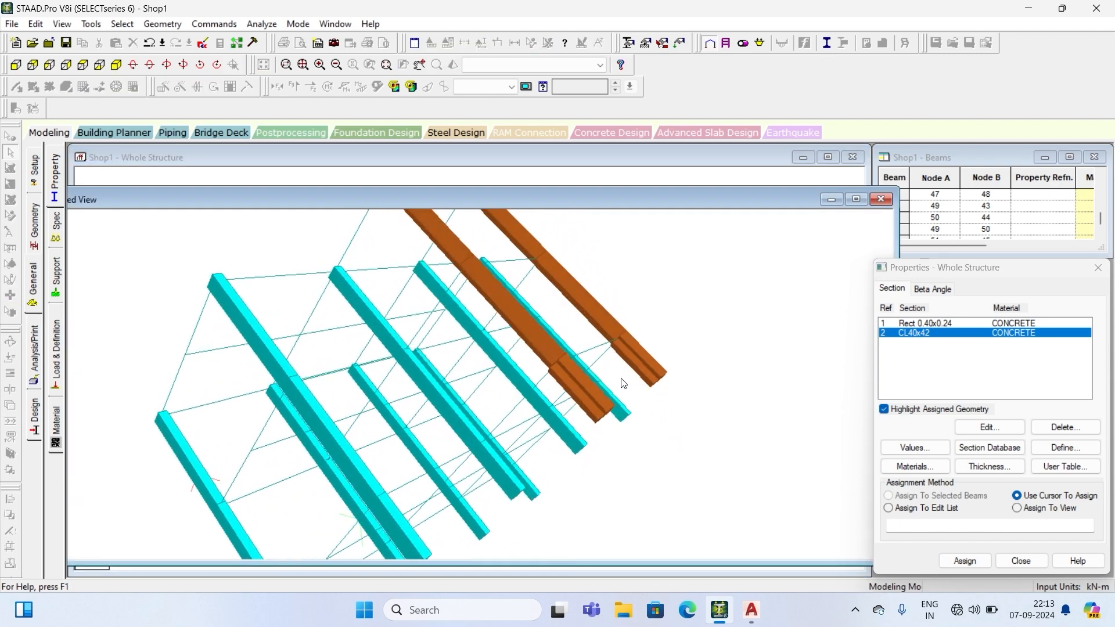
pyautogui.scroll(3, 594, 377)
pyautogui.scroll(3, 598, 396)
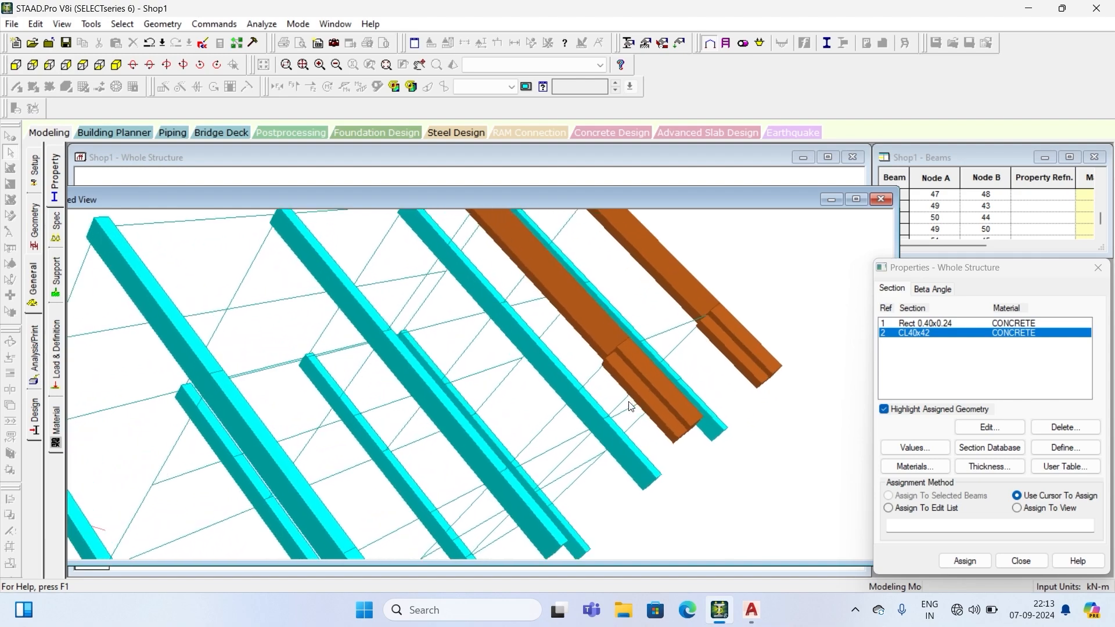
pyautogui.scroll(-3, 673, 388)
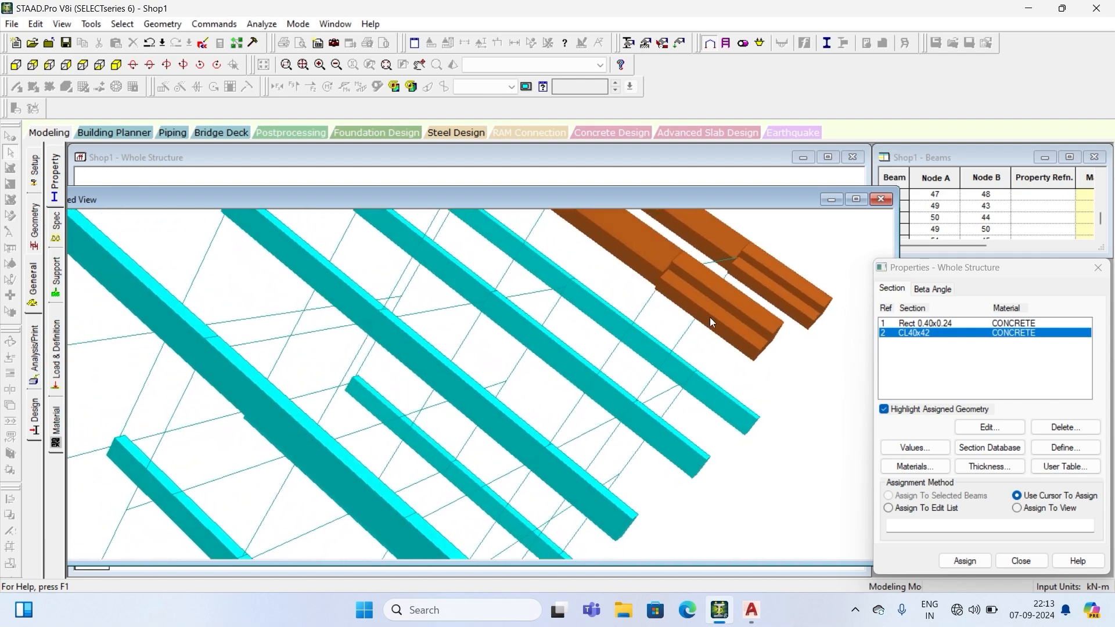
pyautogui.moveTo(738, 314); pyautogui.dragTo(170, 441)
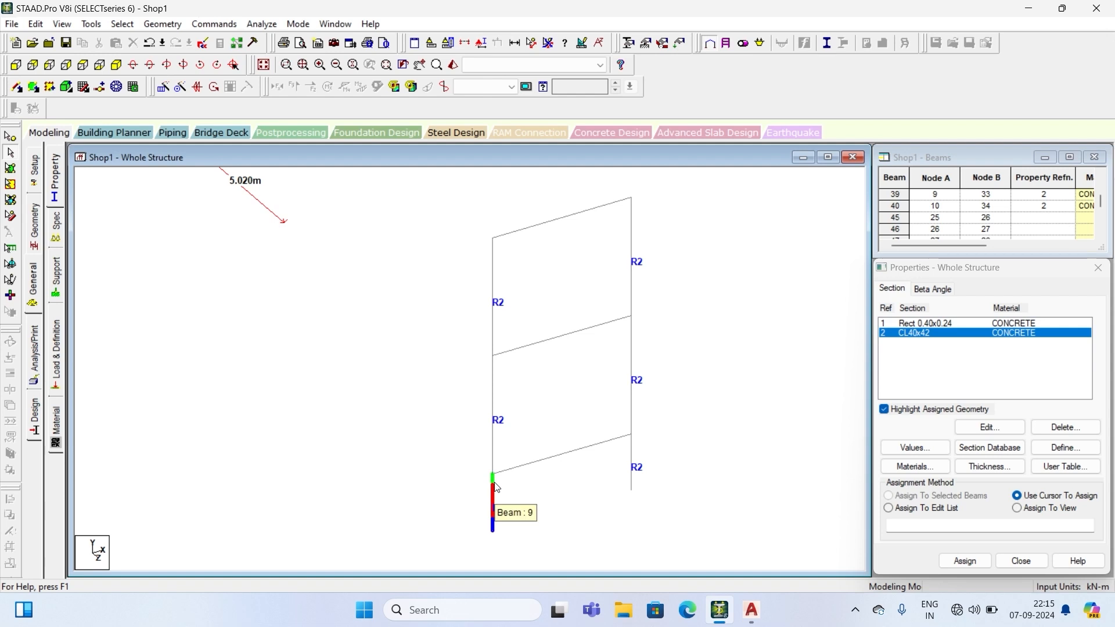
# - Switch the incidence of beam 9, the front lowest column of the isolated frame
pyautogui.click(494, 488)
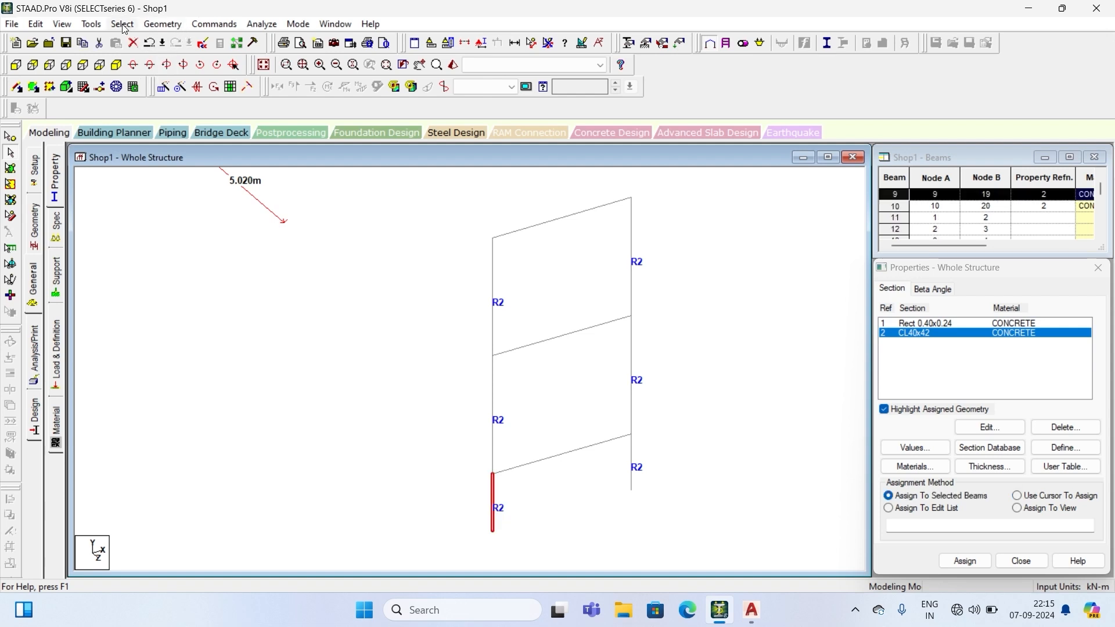
pyautogui.click(91, 24)
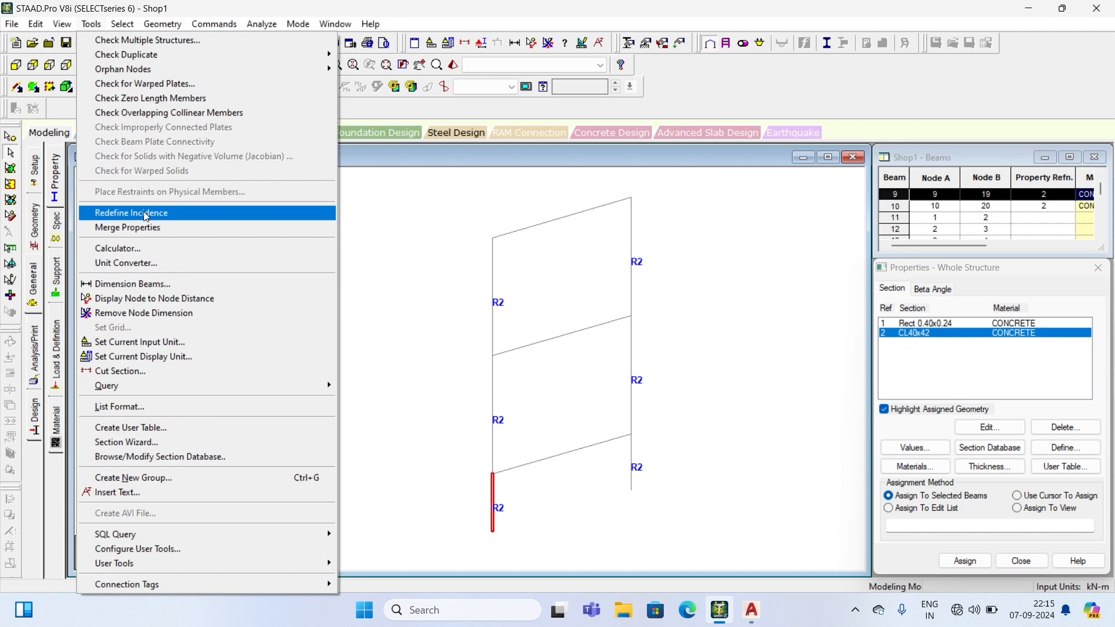
pyautogui.click(145, 214)
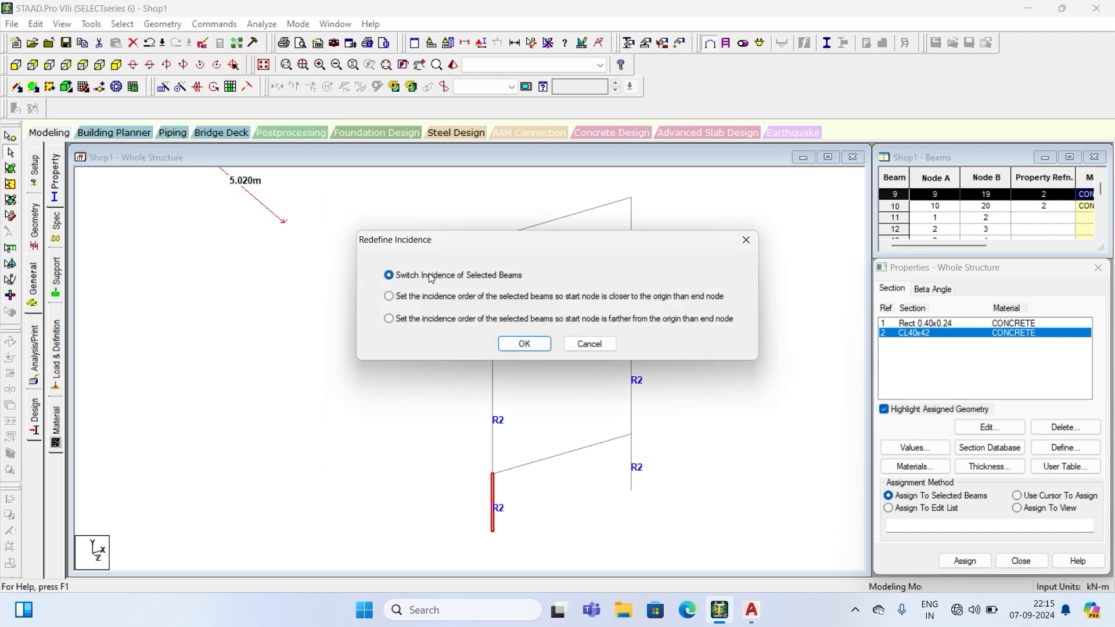
pyautogui.click(522, 344)
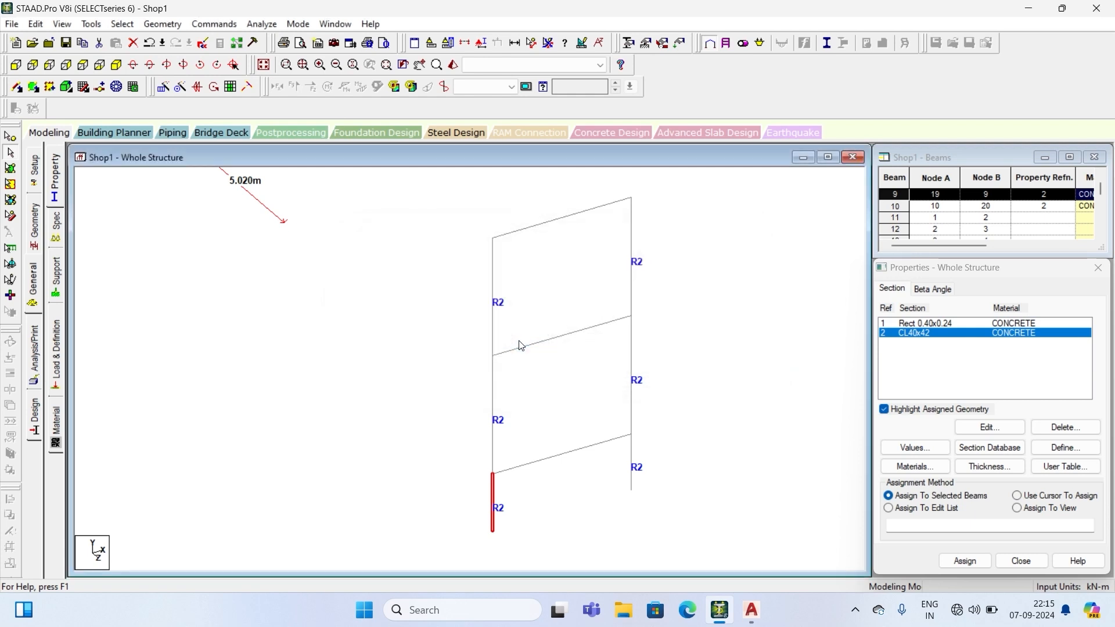
# - Switch the incidence of beam 10, the rear lowest column of the isolated end frame
pyautogui.click(632, 449)
pyautogui.click(680, 421)
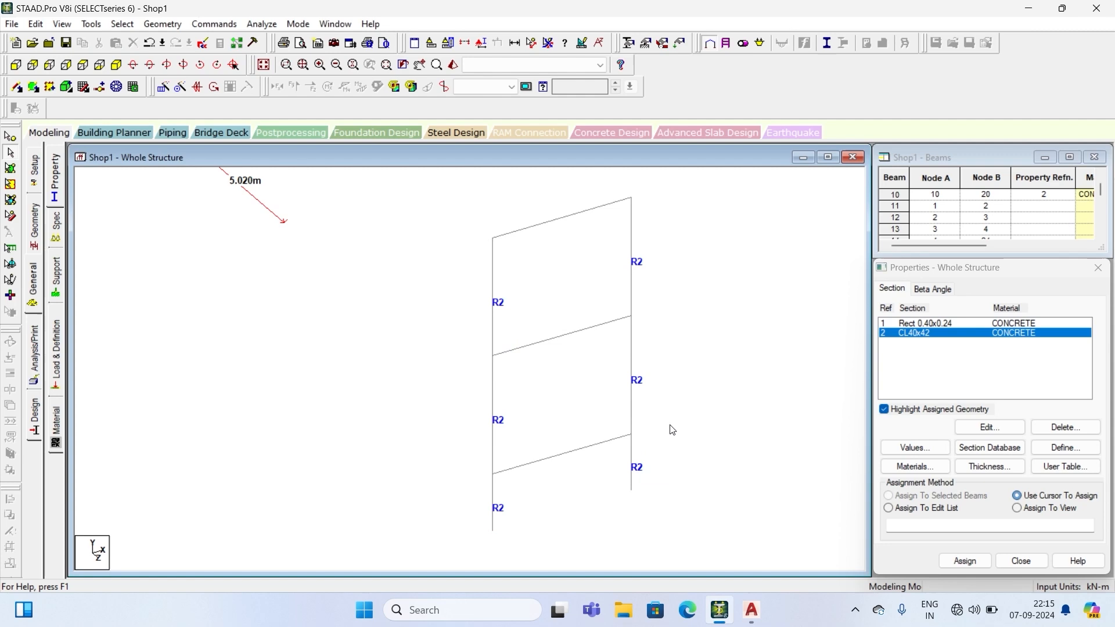
pyautogui.click(633, 457)
pyautogui.click(91, 23)
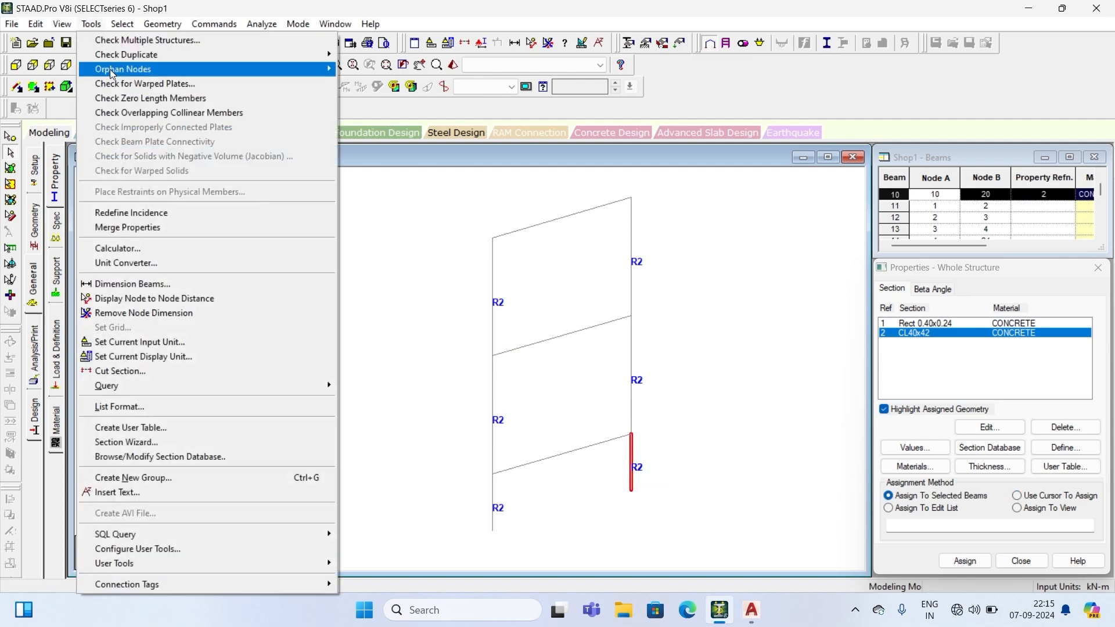
pyautogui.click(126, 212)
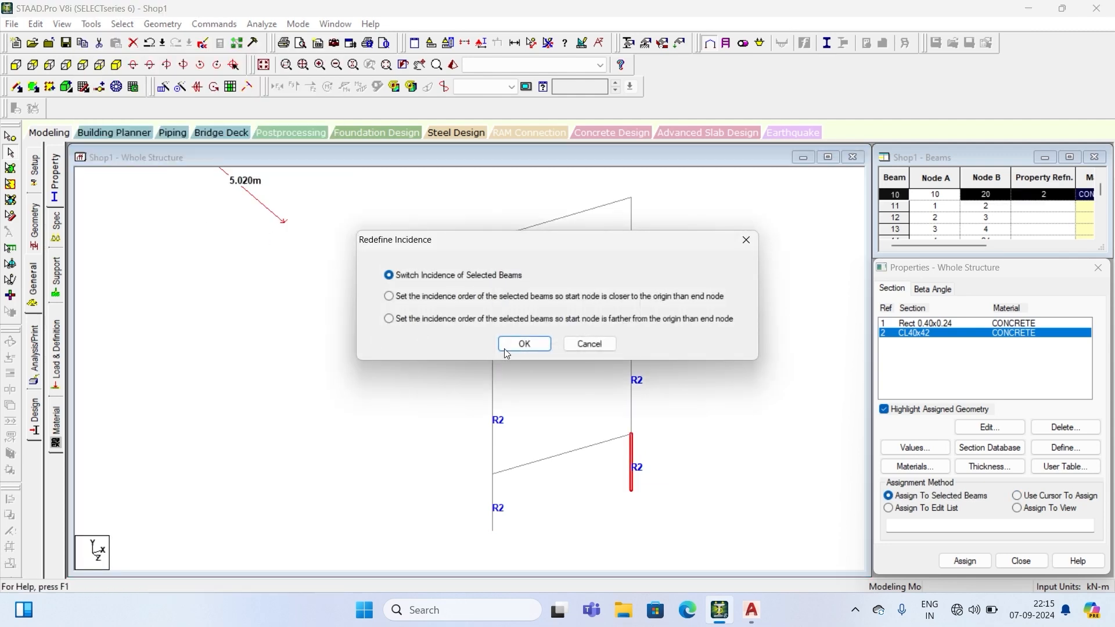
pyautogui.click(521, 349)
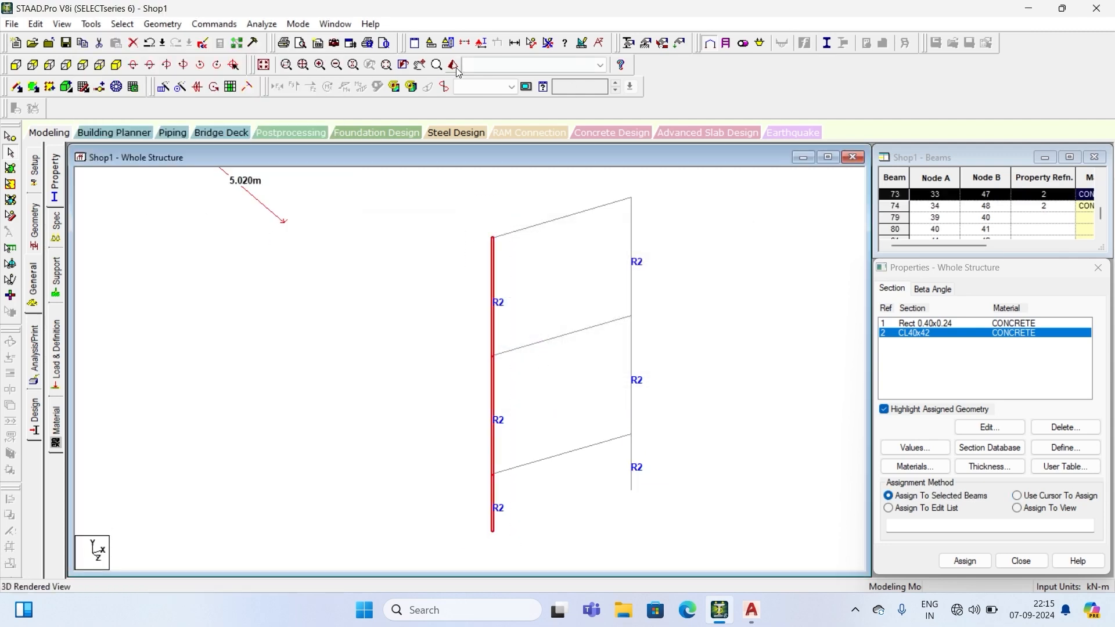
# - Check the L-section alignment along the front and rear column stacks in the 3D rendering
pyautogui.click(453, 65)
pyautogui.click(452, 64)
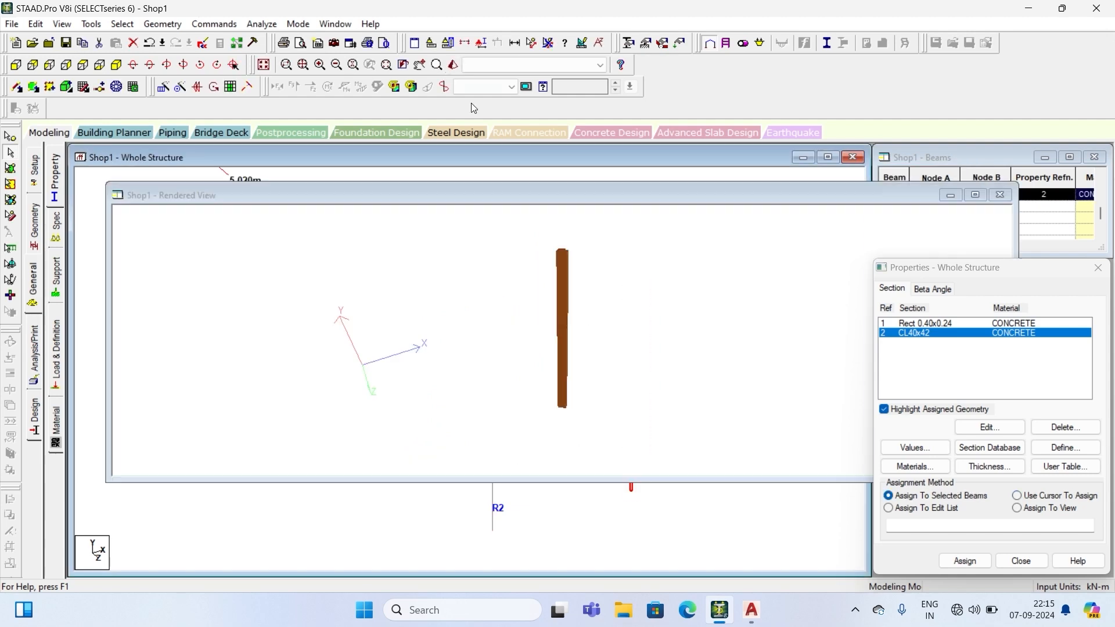
pyautogui.moveTo(499, 325); pyautogui.dragTo(607, 336)
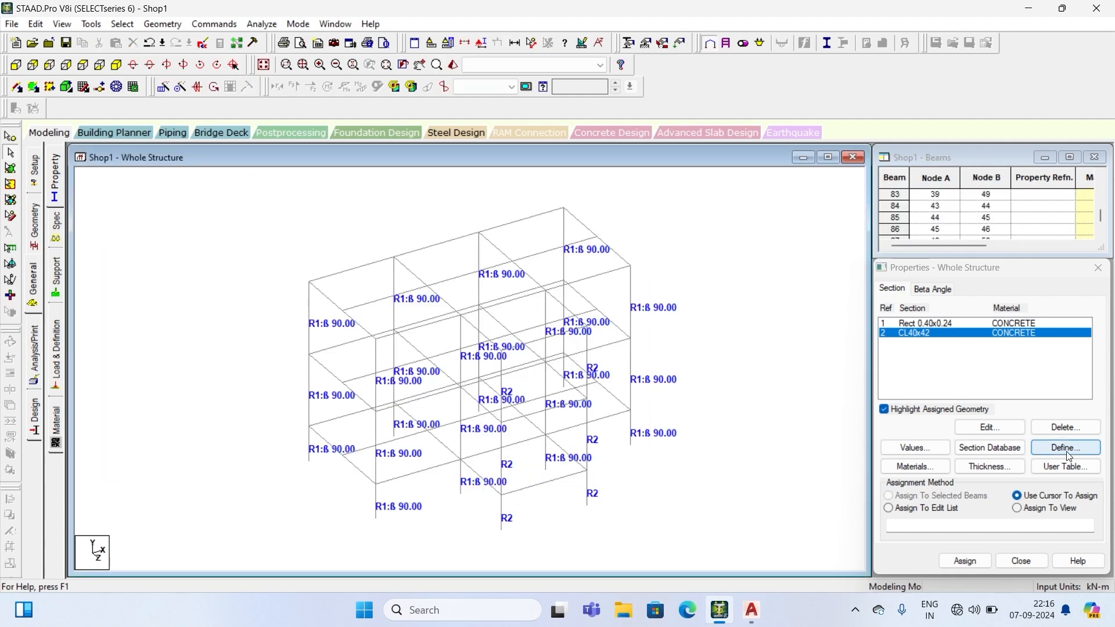
# - Define a rectangular concrete section with YD 0.45 m and ZD 0.20 m
pyautogui.click(1066, 448)
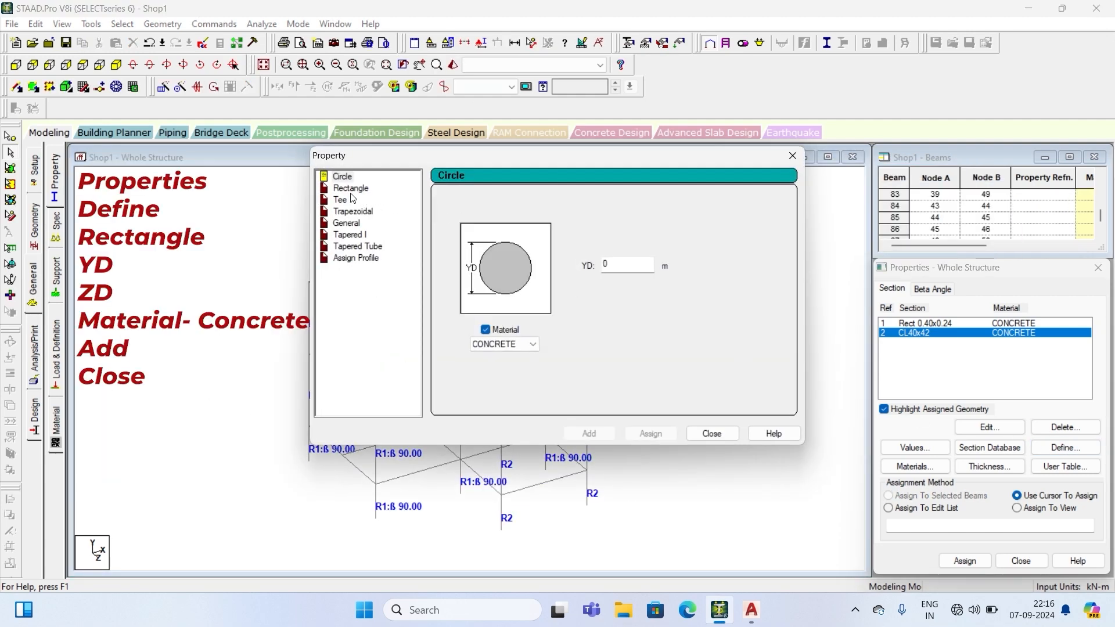
pyautogui.click(352, 188)
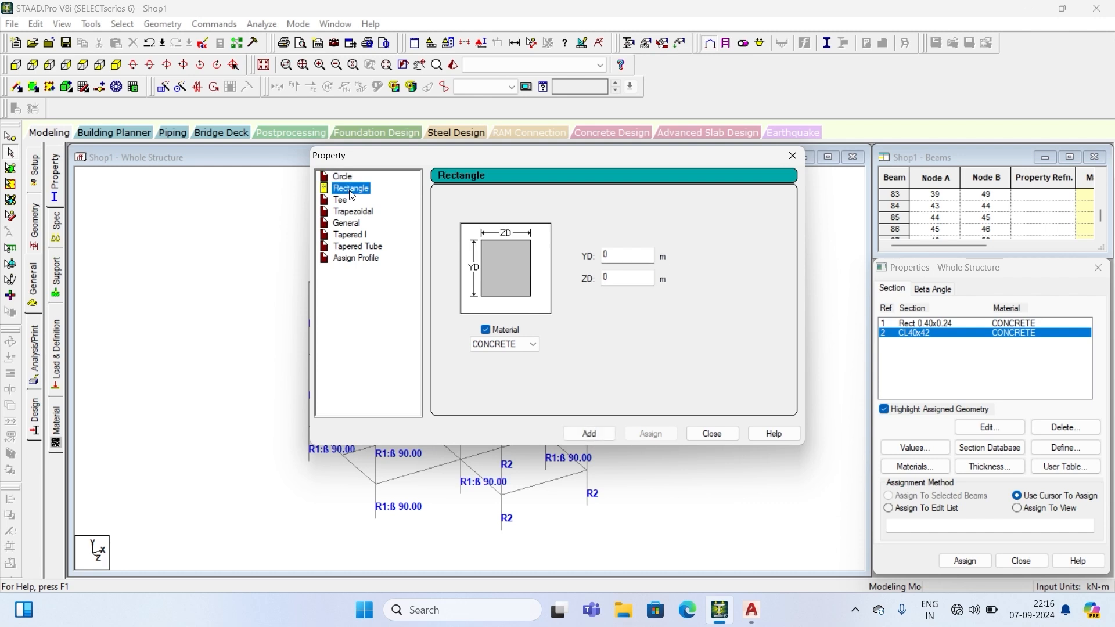
pyautogui.click(626, 254)
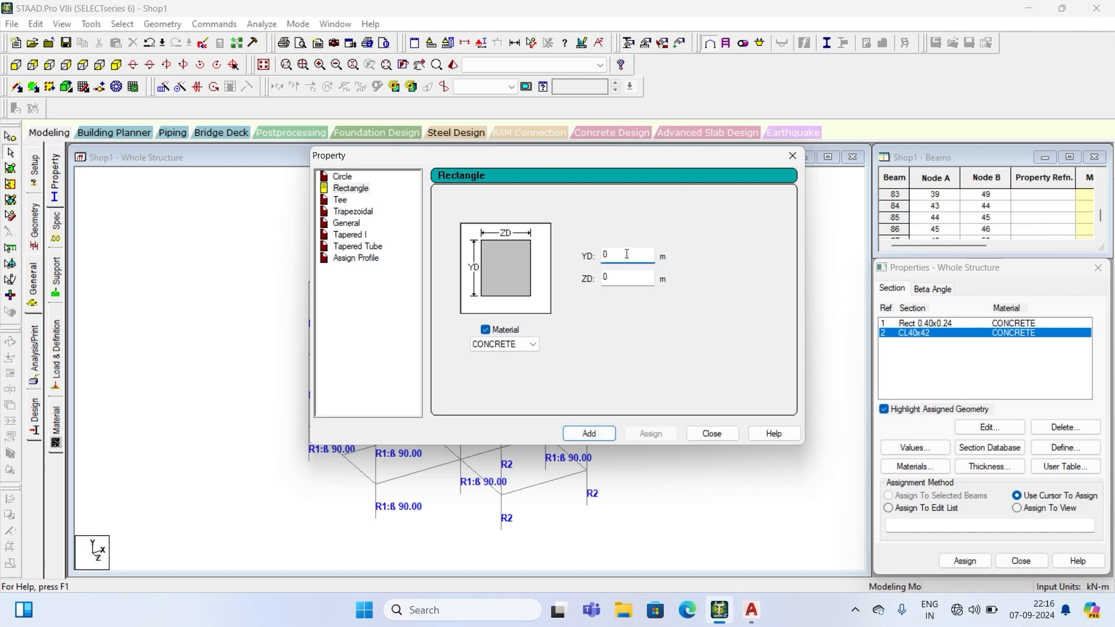
pyautogui.write('.')
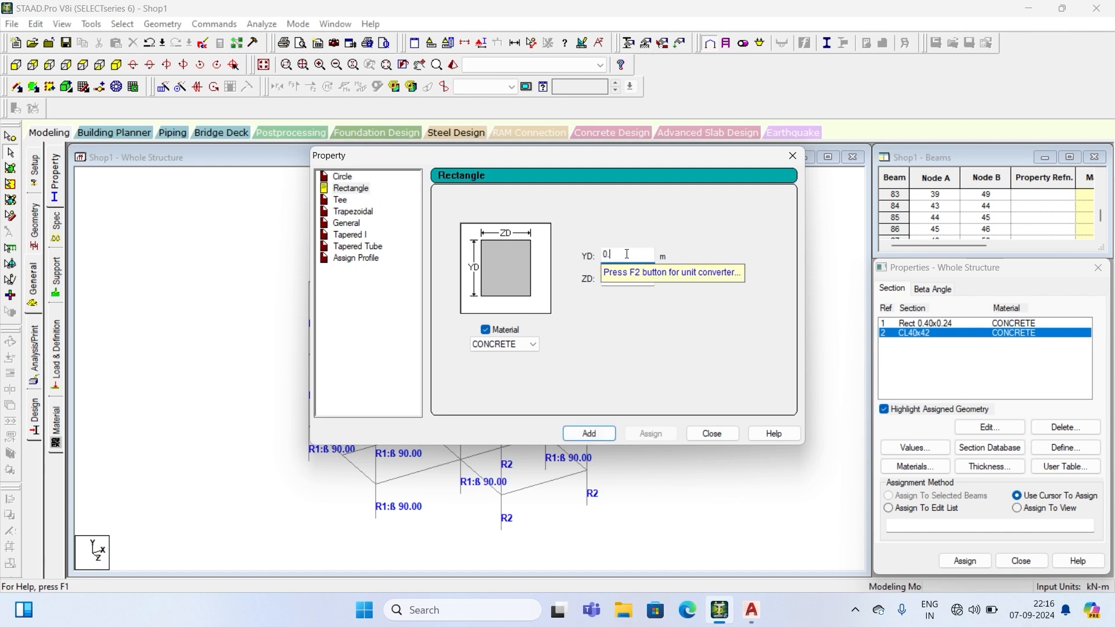
pyautogui.write('45')
pyautogui.press('Tab')
pyautogui.write('0.20')
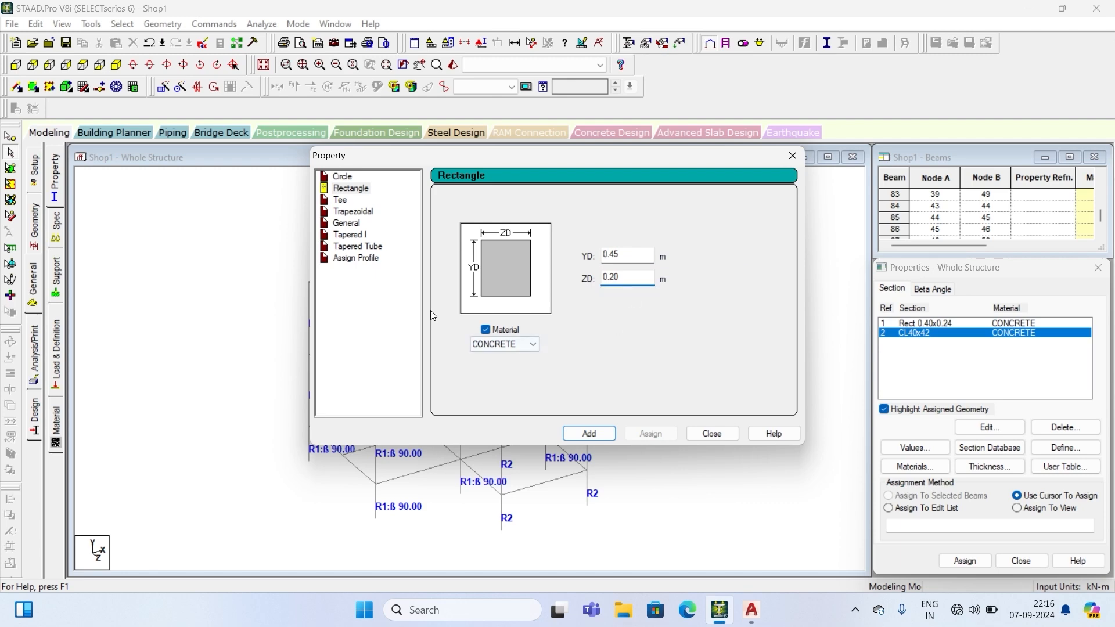
pyautogui.click(589, 435)
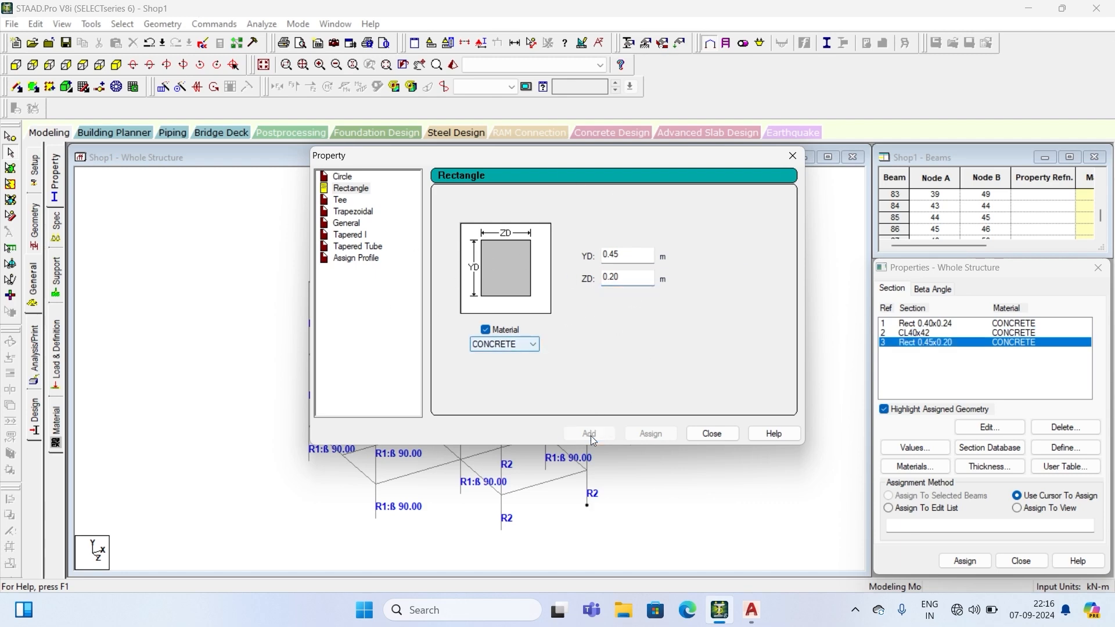
pyautogui.click(713, 433)
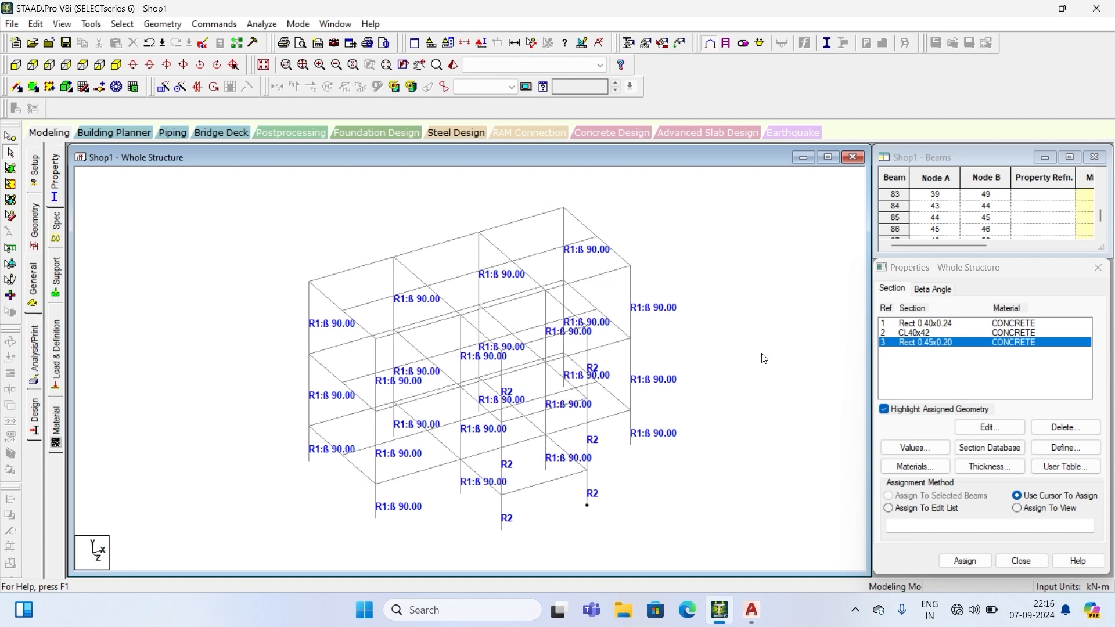
# - Assign the Rect 0.45x0.20 section to all beams parallel to the X and Z axes
pyautogui.click(121, 24)
pyautogui.moveTo(283, 287)
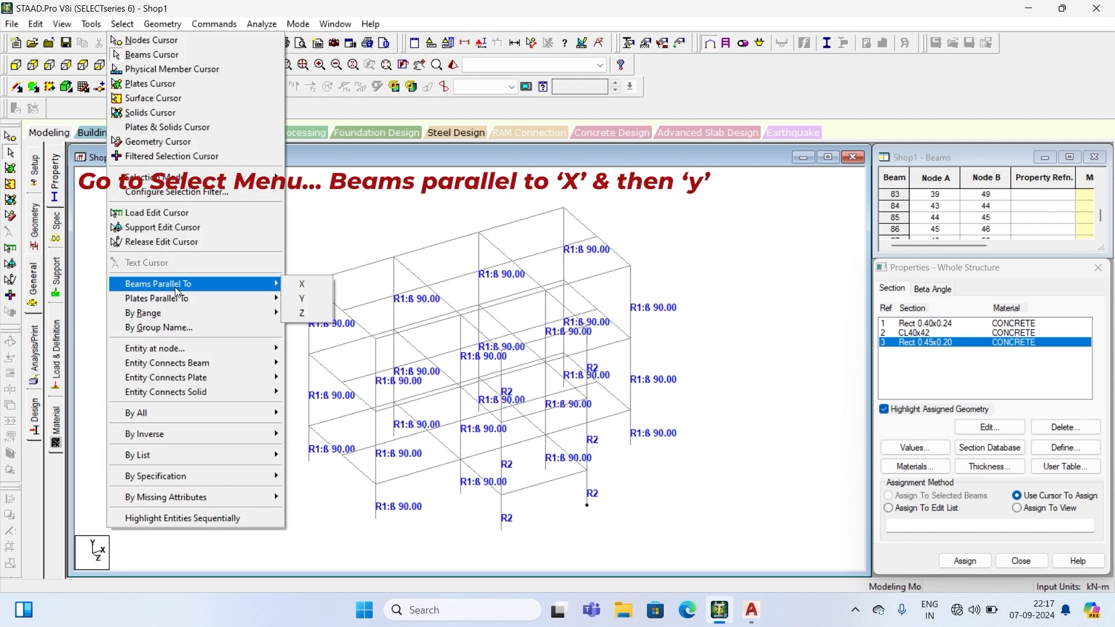
pyautogui.click(297, 287)
pyautogui.click(123, 24)
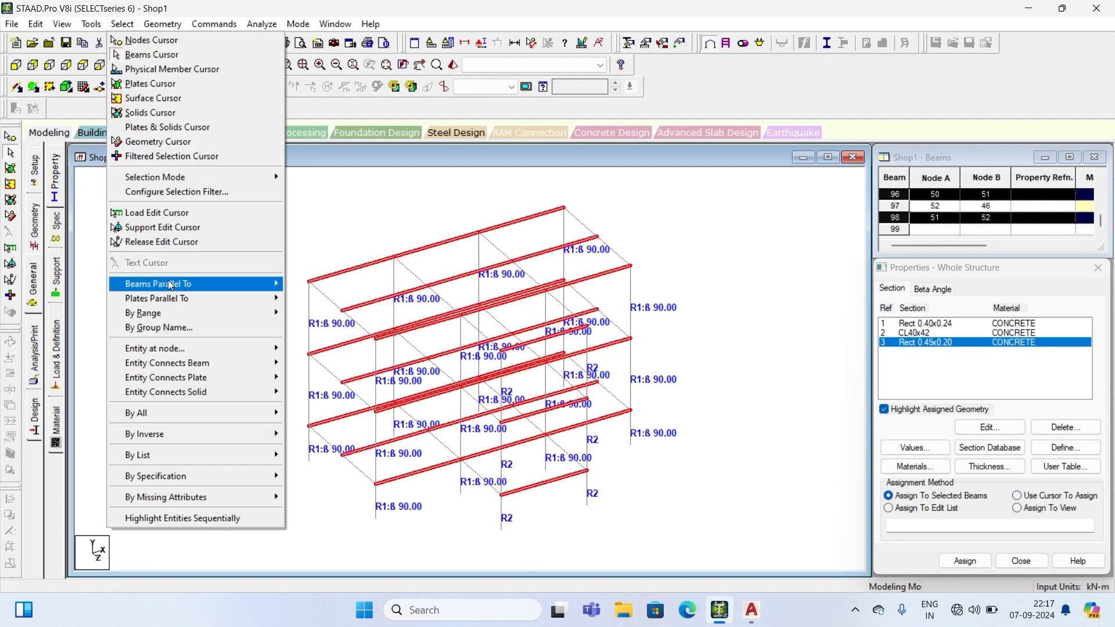
pyautogui.moveTo(171, 285)
pyautogui.click(308, 317)
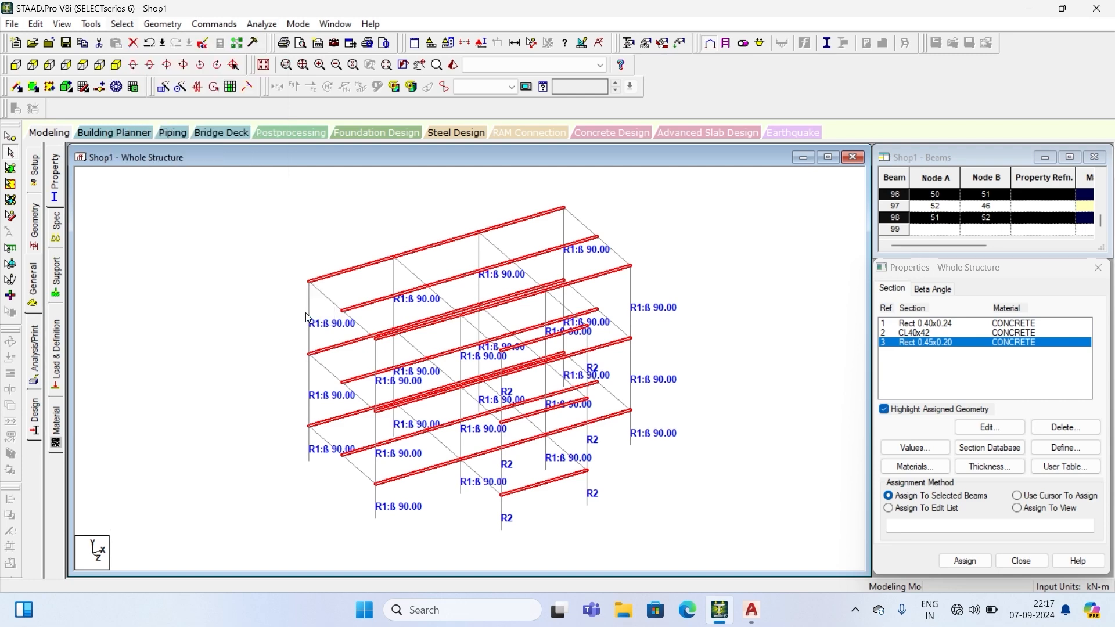
pyautogui.click(964, 561)
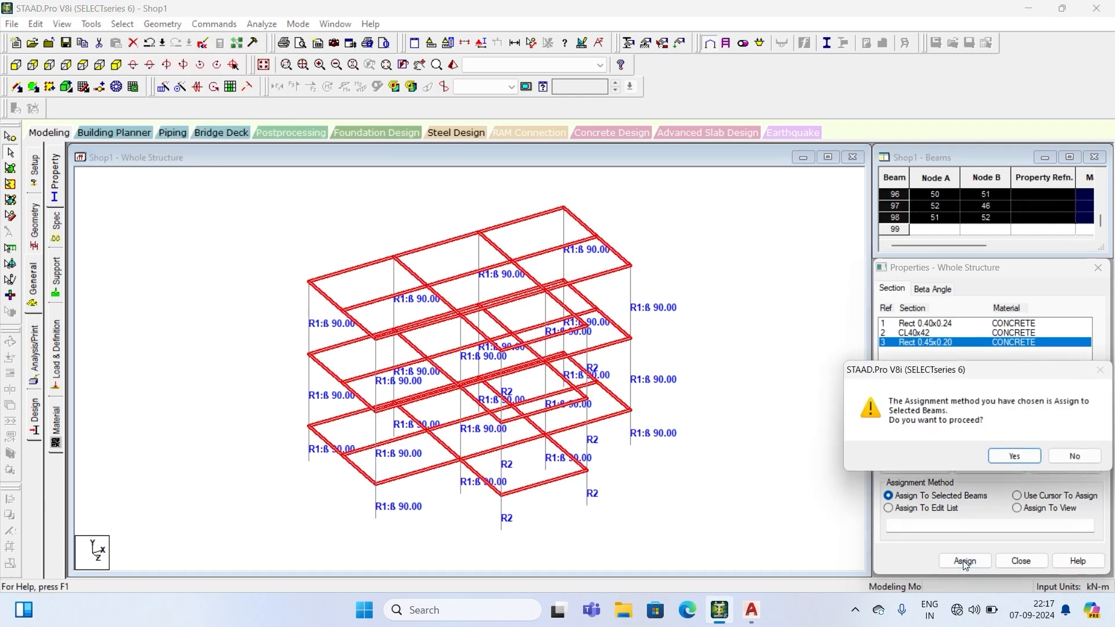
pyautogui.click(1015, 457)
# - Inspect the beams and columns of the full frame in the 3D rendering, and close it
pyautogui.moveTo(566, 434); pyautogui.dragTo(507, 465)
pyautogui.moveTo(497, 454); pyautogui.dragTo(497, 428)
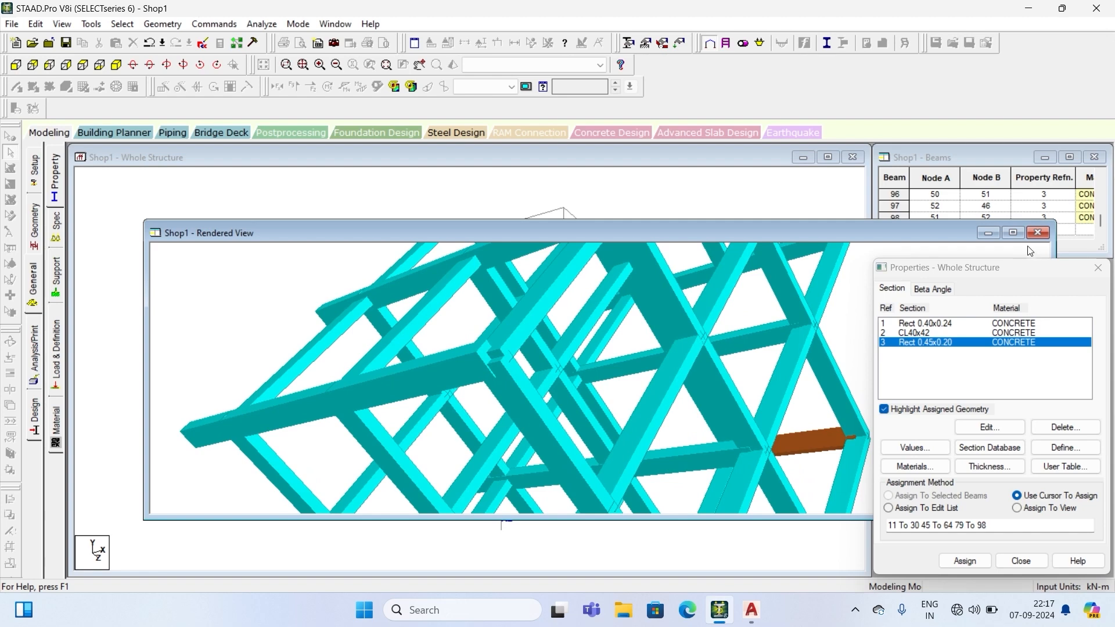
pyautogui.click(1038, 234)
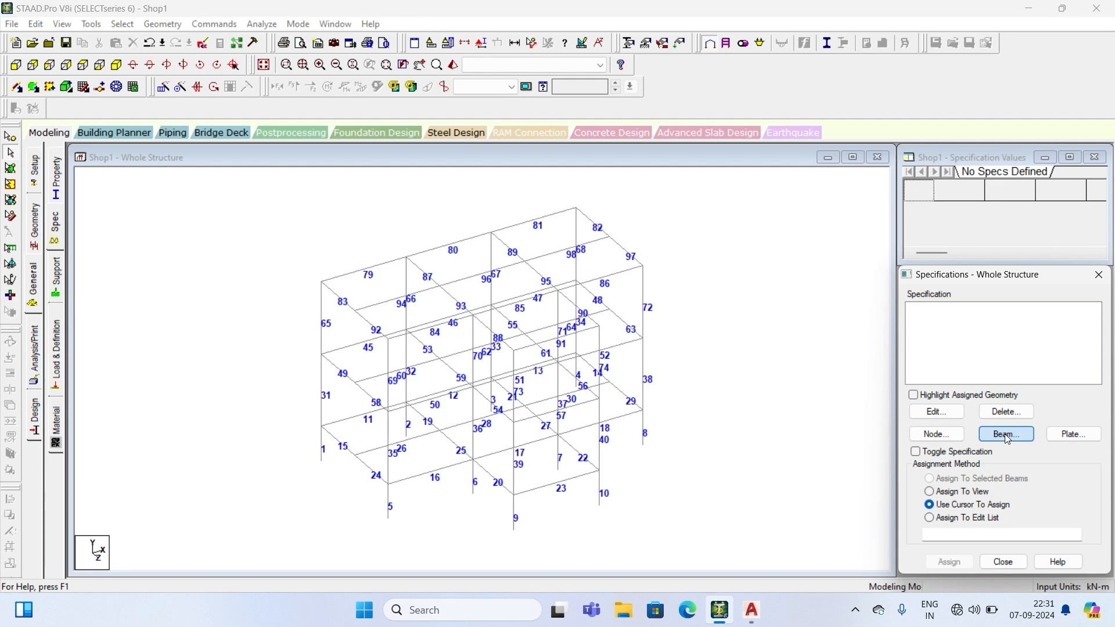
# - Create global beam offset specifications of -0.225 m in Y for the start and end locations
pyautogui.click(1008, 438)
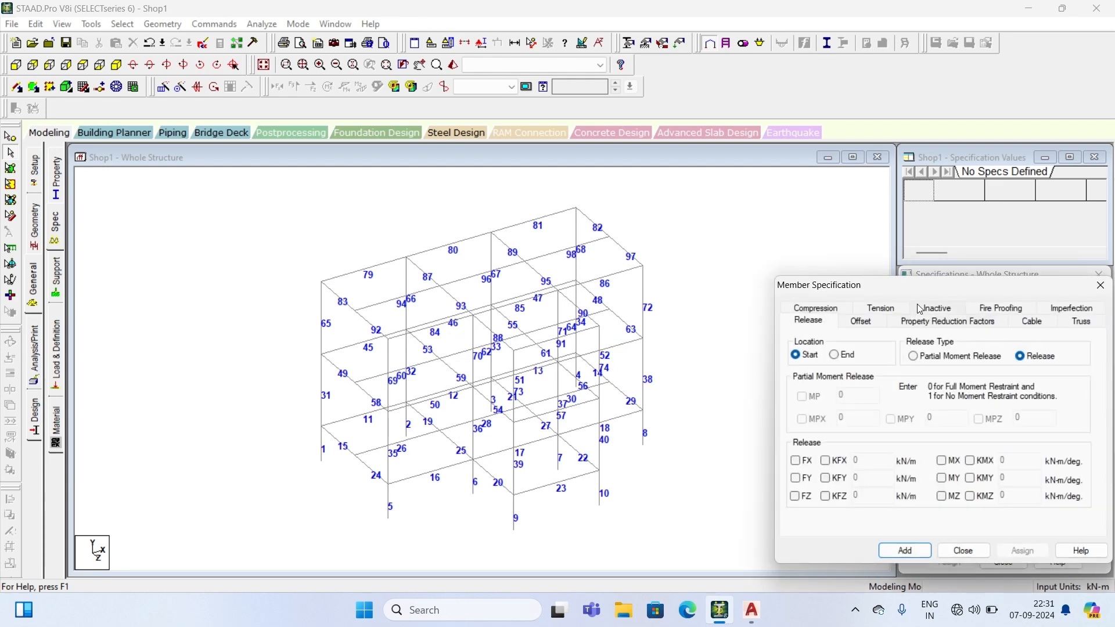
pyautogui.moveTo(918, 290); pyautogui.dragTo(514, 233)
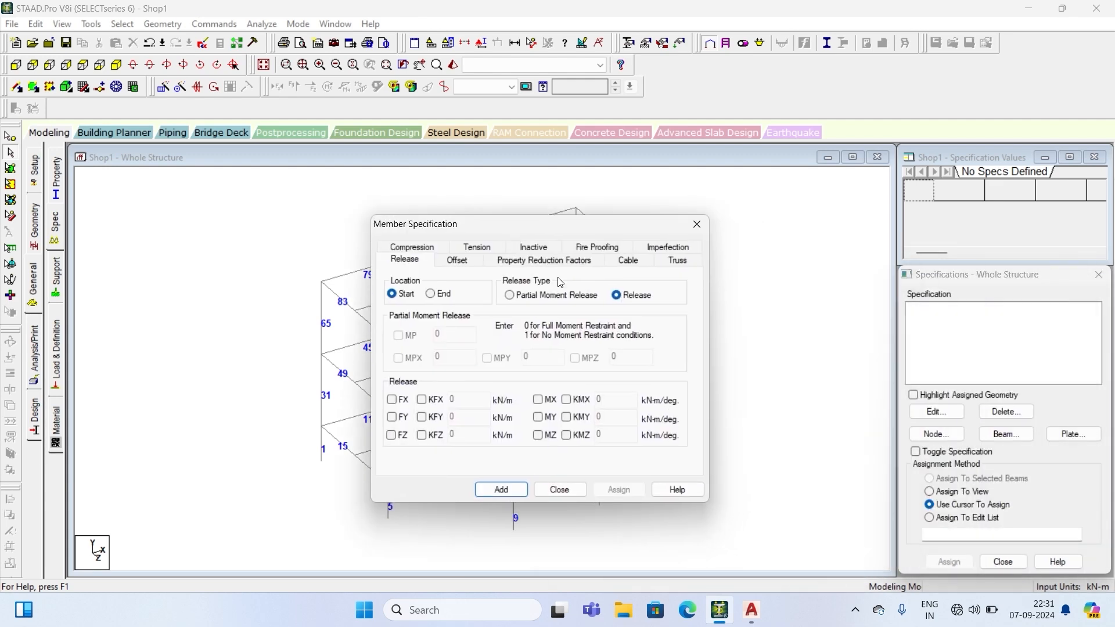
pyautogui.click(457, 261)
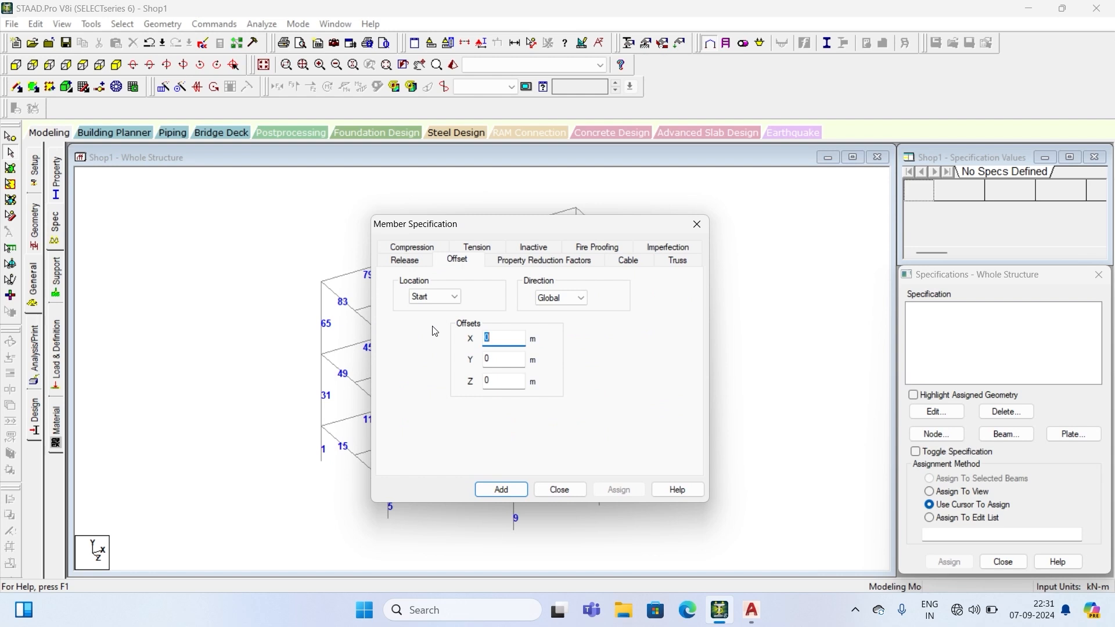
pyautogui.press('Tab')
pyautogui.write('0.225')
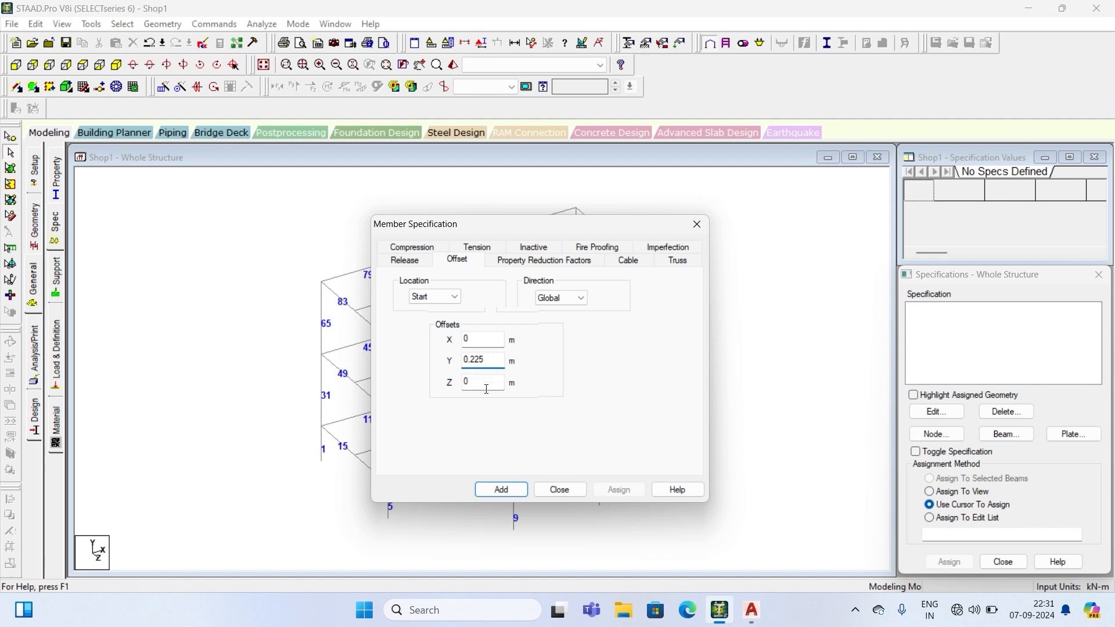
pyautogui.write('-')
pyautogui.write('225')
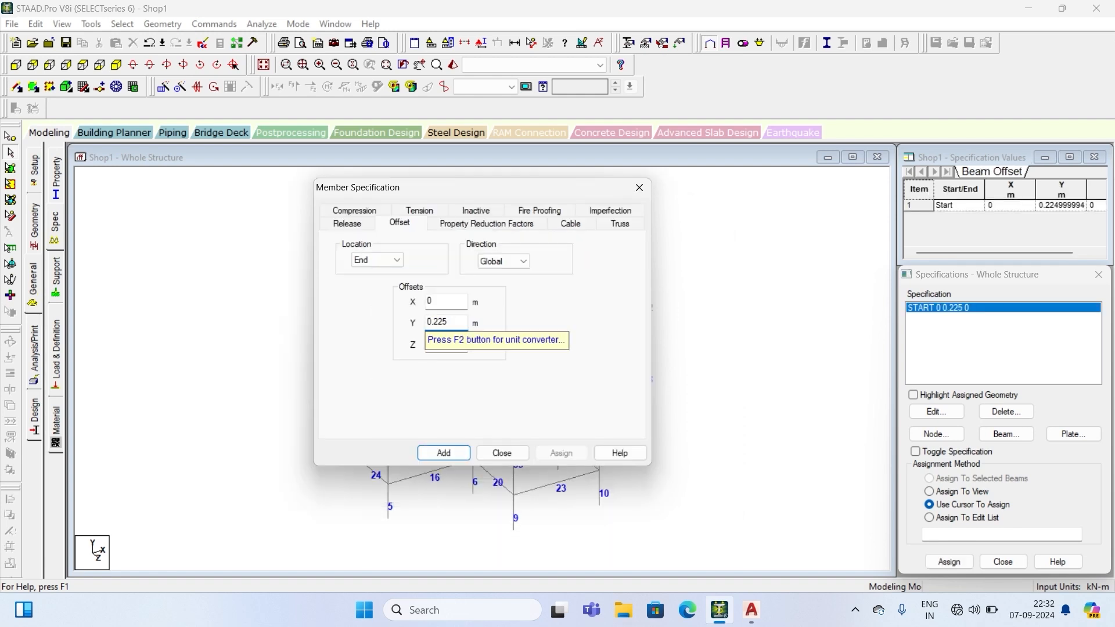
pyautogui.press('Home')
pyautogui.write('-')
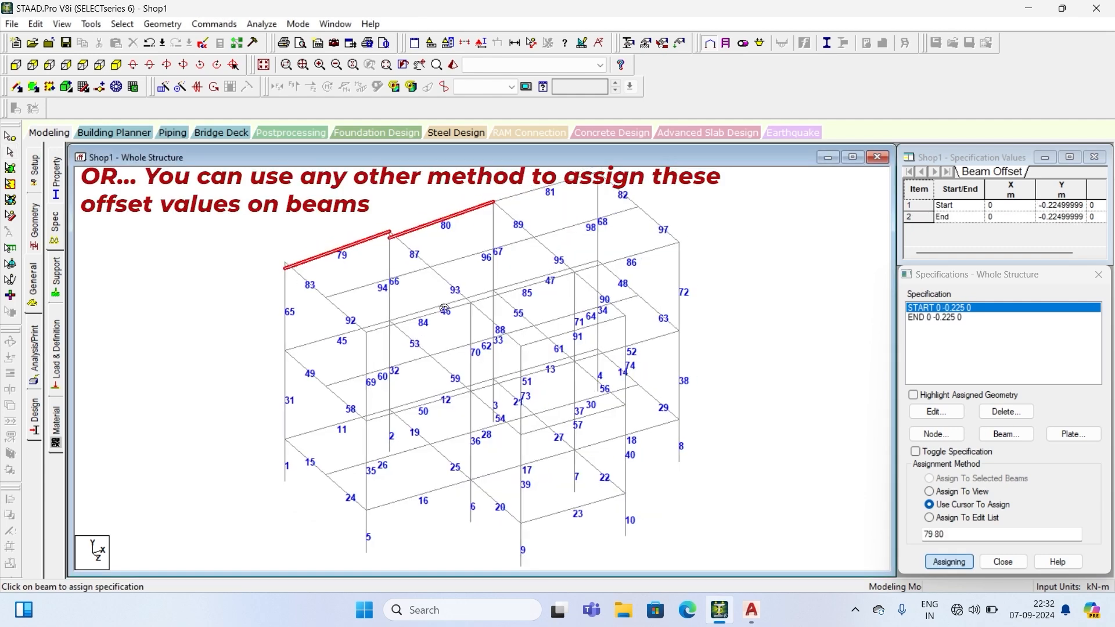
# - Assign the start offset of -0.225 m to roof beams 81, 83, 87, 89 and 82
pyautogui.click(527, 190)
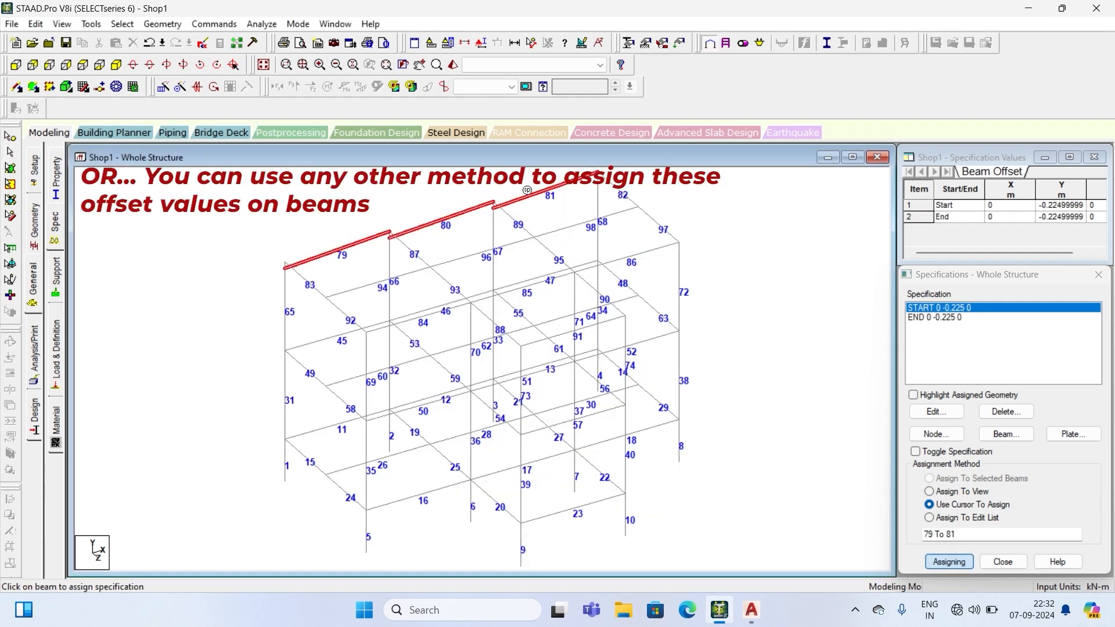
pyautogui.scroll(2, 309, 268)
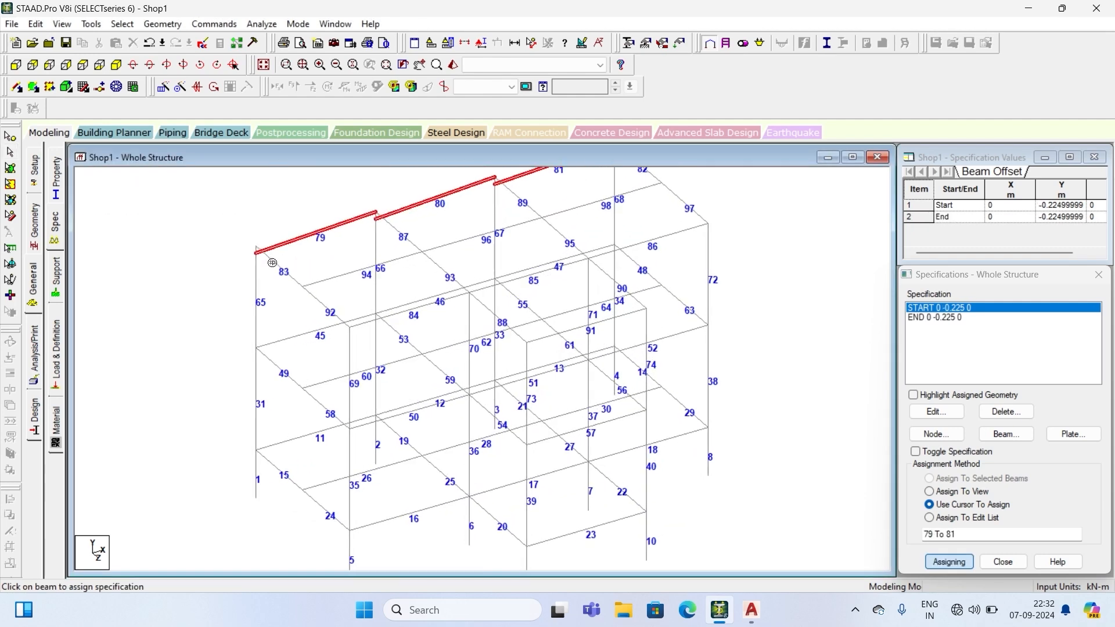
pyautogui.click(272, 264)
pyautogui.click(390, 228)
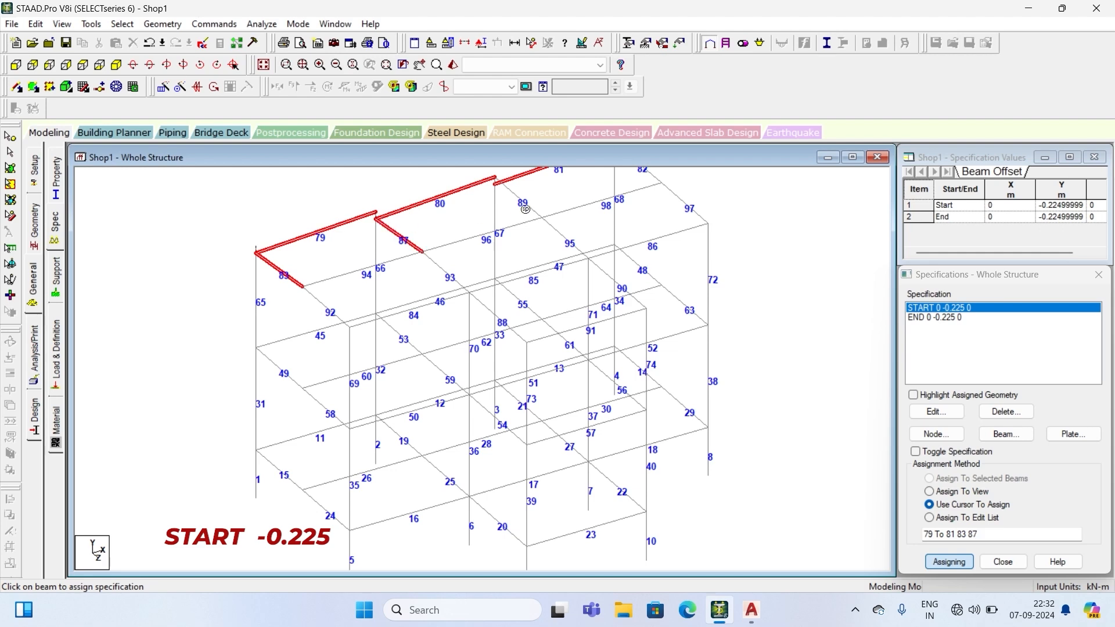
pyautogui.click(525, 209)
pyautogui.scroll(-1, 525, 209)
pyautogui.click(618, 181)
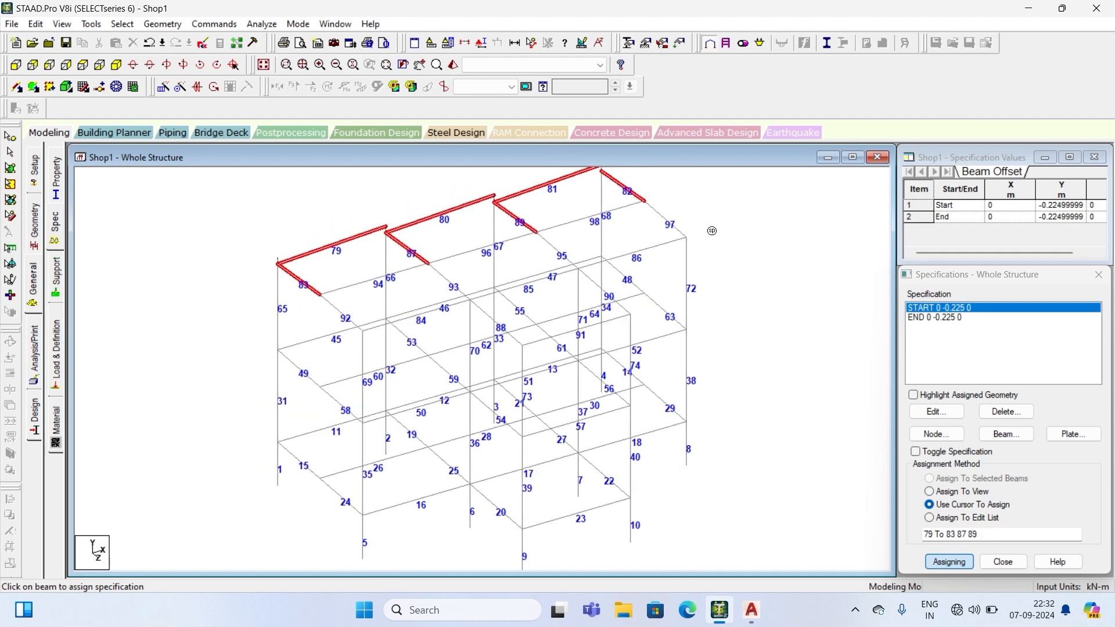
# - Assign the start offset to roof beams 97, 95, 93, 92, 84, 85 and 86
pyautogui.click(683, 234)
pyautogui.click(570, 261)
pyautogui.click(452, 284)
pyautogui.click(330, 304)
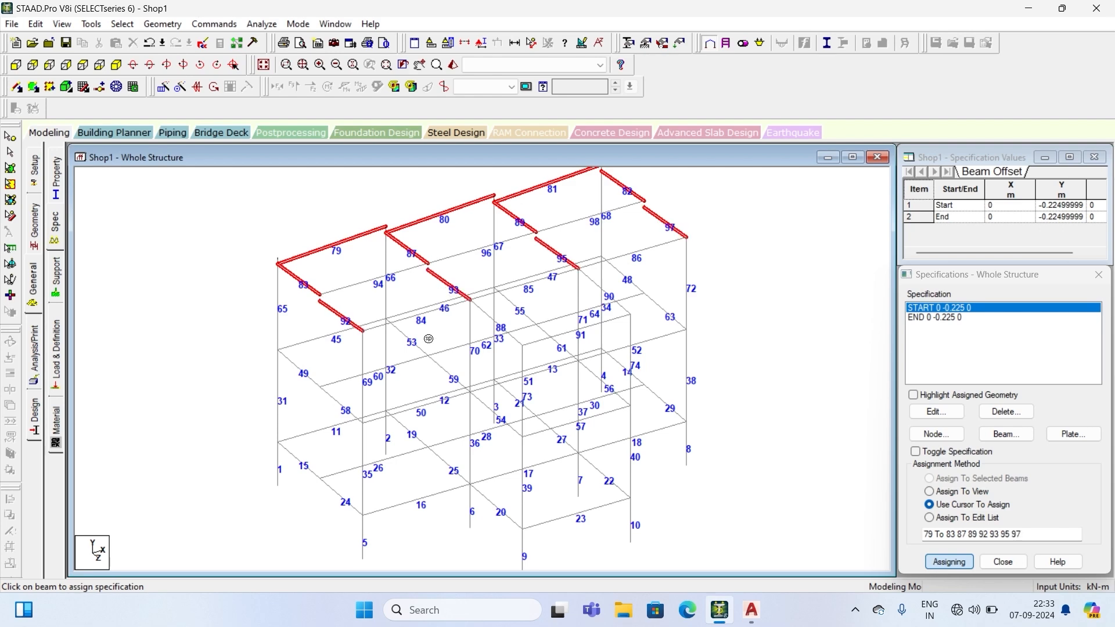
pyautogui.scroll(3, 347, 319)
pyautogui.click(348, 321)
pyautogui.click(482, 282)
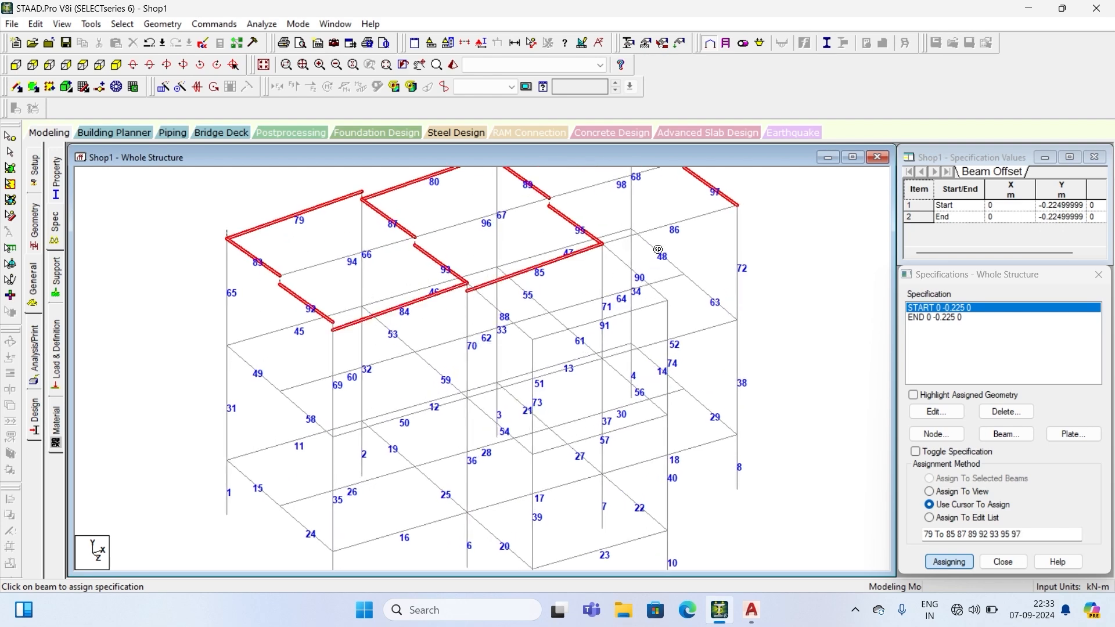
pyautogui.click(661, 229)
pyautogui.scroll(-2, 711, 378)
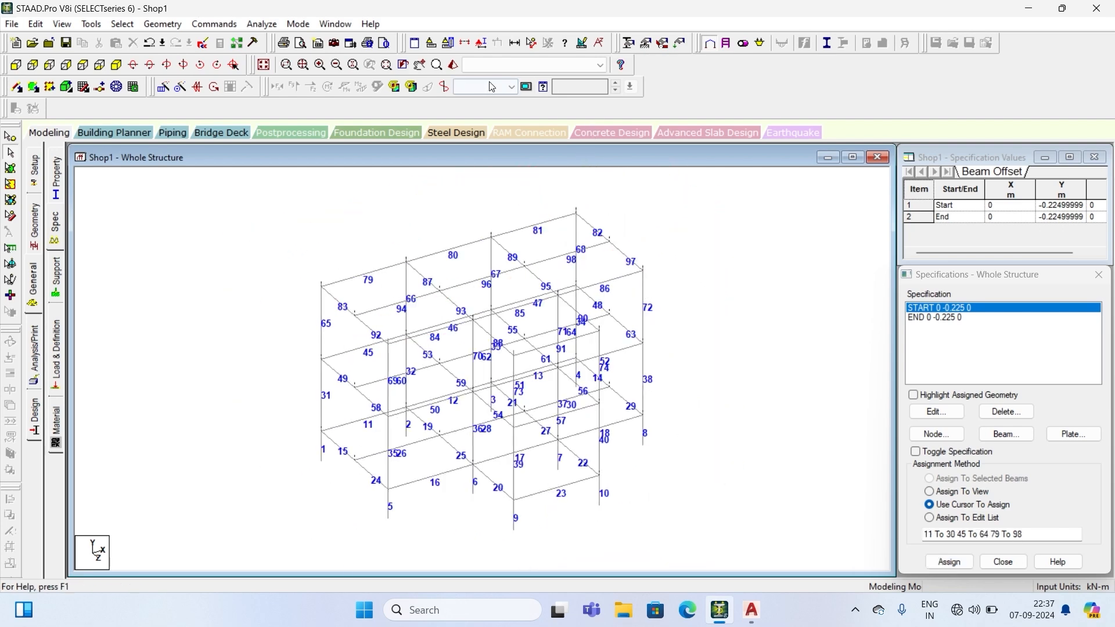
# - Examine the whole frame with its offset beams from several angles in the 3D rendering
pyautogui.click(454, 65)
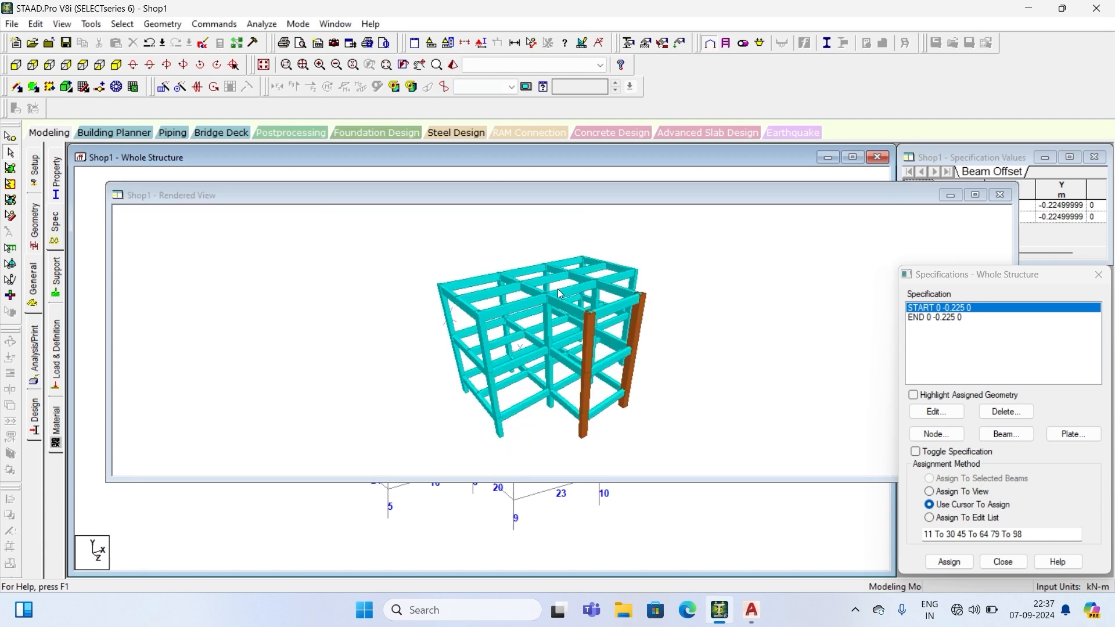
pyautogui.moveTo(564, 304); pyautogui.dragTo(468, 268)
pyautogui.moveTo(528, 317); pyautogui.dragTo(519, 473)
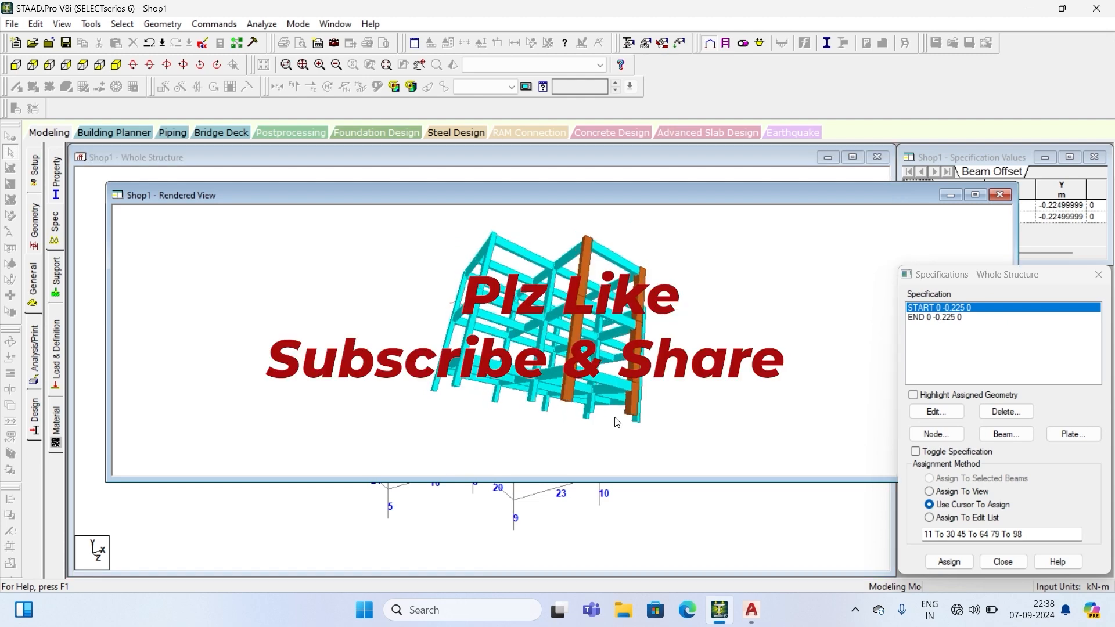
pyautogui.moveTo(616, 423); pyautogui.dragTo(518, 470)
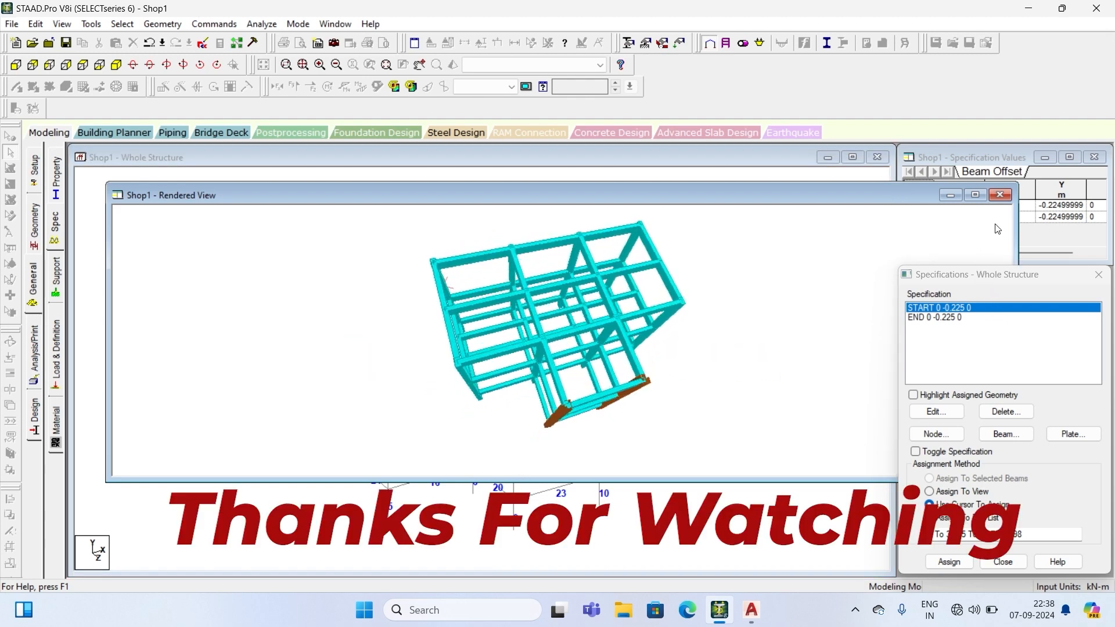